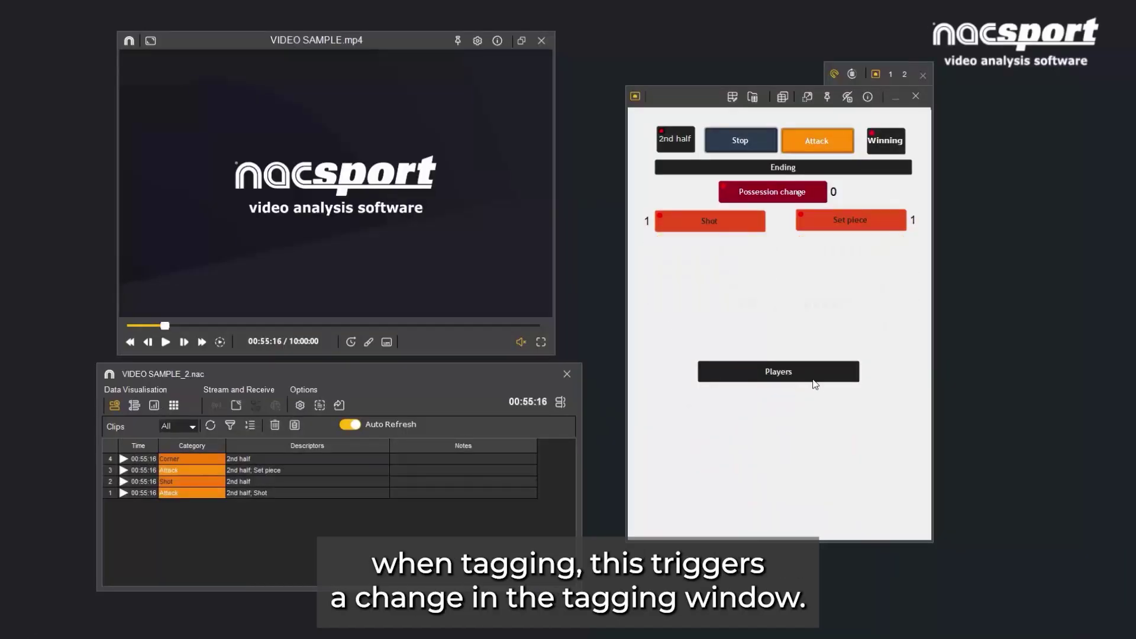
- Tag sample plays in the tagging window using the Shot, Possession change, Set piece and Free kick buttons
left_click(729, 224)
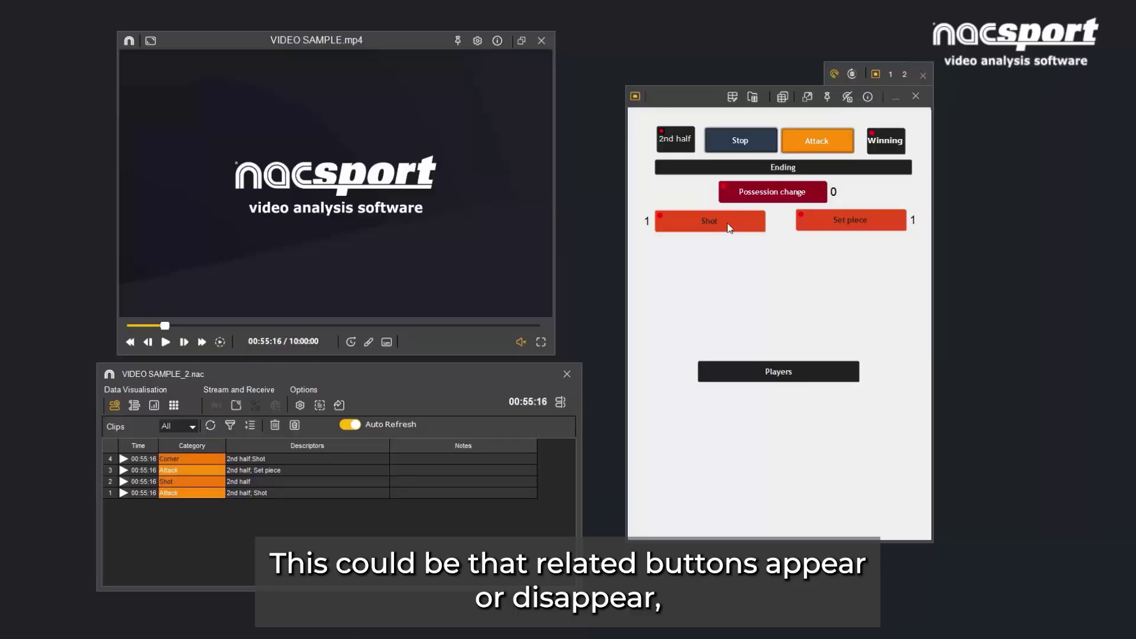
left_click(669, 248)
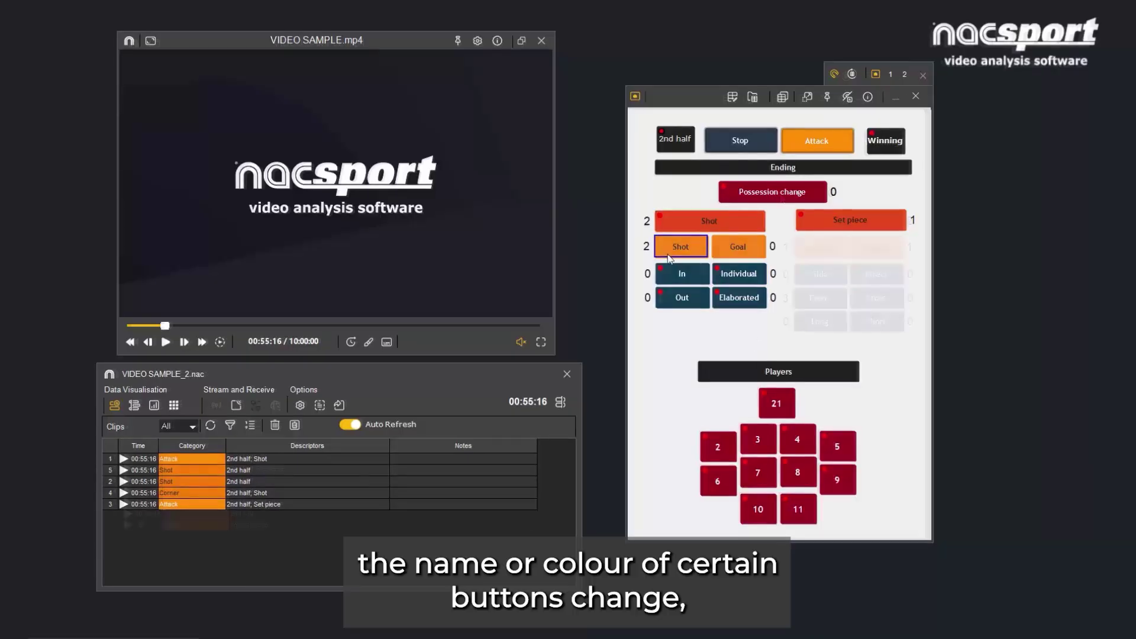
left_click(785, 197)
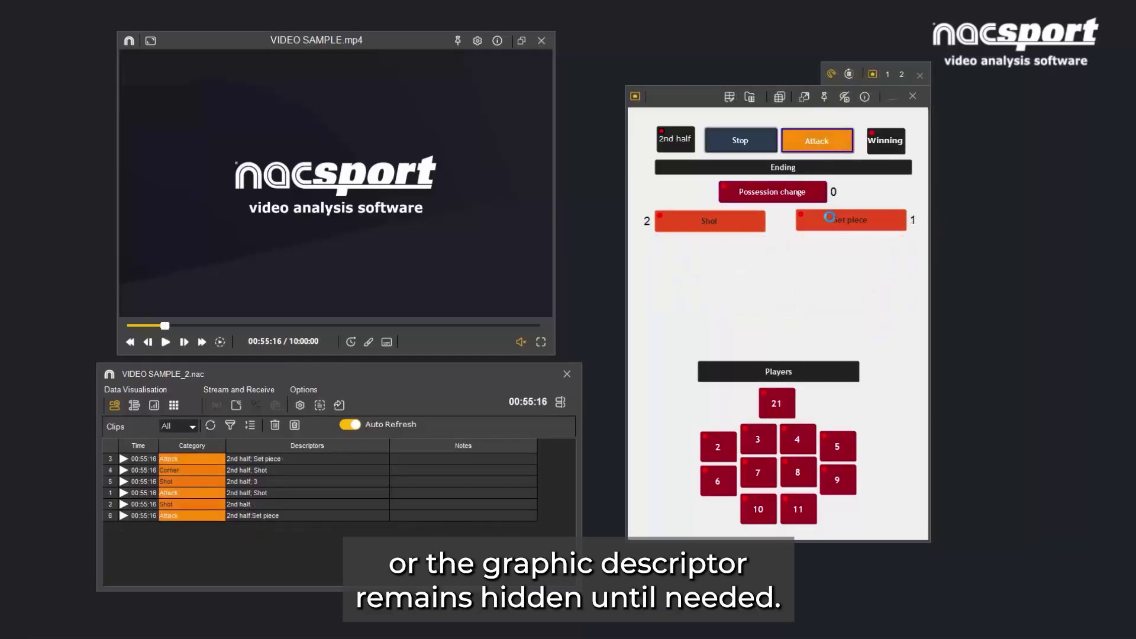
left_click(829, 217)
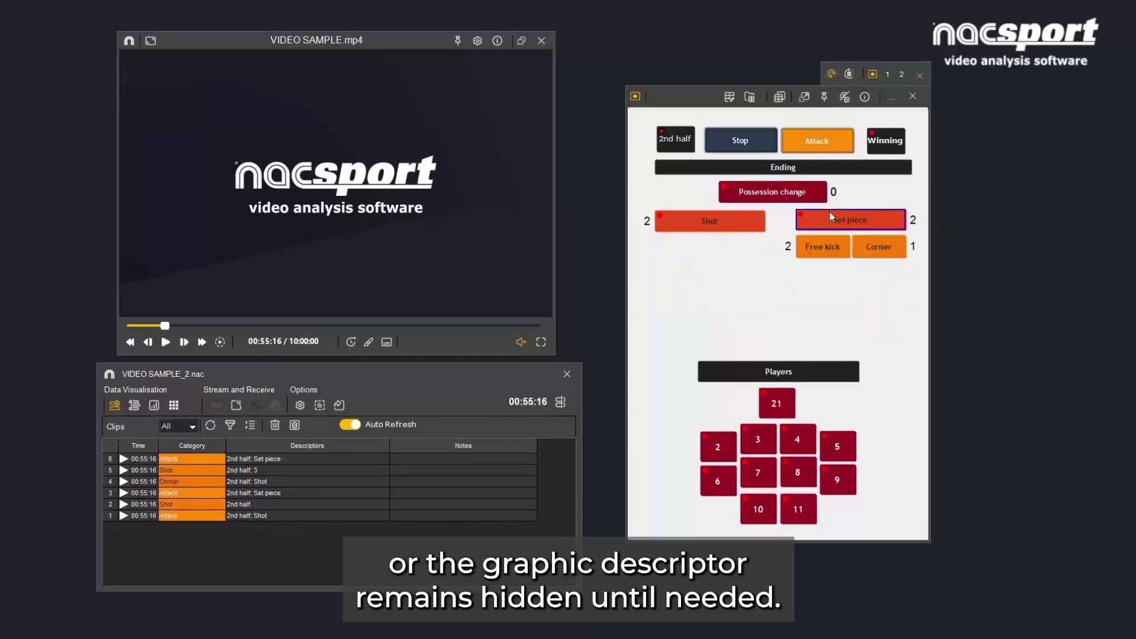
left_click(821, 252)
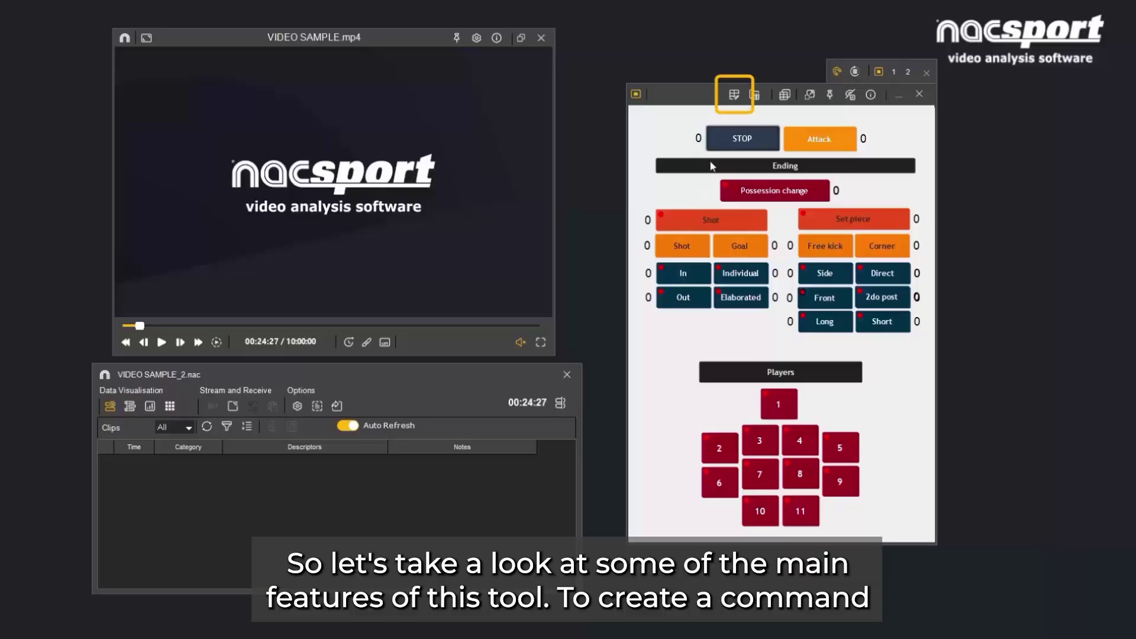
- In the template editor, add the renaming command Rename this button "new name" to the STOP button
left_click(733, 94)
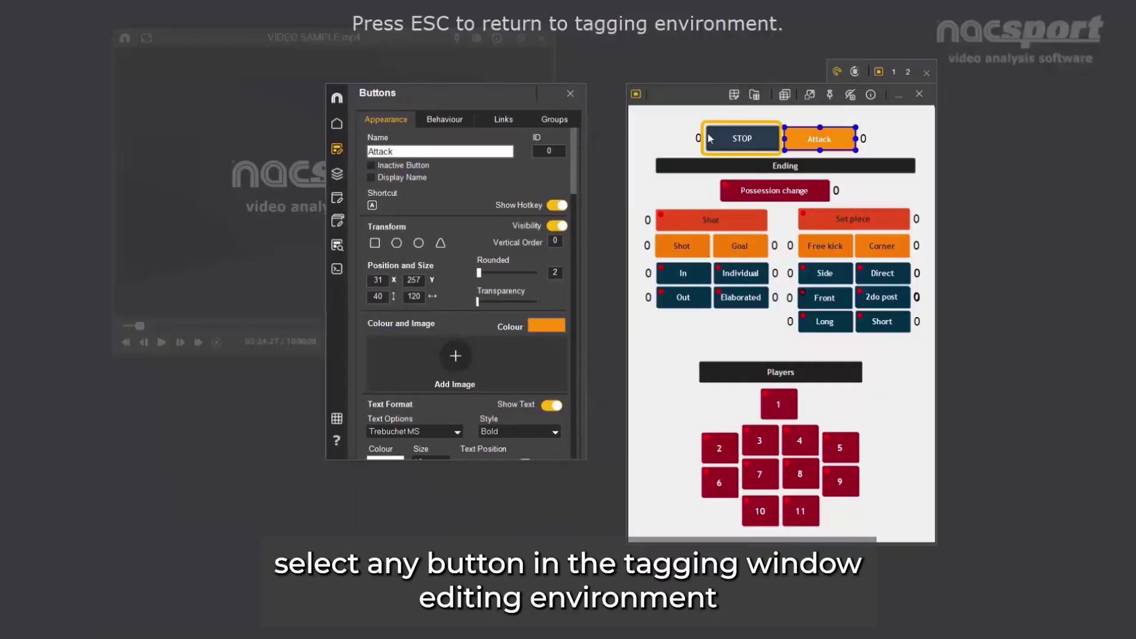
left_click(745, 138)
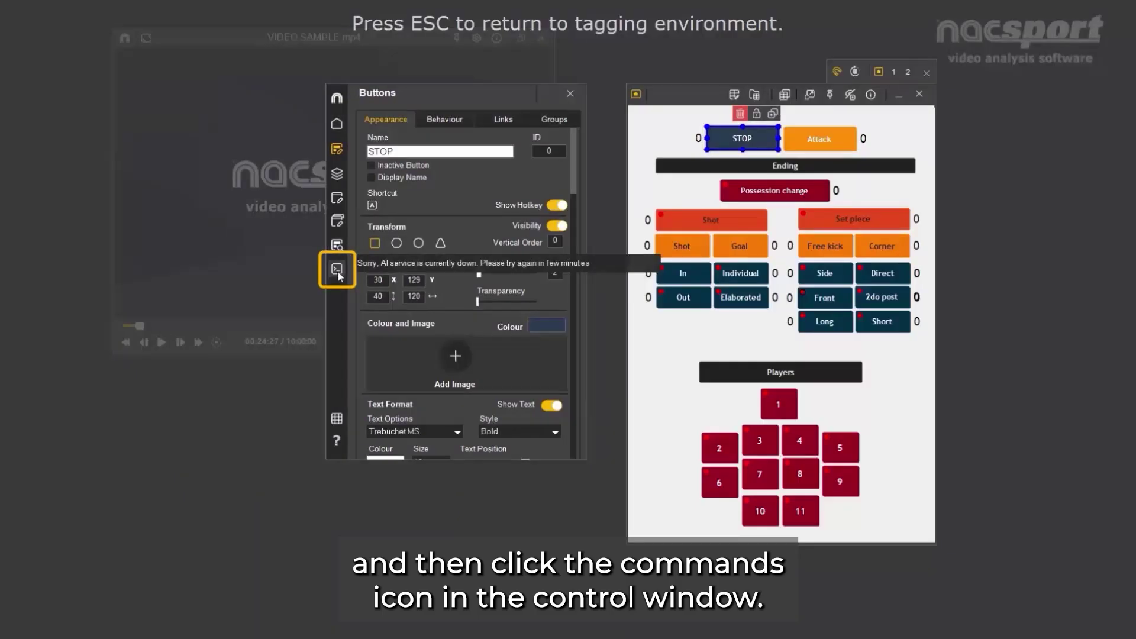
left_click(339, 245)
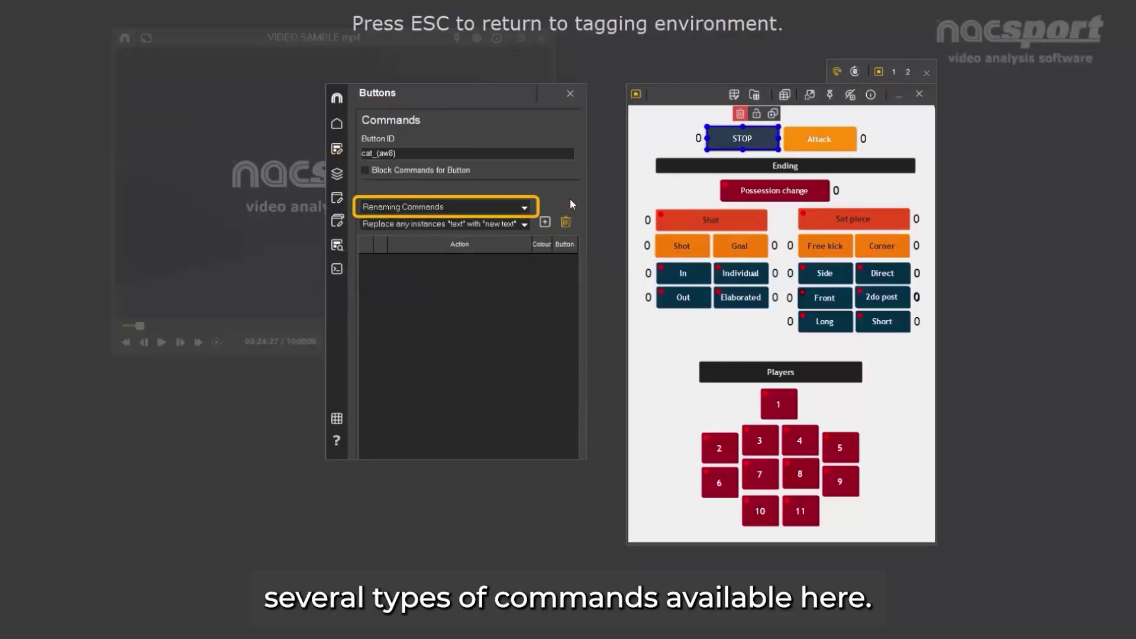
left_click(525, 207)
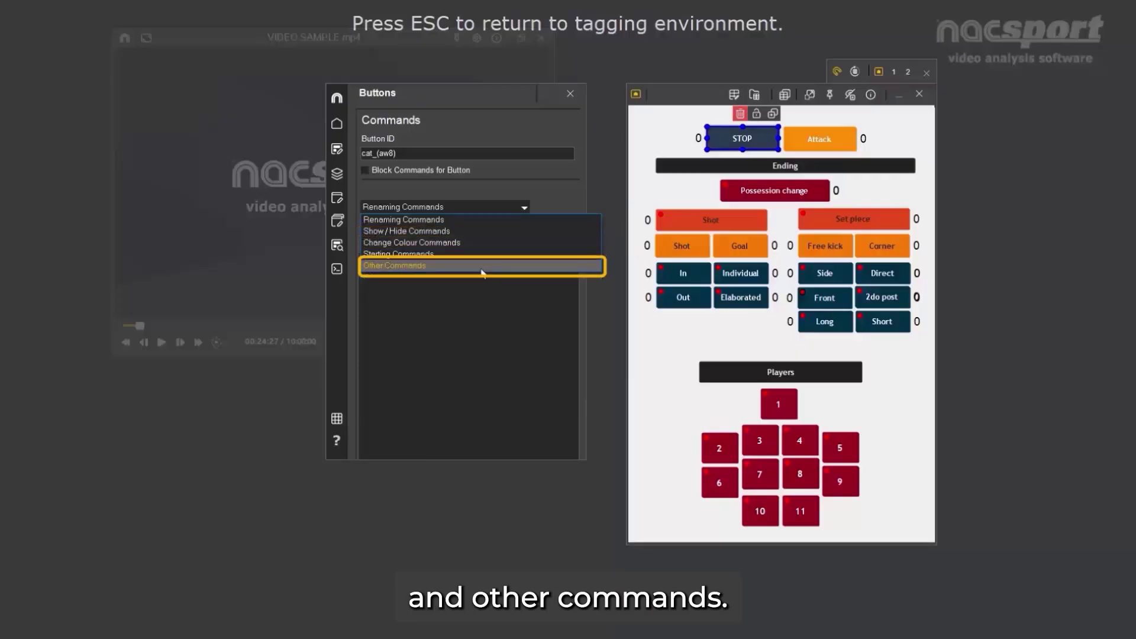
left_click(501, 219)
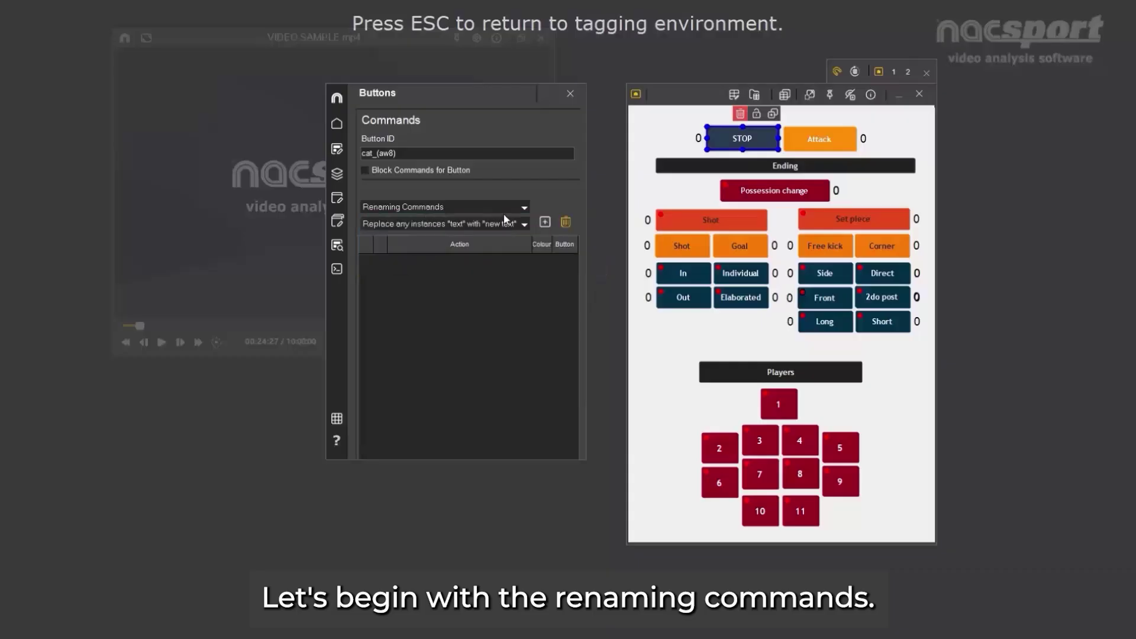
left_click(516, 227)
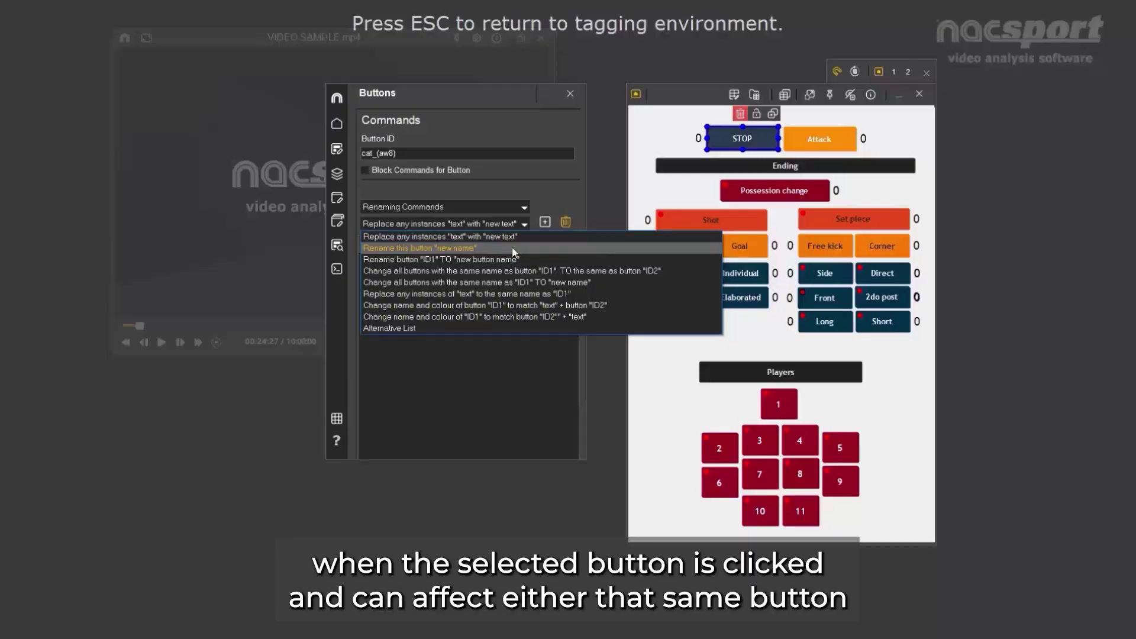
left_click(512, 246)
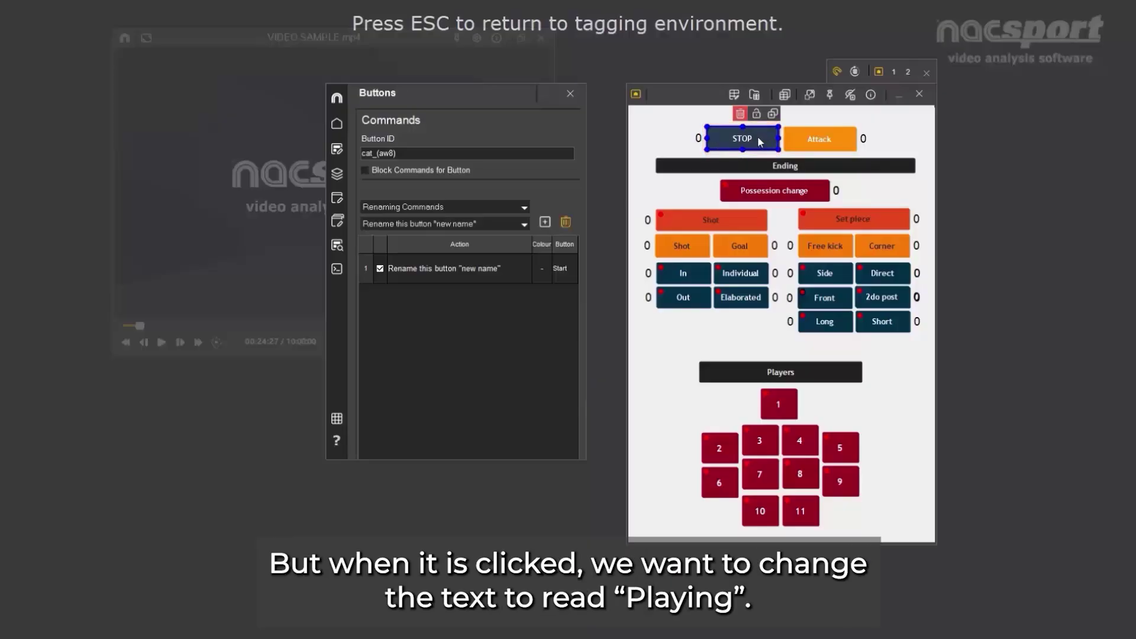
- Set the STOP button's rename command to "Playing", then leave the editor and test the button in the tagging window
double_click(497, 275)
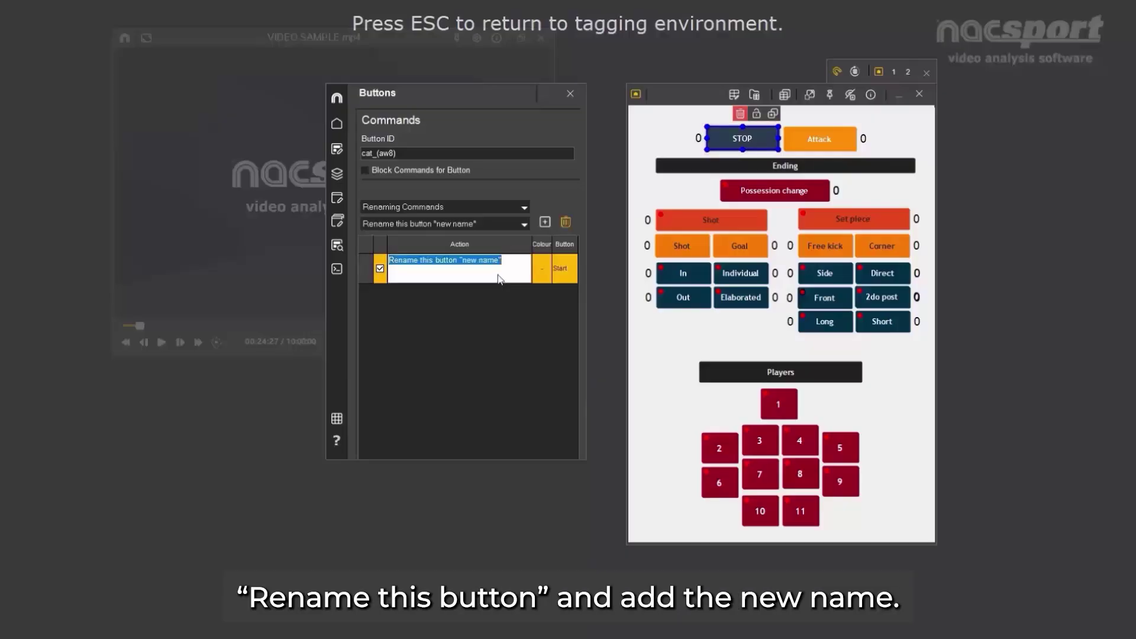
left_click(499, 265)
key("BackSpace")
key("BackSpace")
key("BackSpace")
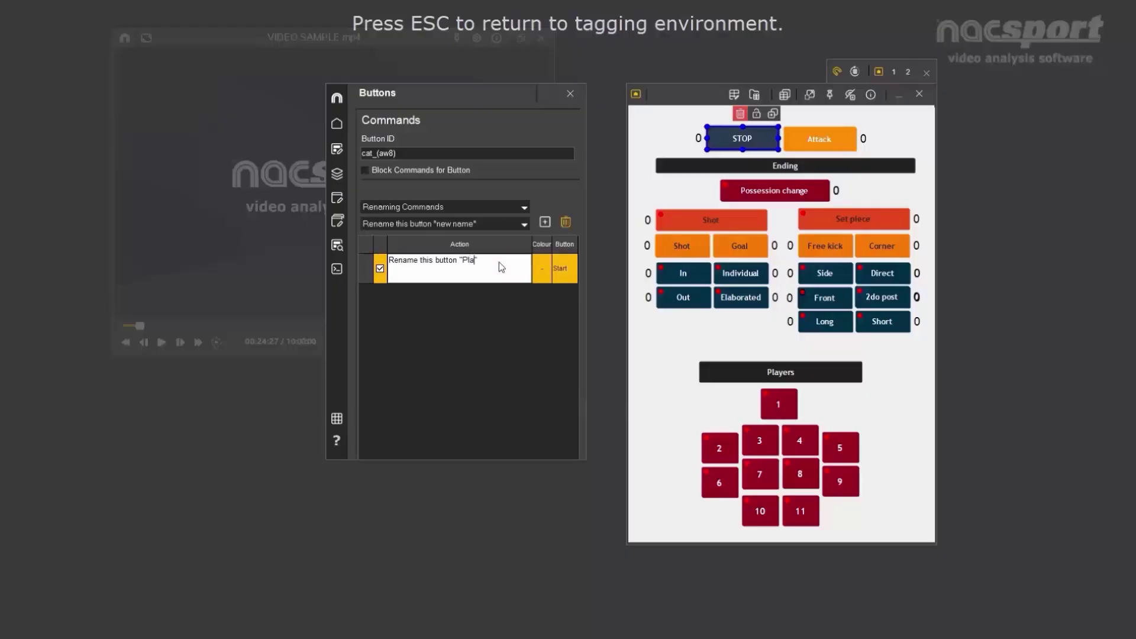
left_click(472, 317)
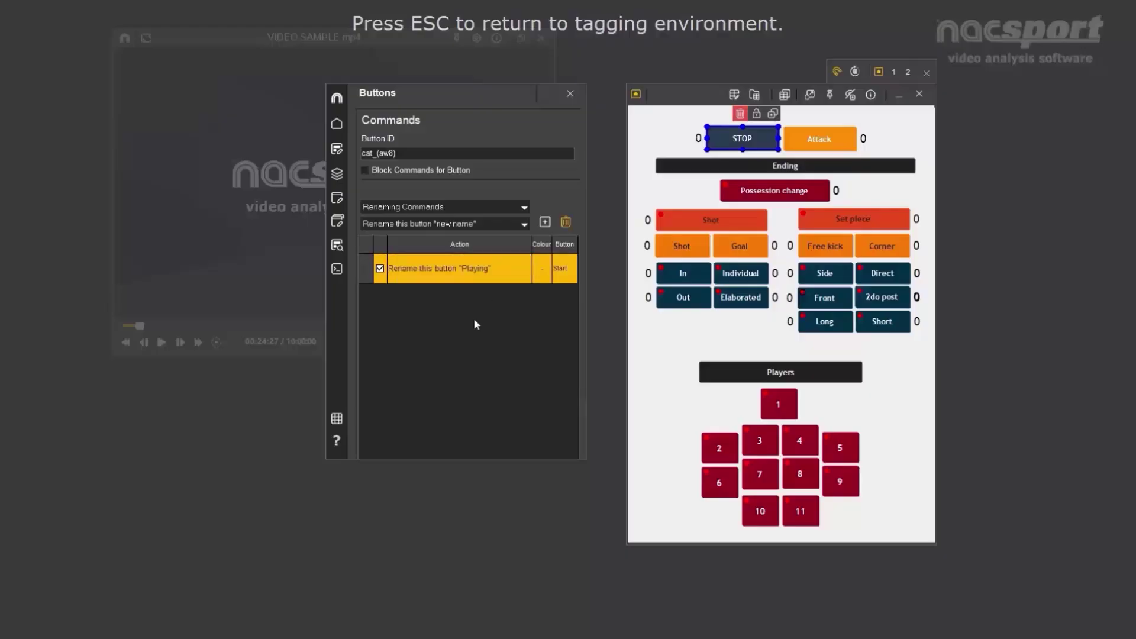
left_click(570, 93)
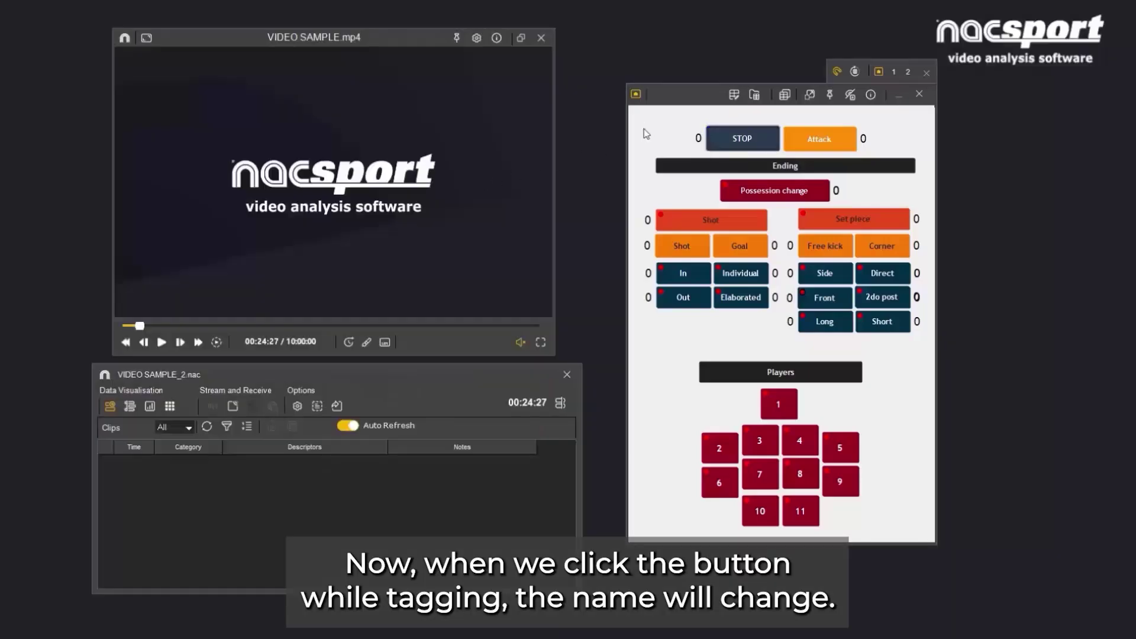
left_click(735, 145)
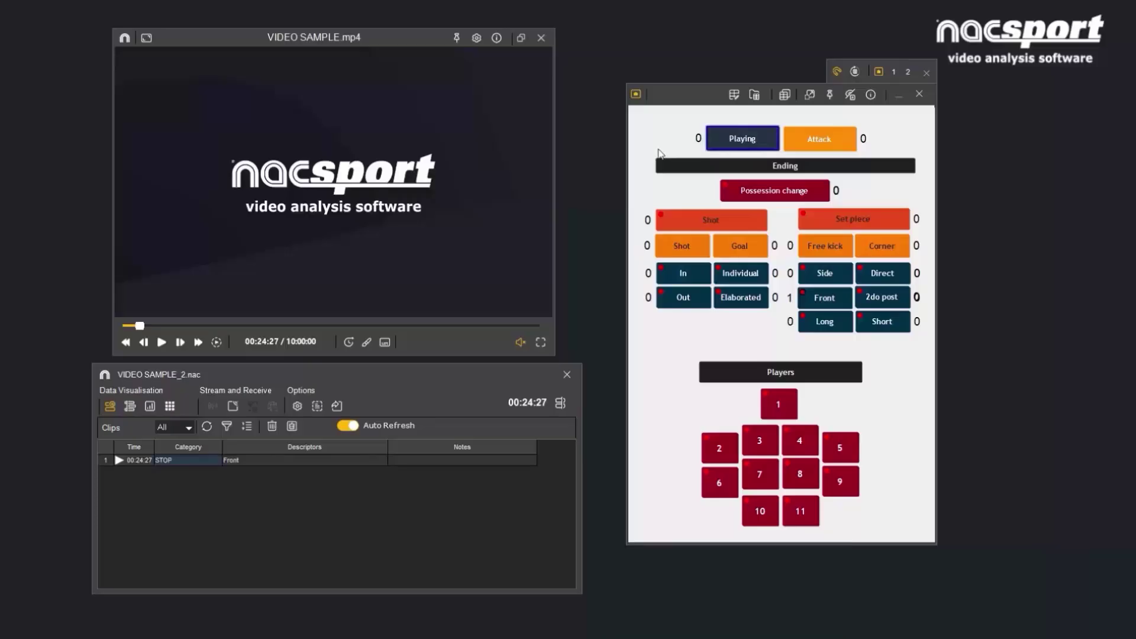
- Reopen the template editor and add a second Rename this button command to the Playing button
left_click(735, 95)
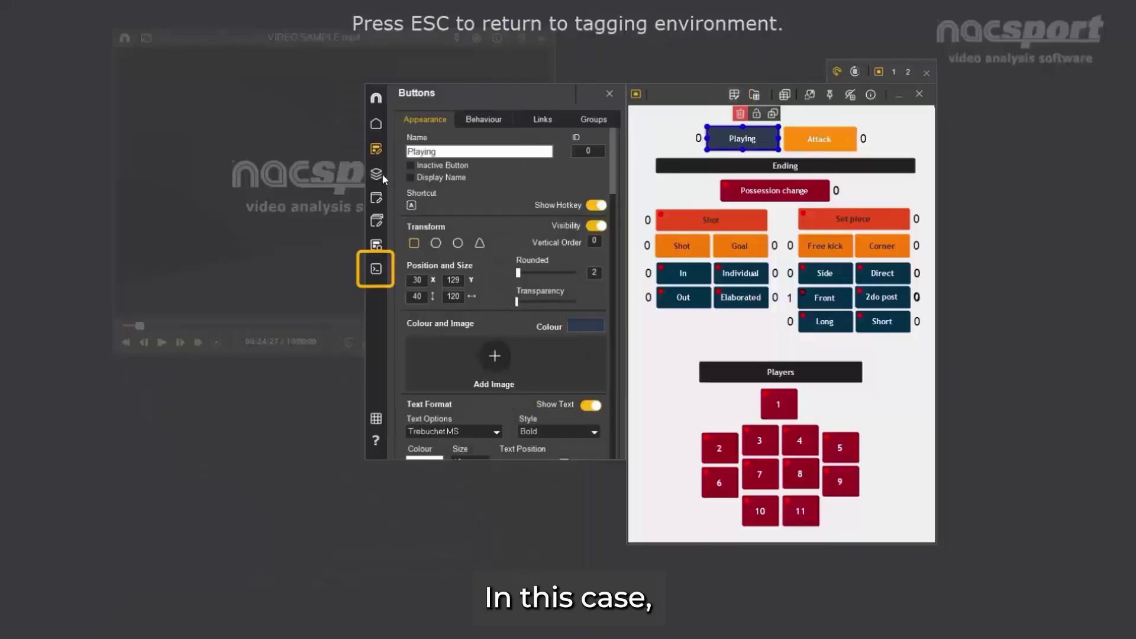
left_click(375, 270)
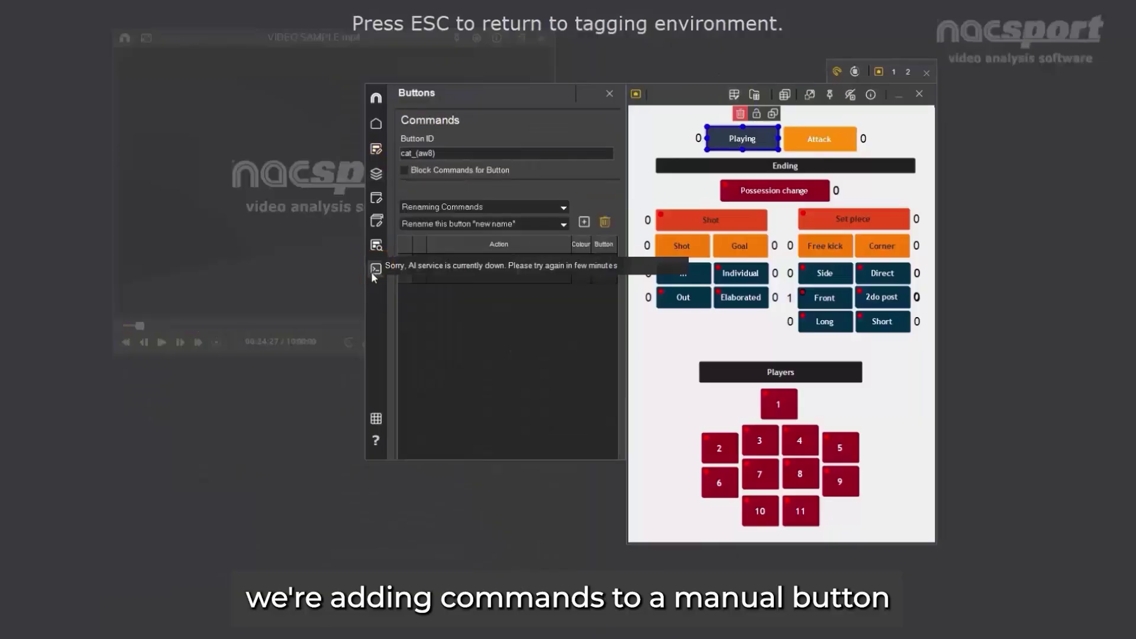
left_click(584, 223)
left_click(527, 299)
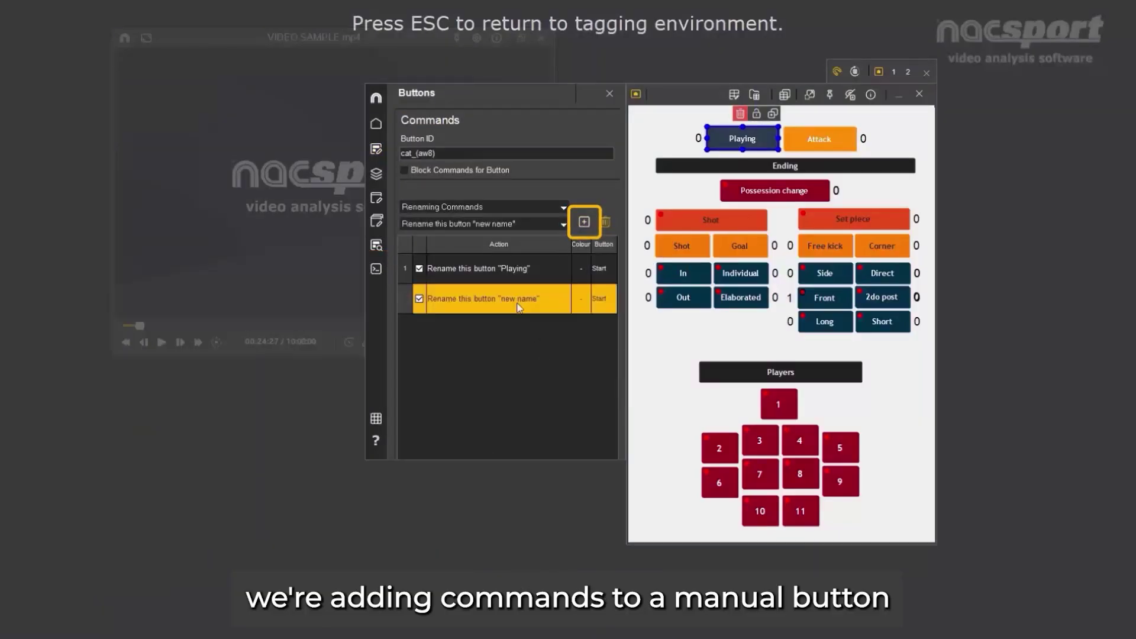
- Set the new name in the second rename command to "Stop"
double_click(531, 300)
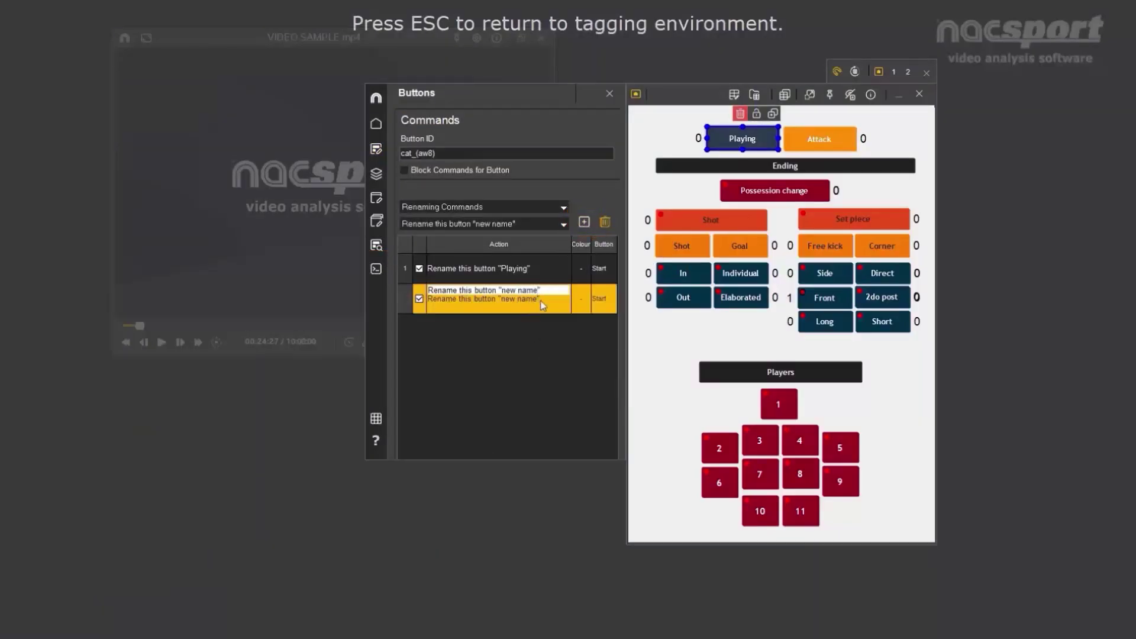
key("BackSpace")
key("BackSpace")
key("BackSpace")
key("BackSpace")
key("BackSpace")
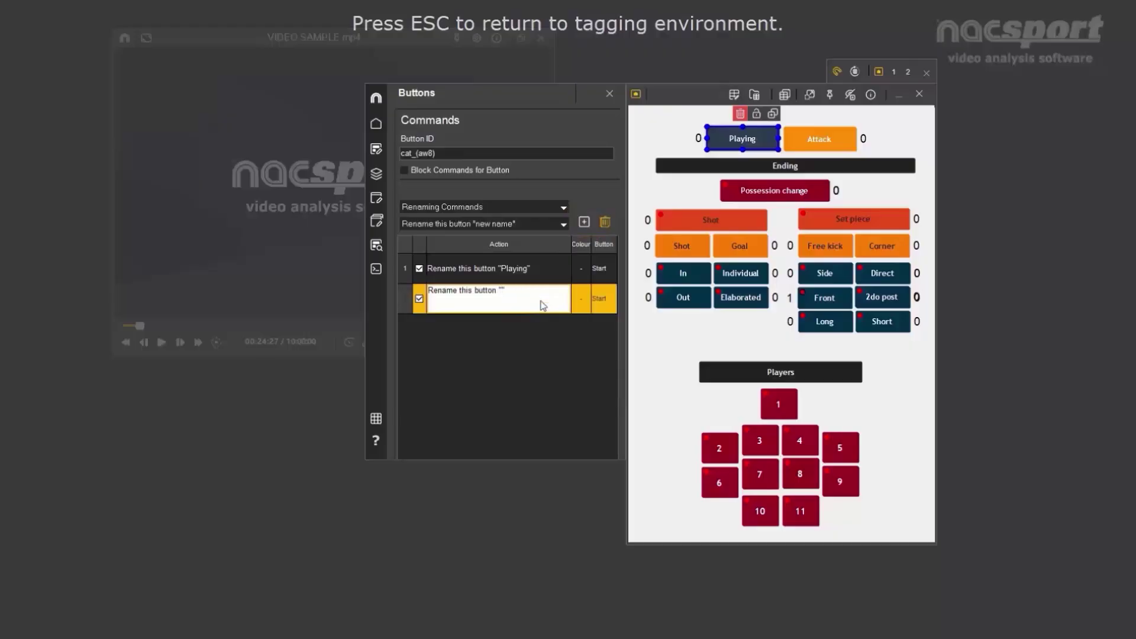
type("Stop")
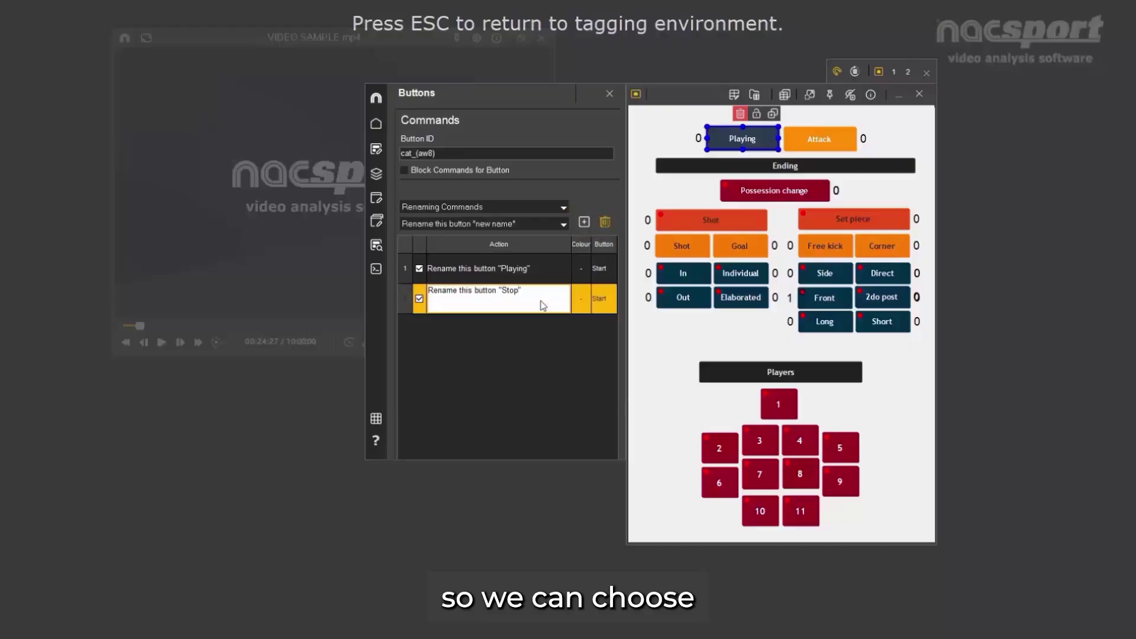
key("Return")
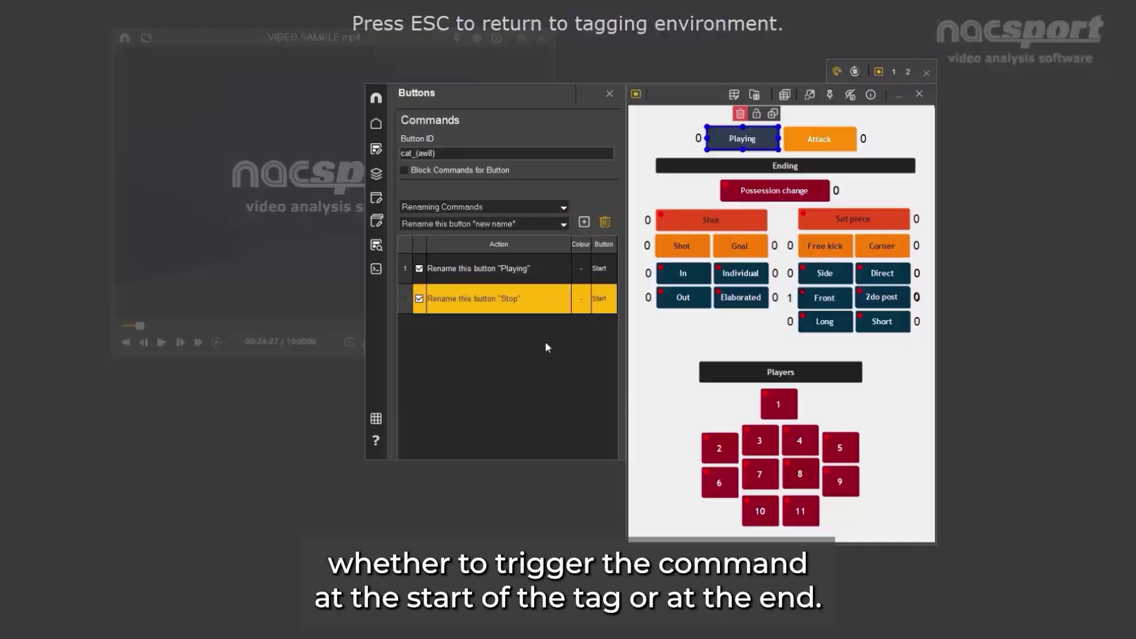
- Set the "Stop" rename command to trigger at End, then test the button by starting and ending a tag
left_click(601, 299)
left_click(612, 299)
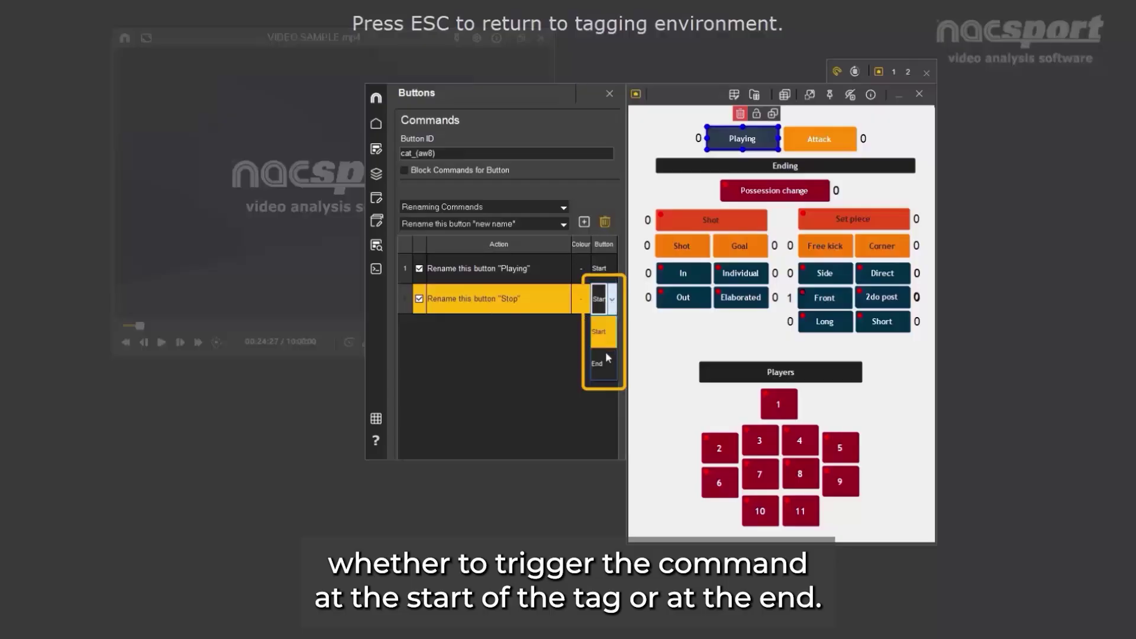
left_click(603, 363)
key("Escape")
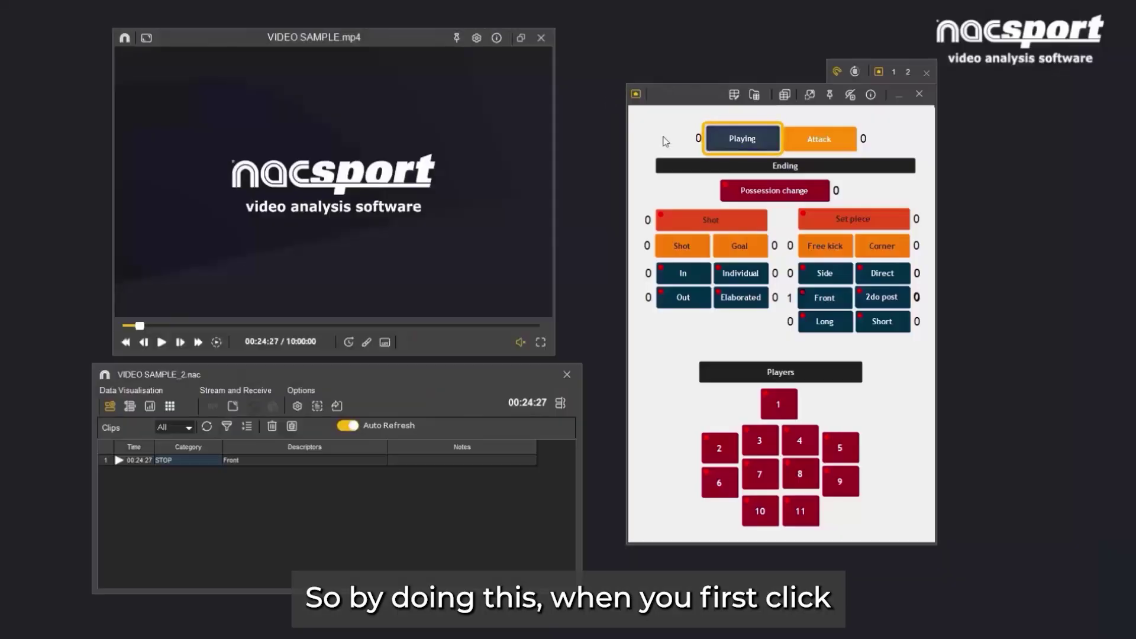
left_click(738, 146)
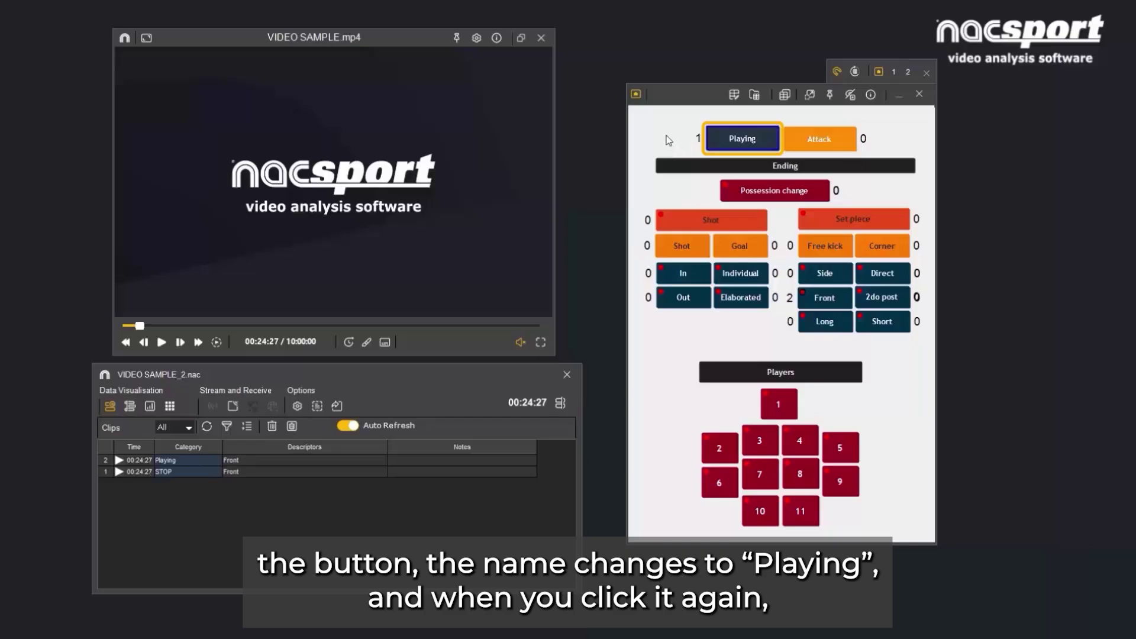
left_click(748, 142)
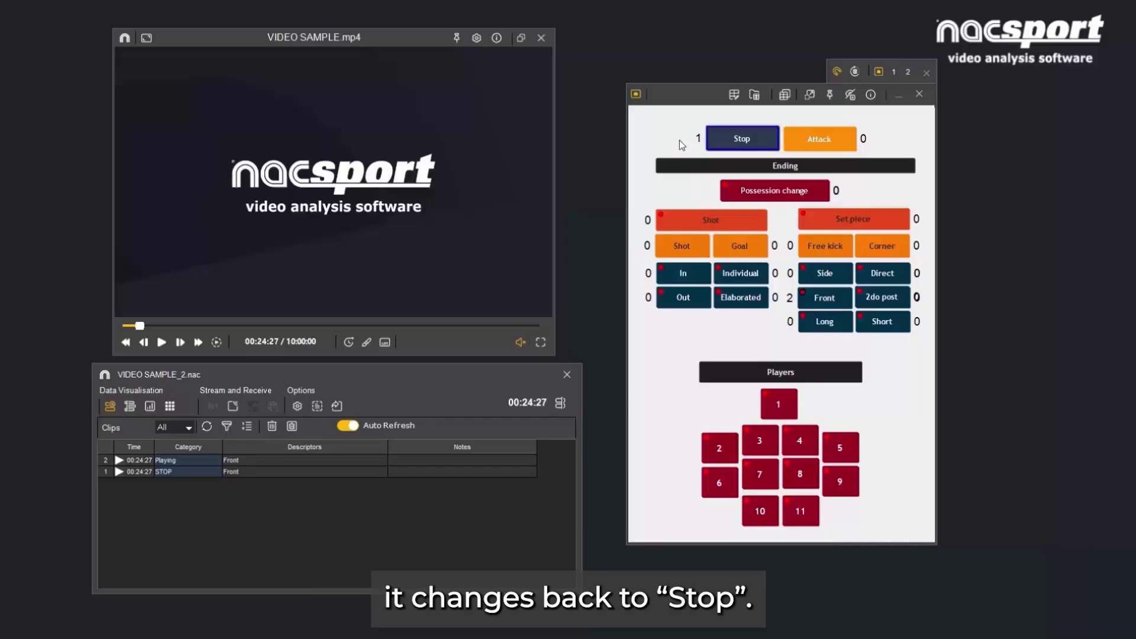
- Reopen the template editor, move the Buttons window away from the template and show the Attack button's commands
left_click(735, 95)
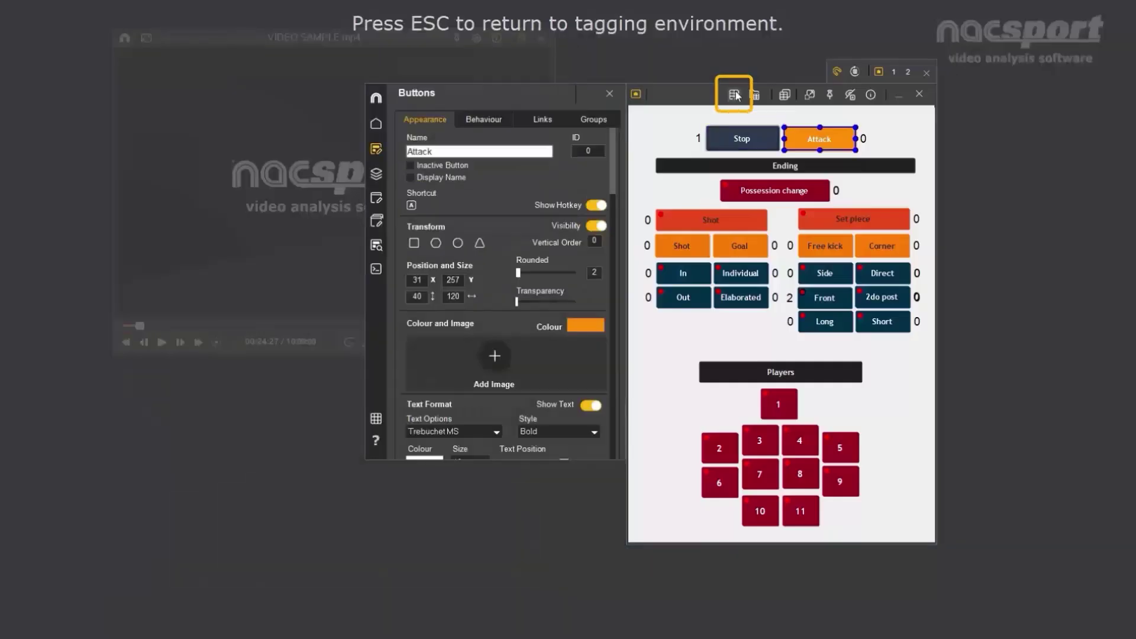
left_click_drag(557, 100, 531, 100)
left_click(670, 138)
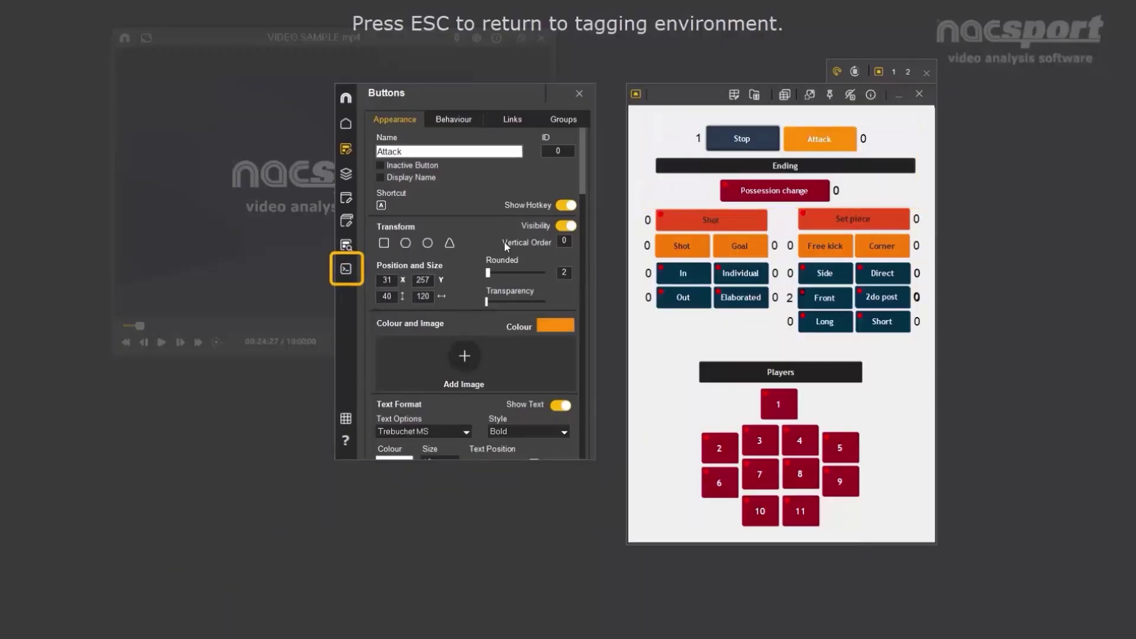
left_click(348, 273)
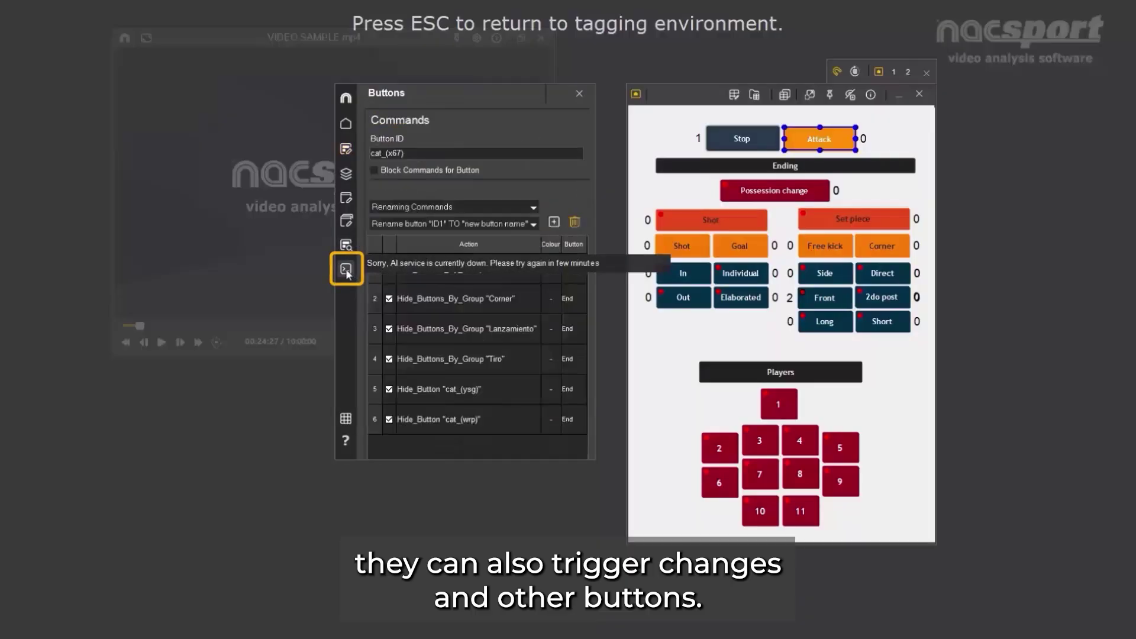
- Add a Rename button "ID1" TO "new button name" command to the Possession change button
left_click(745, 195)
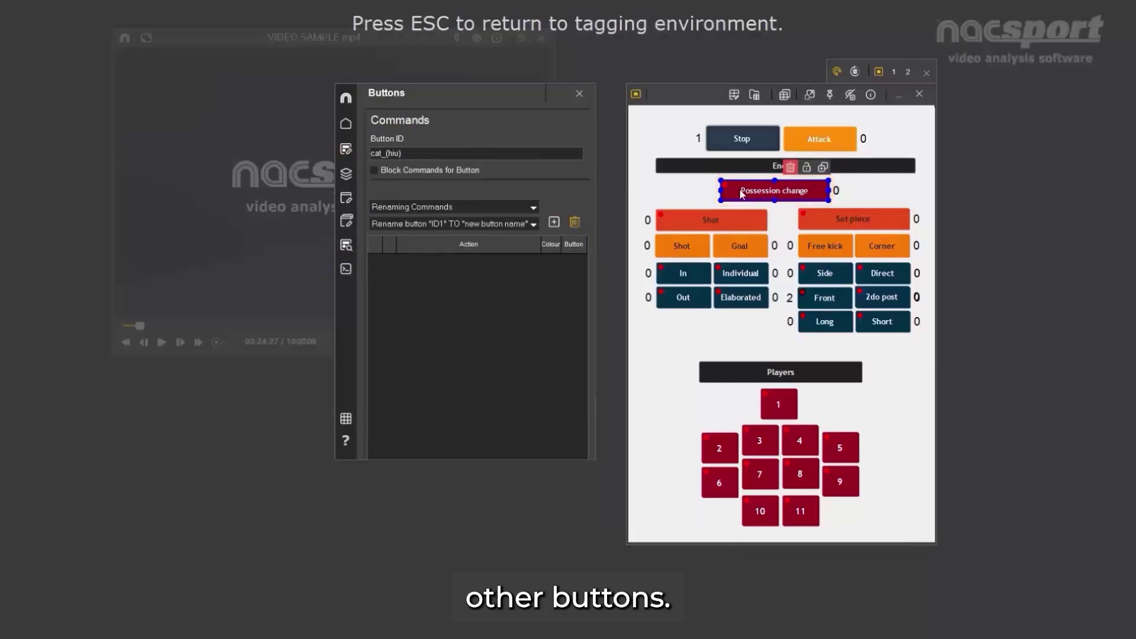
left_click(680, 188)
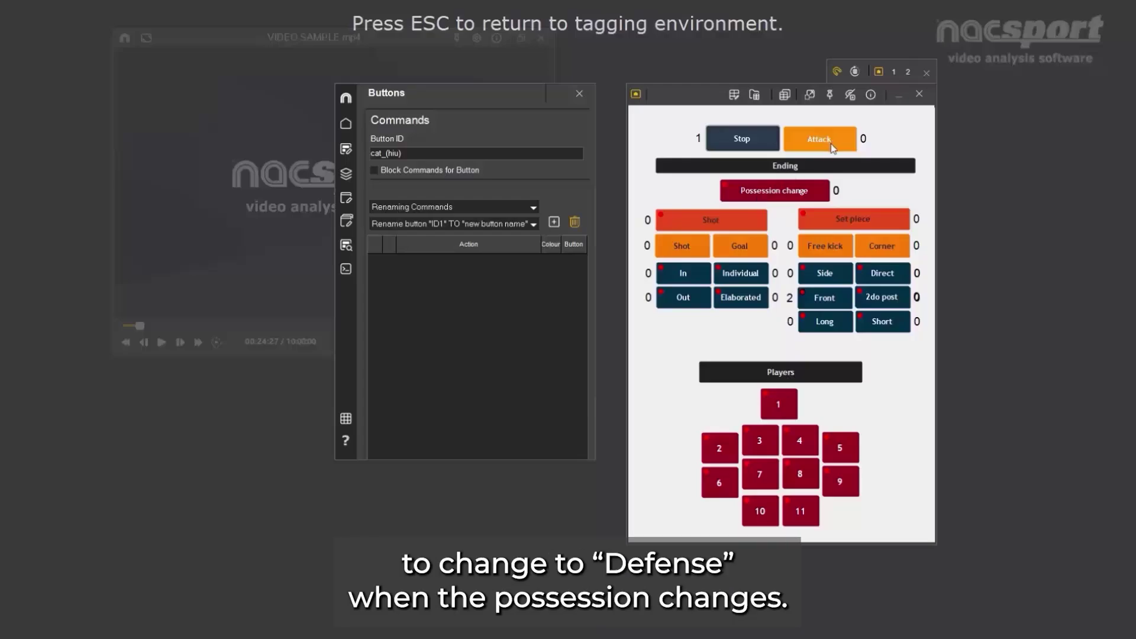
left_click(775, 192)
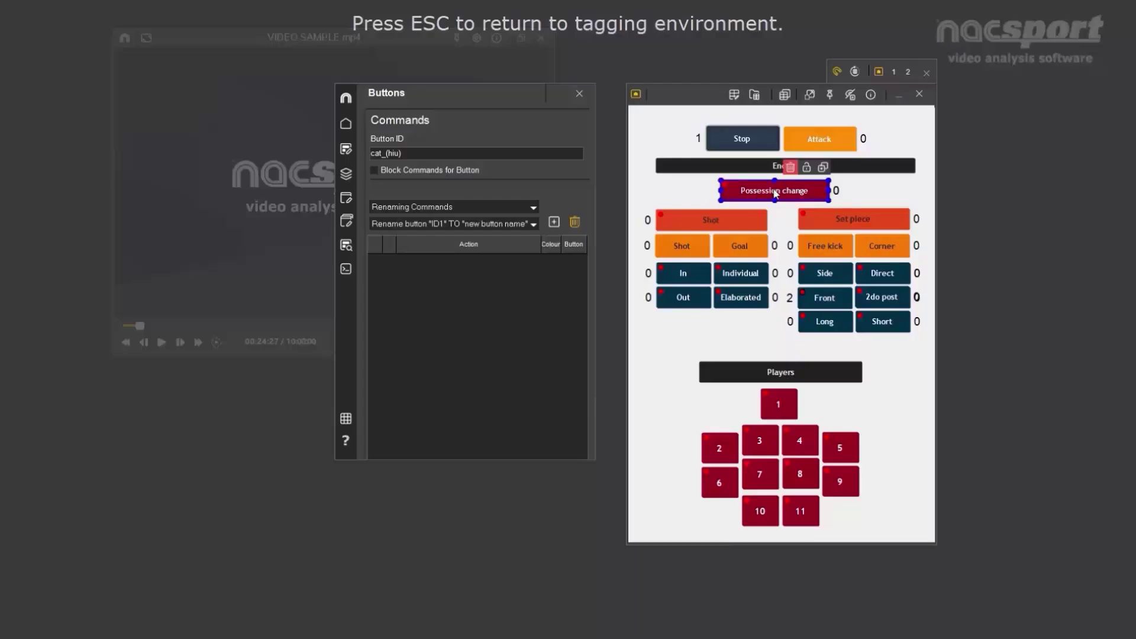
left_click(533, 224)
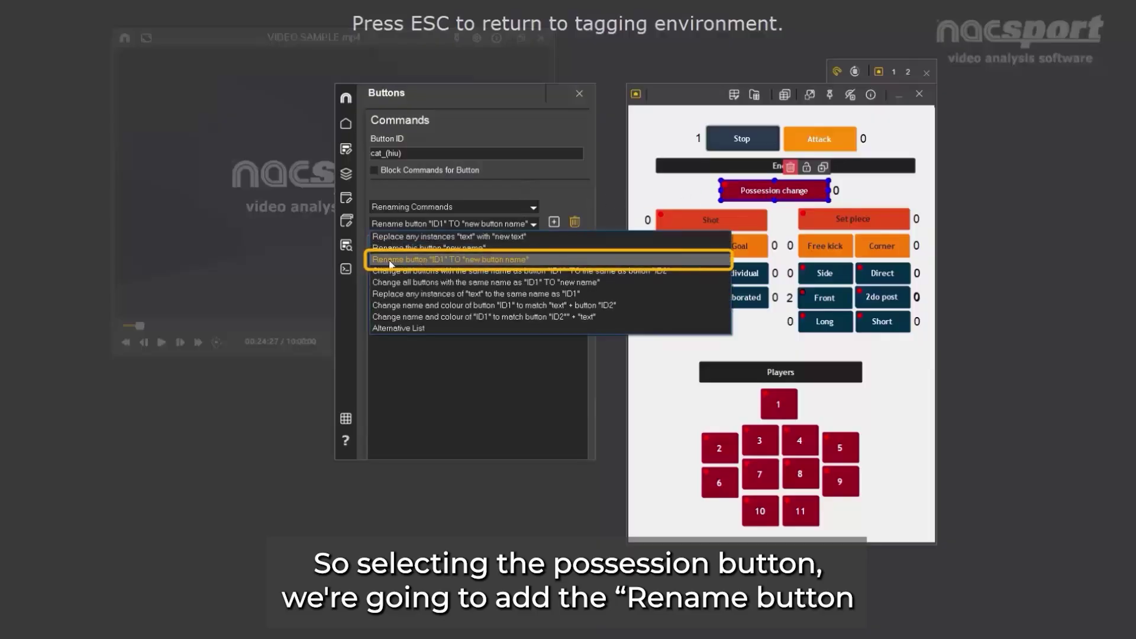
left_click(534, 264)
left_click(457, 270)
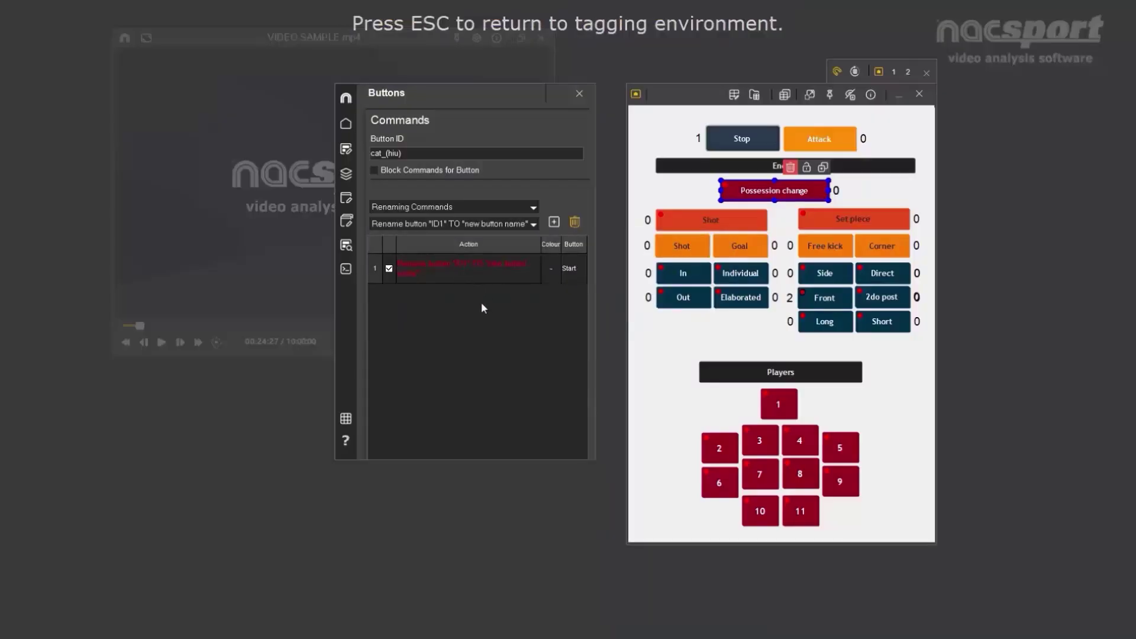
- Compare the button IDs of Stop, Attack and a newly created test button, deleting the test button
left_click(747, 136)
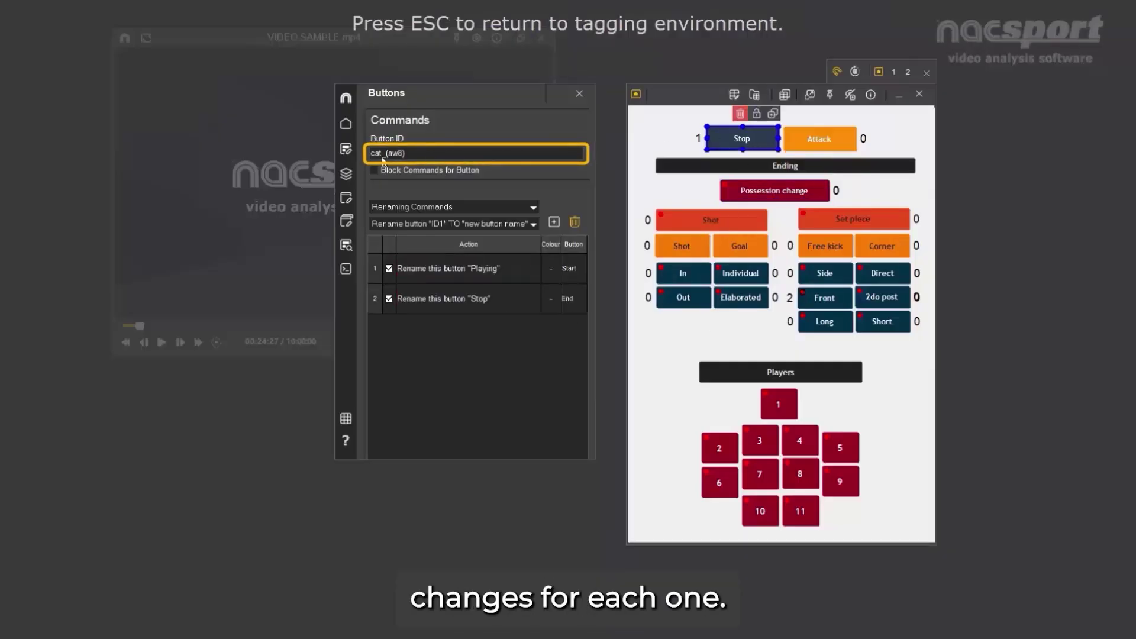
left_click(837, 137)
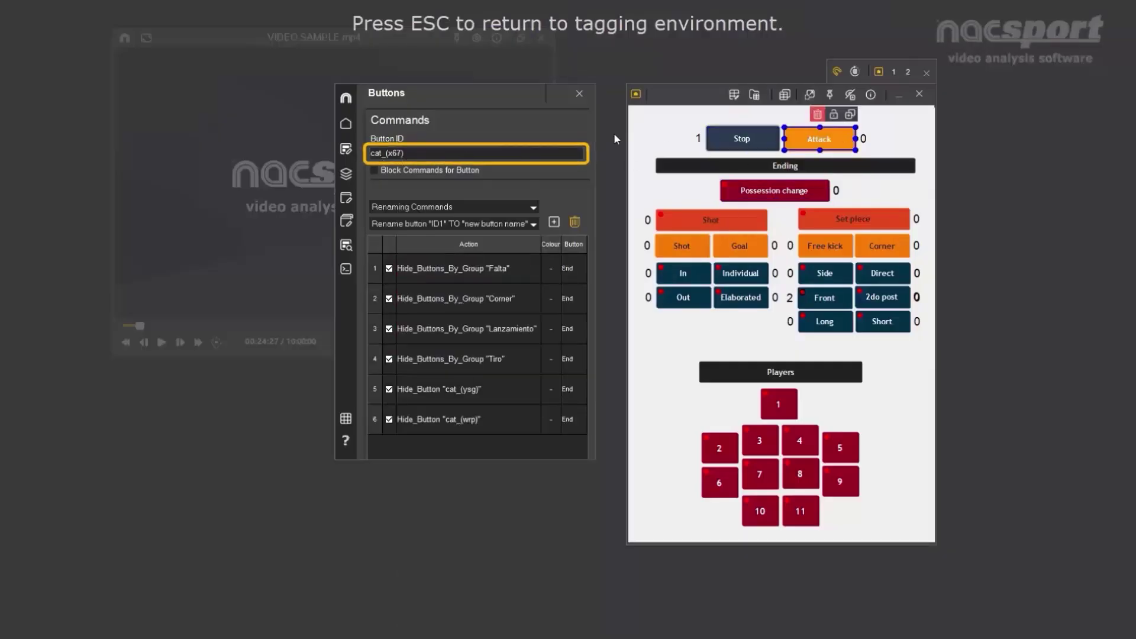
left_click(673, 126)
double_click(673, 127)
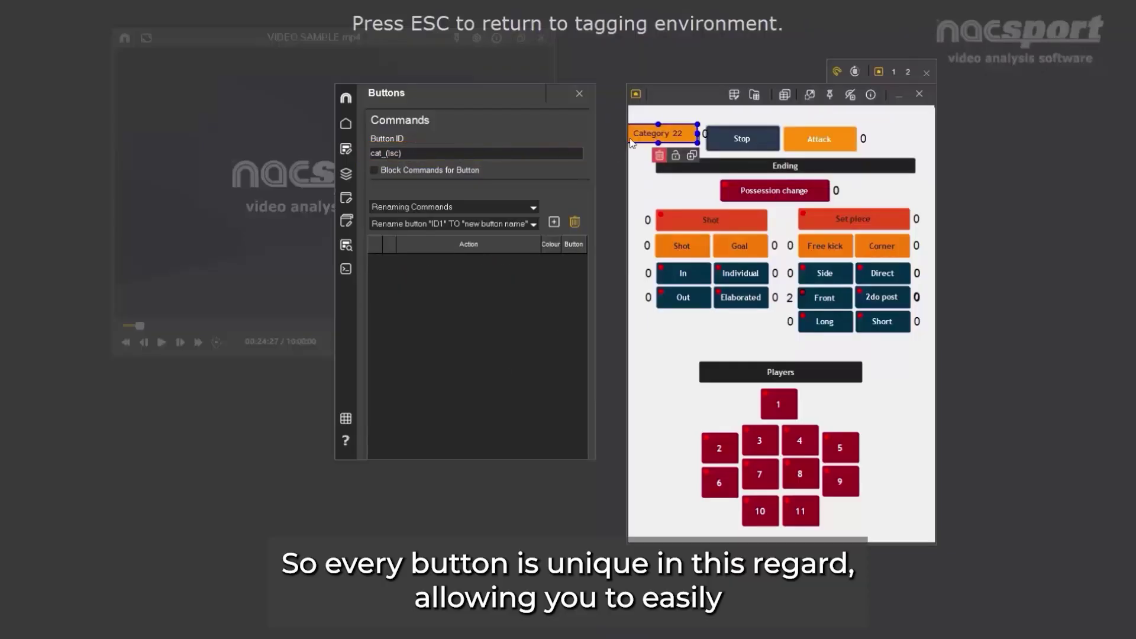
left_click(659, 156)
- In the Possession change button's rename command, set the target to the Attack button's ID, cat_(x67), and the new name to "Defense"
left_click(762, 190)
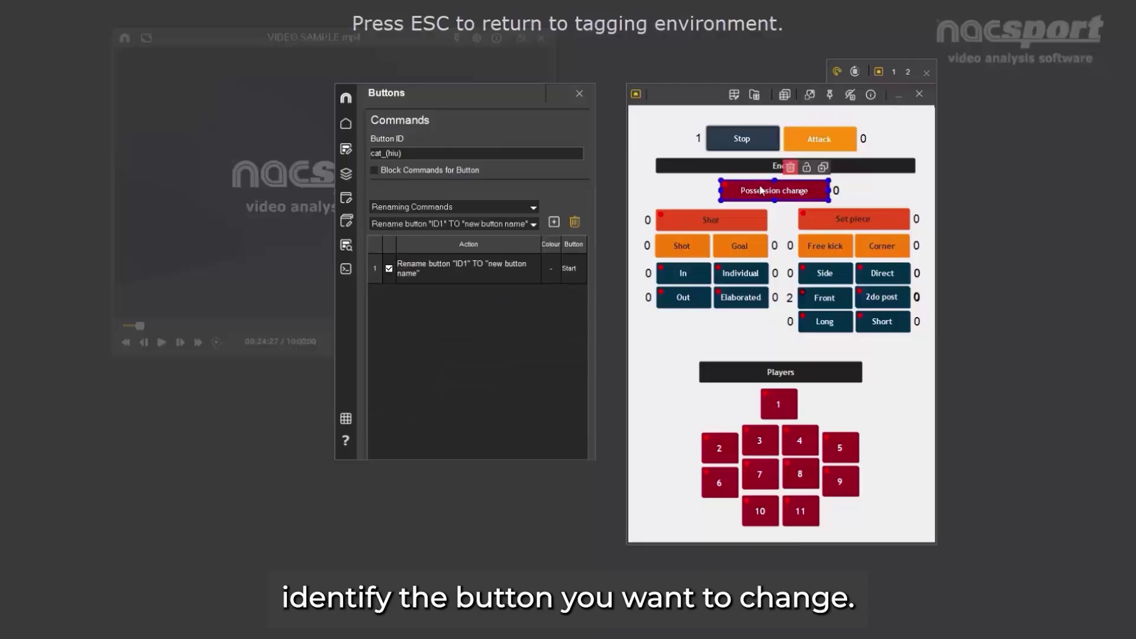
left_click(460, 268)
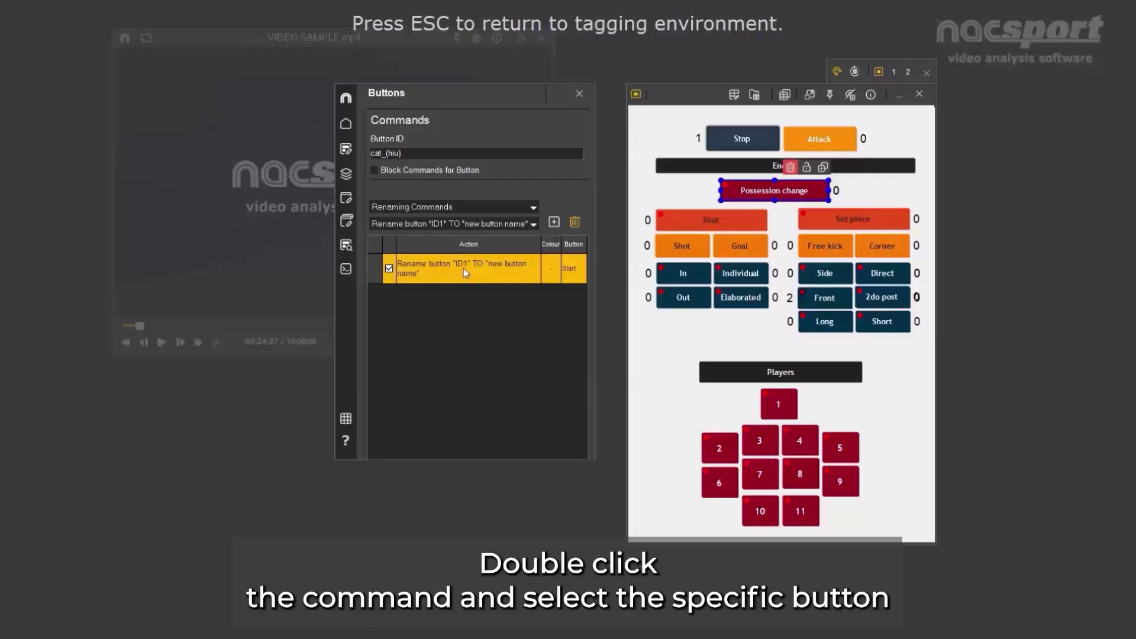
double_click(463, 268)
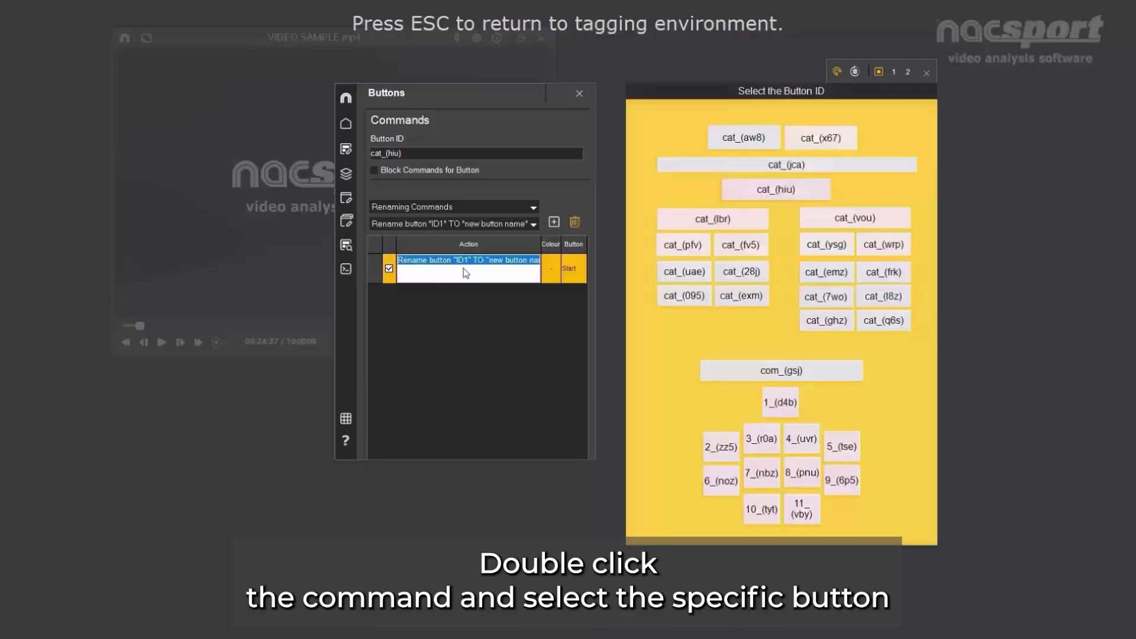
left_click(796, 139)
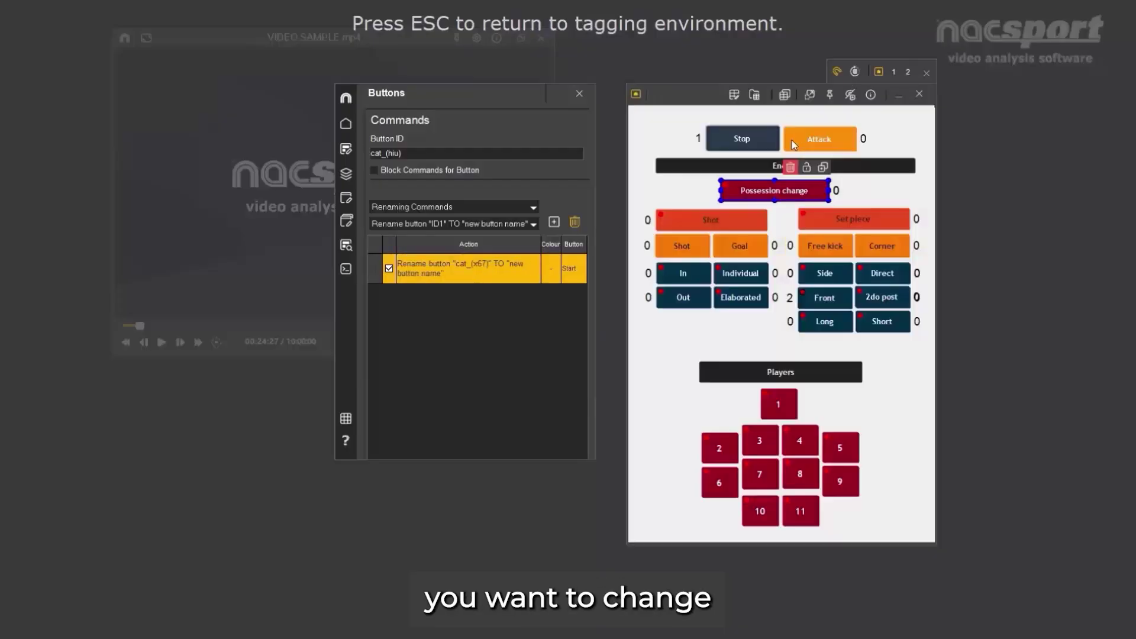
left_click(512, 265)
left_click_drag(512, 265, 536, 268)
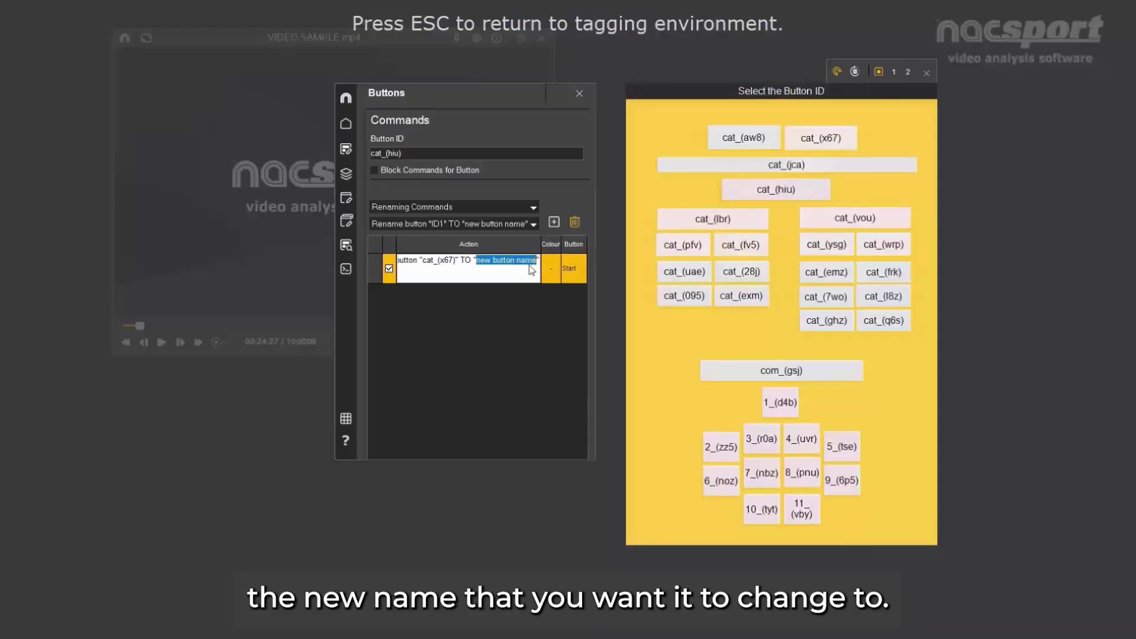
- Return to the tagging environment and test the rename command by tagging Attack and registering a Possession change
left_click(579, 92)
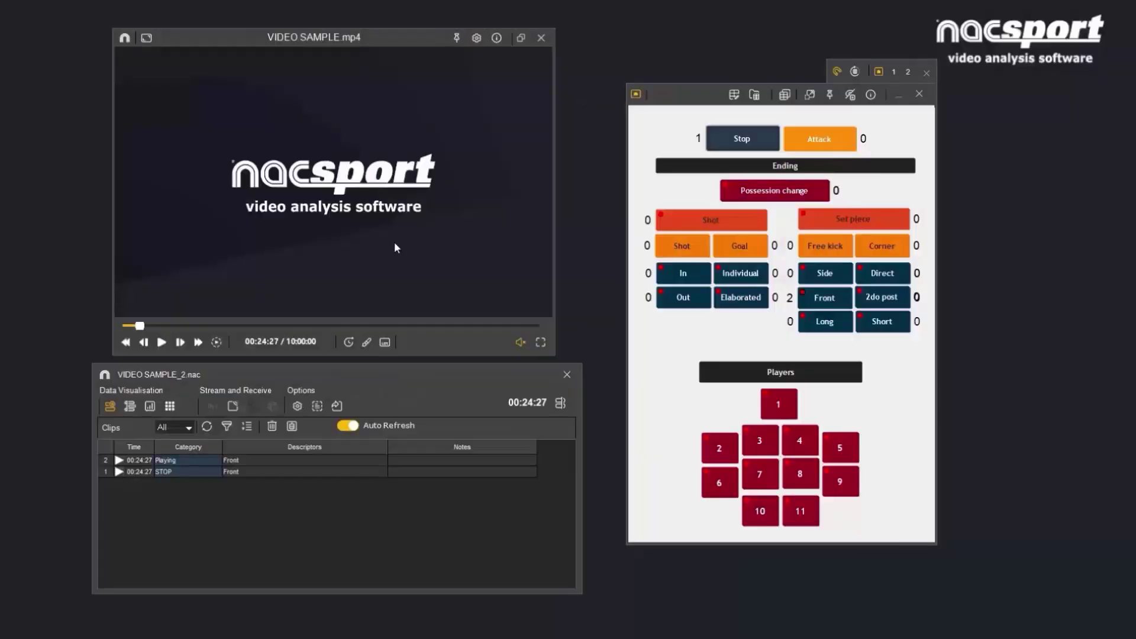
left_click(819, 138)
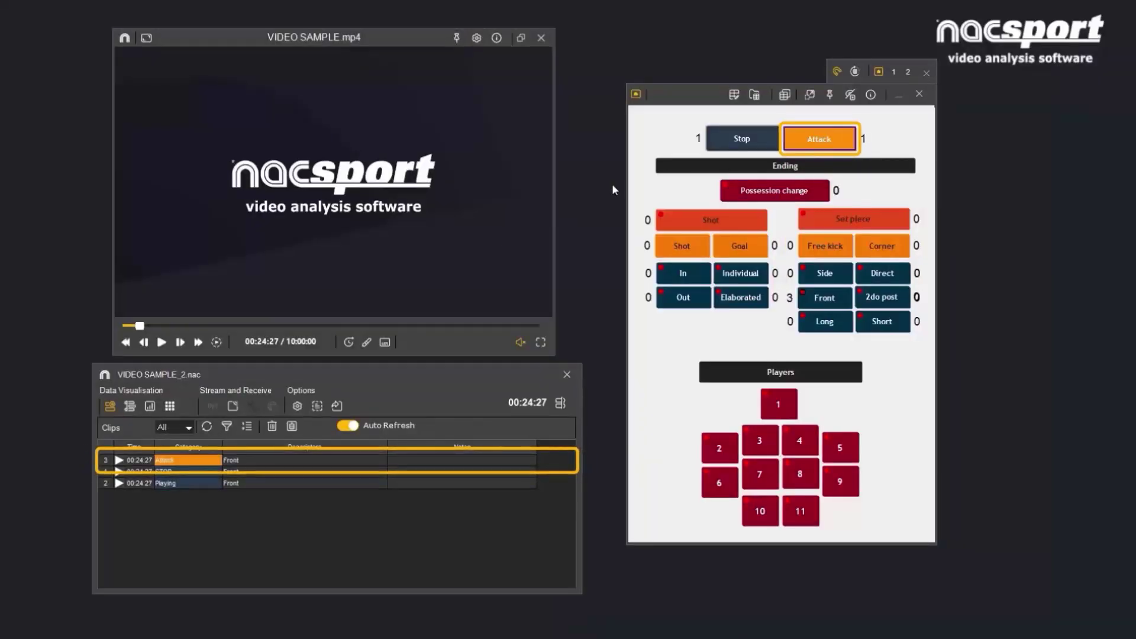
left_click(783, 196)
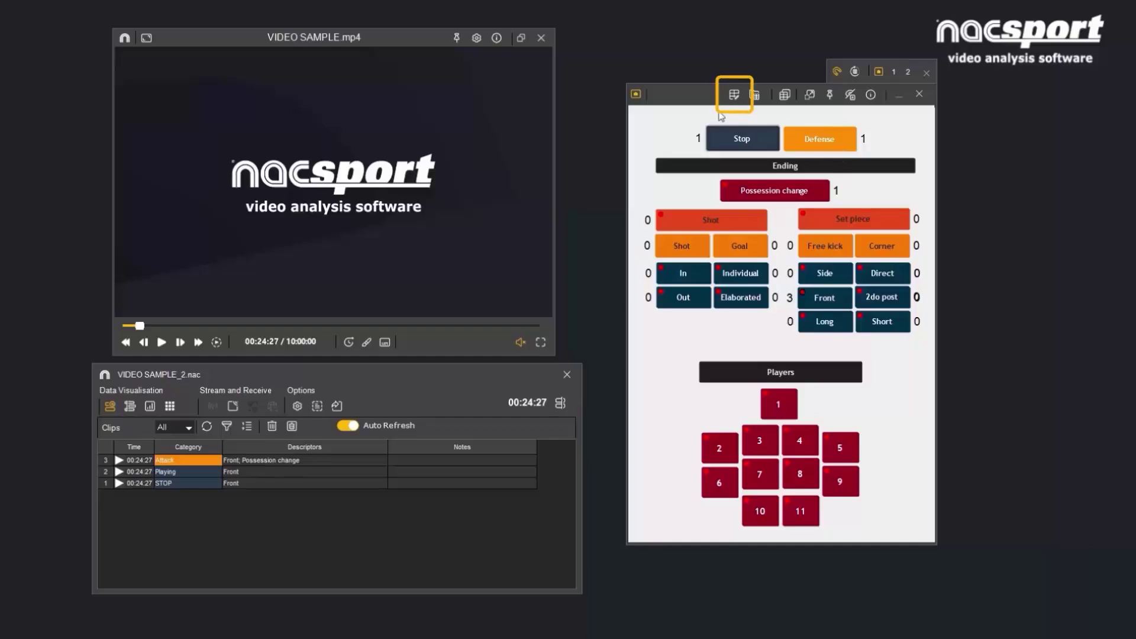
- Reopen the template editor and review the other available renaming commands for the Defense button
left_click(734, 96)
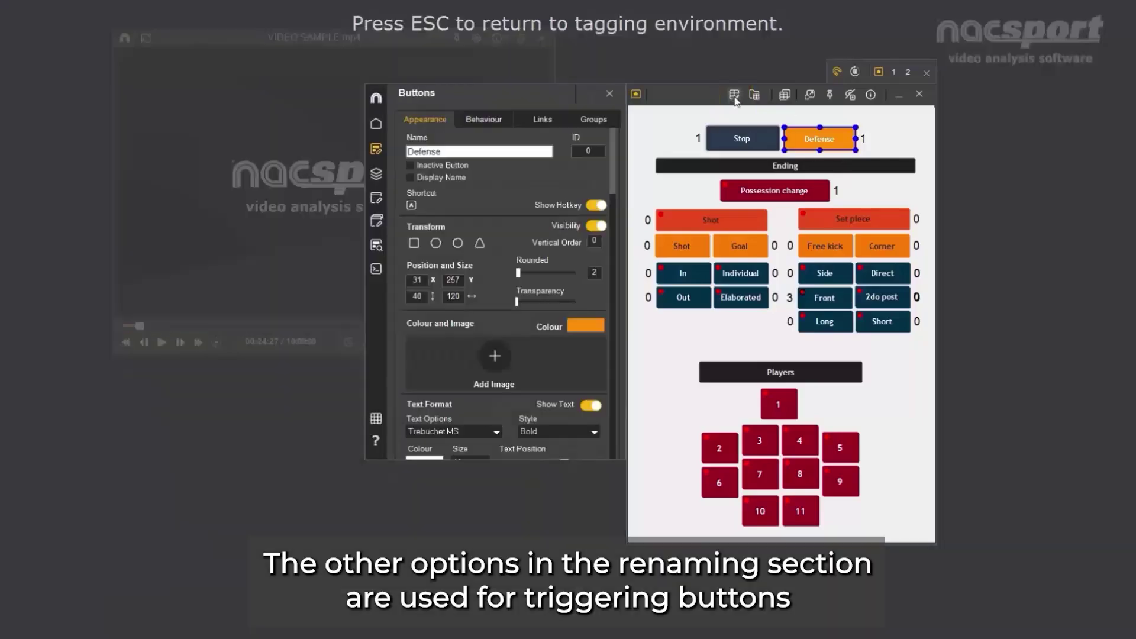
left_click(376, 268)
left_click(562, 225)
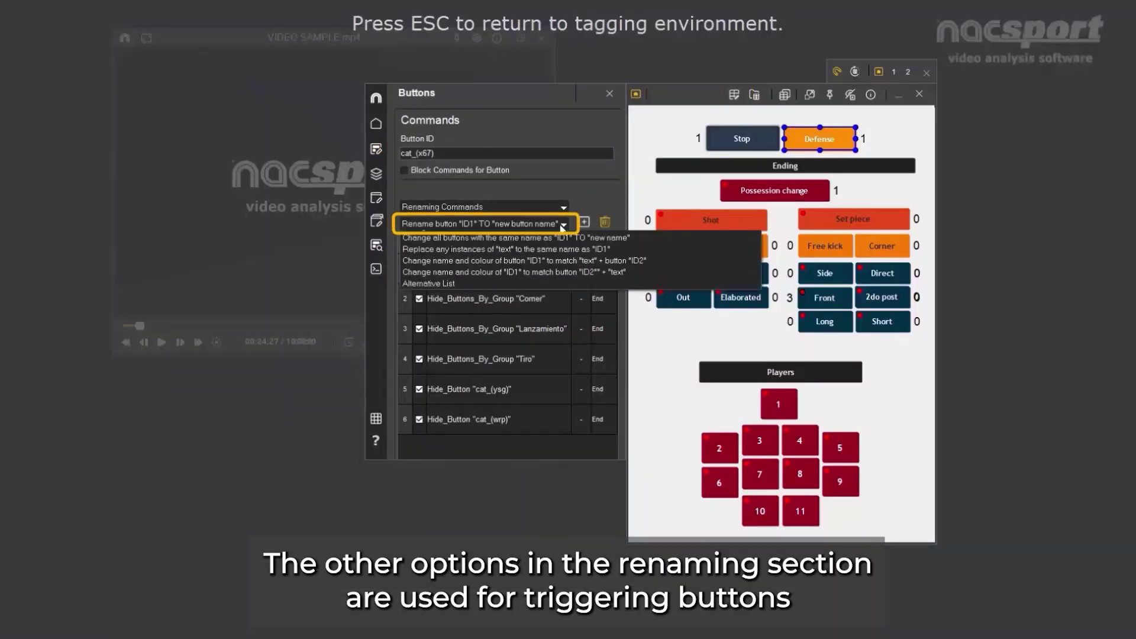
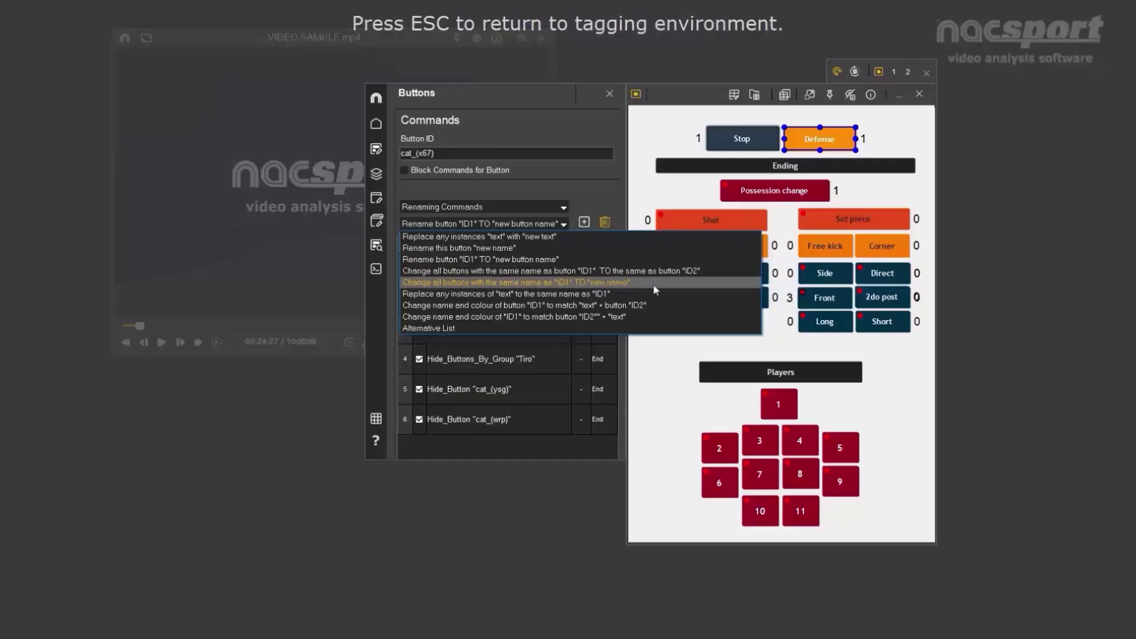
left_click(678, 128)
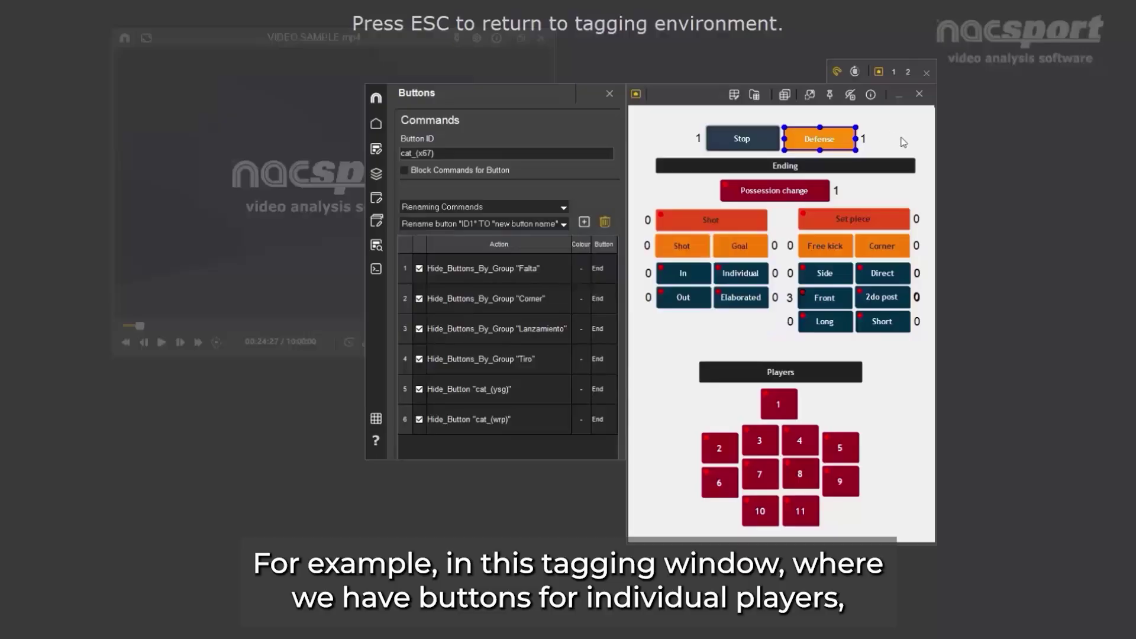
- Switch to tagging window 1 with the player buttons and check the IDs assigned to the first two players
left_click(893, 72)
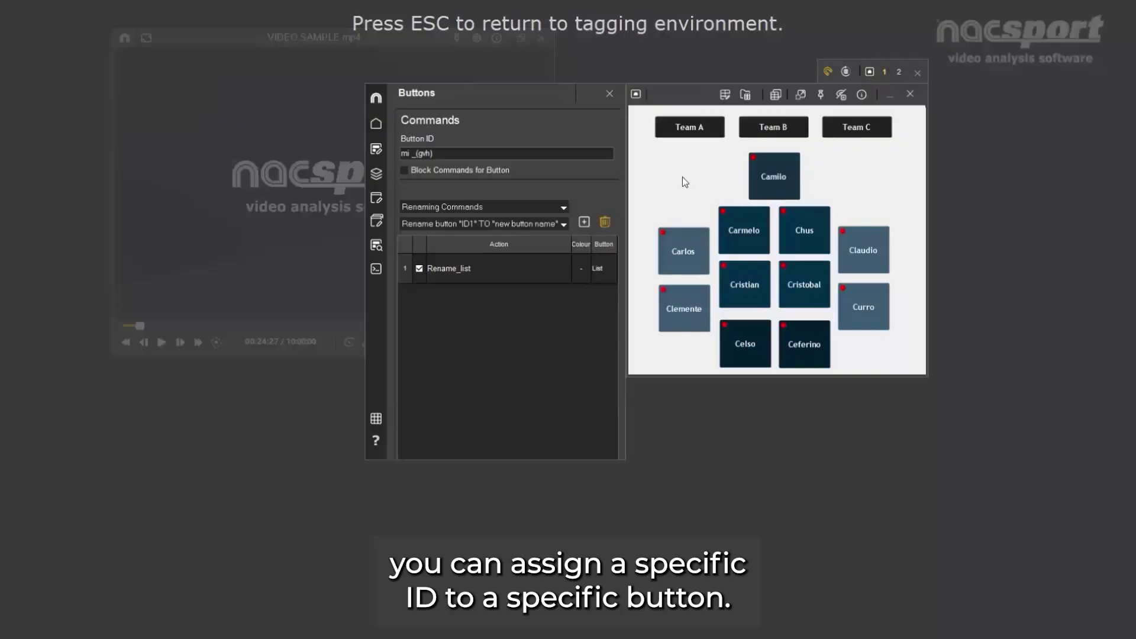
left_click(687, 129)
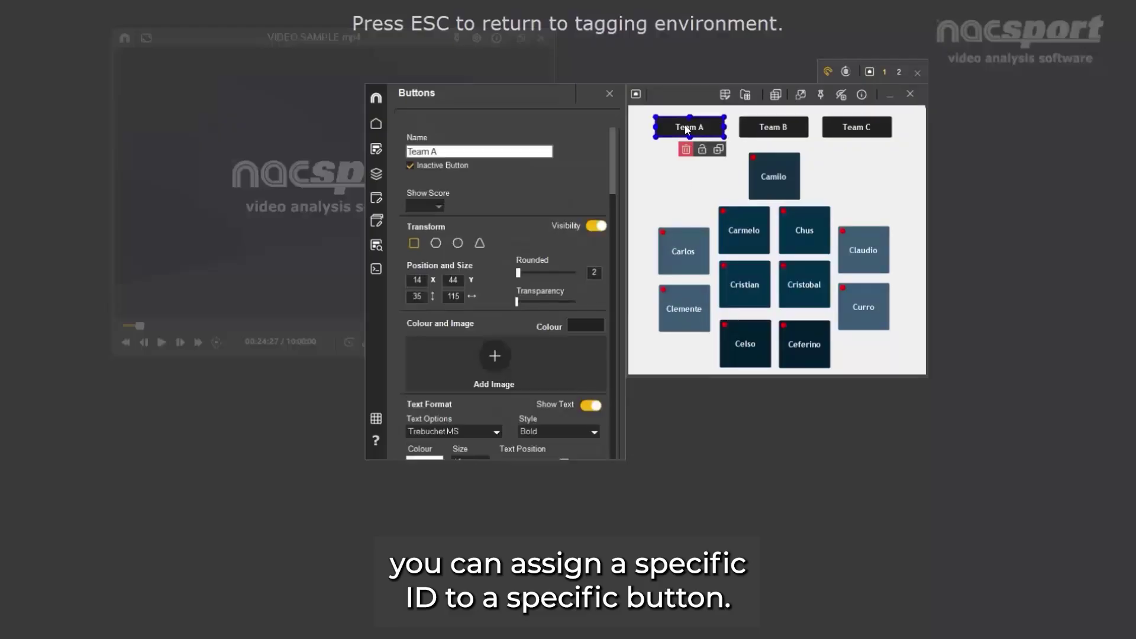
left_click(773, 176)
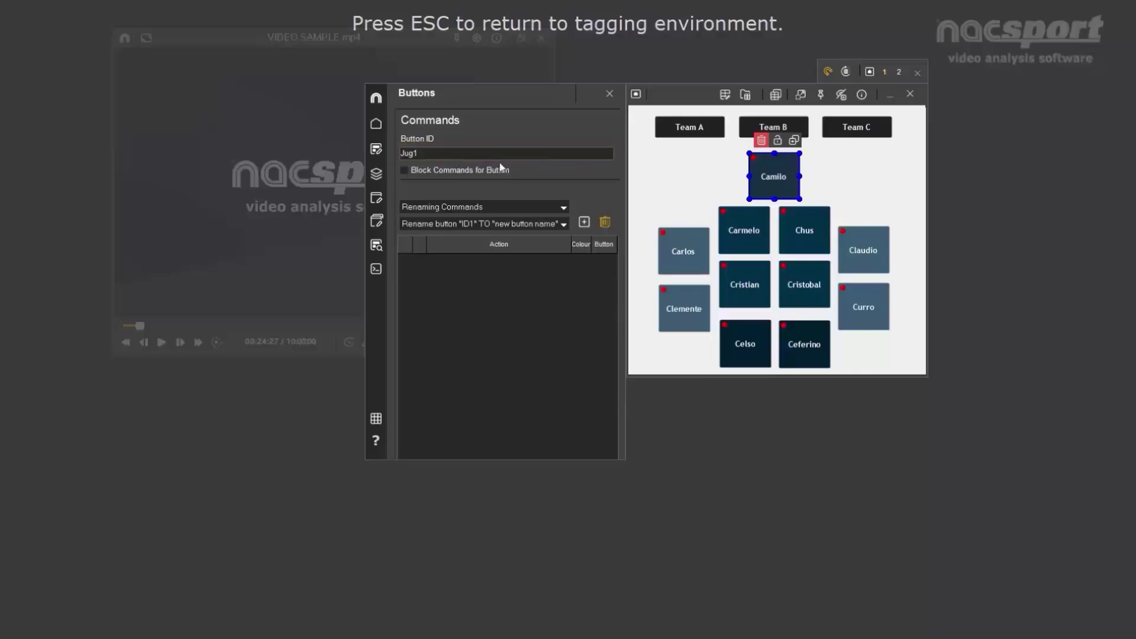
left_click(682, 250)
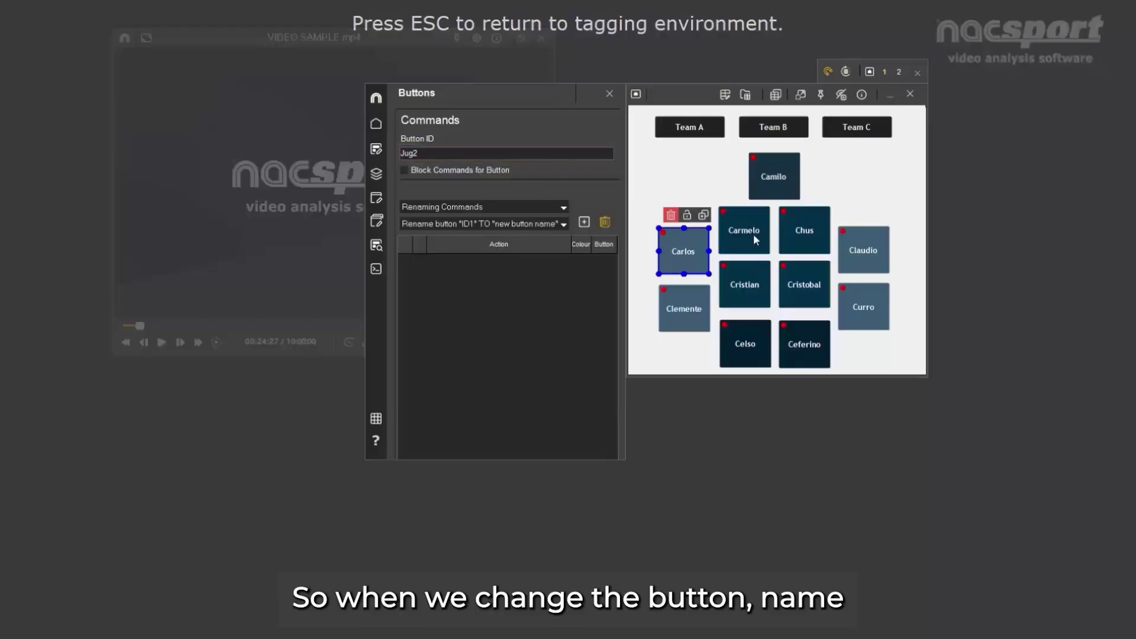
- Examine the lists of player rename commands attached to the Team A and Team B buttons
left_click(720, 180)
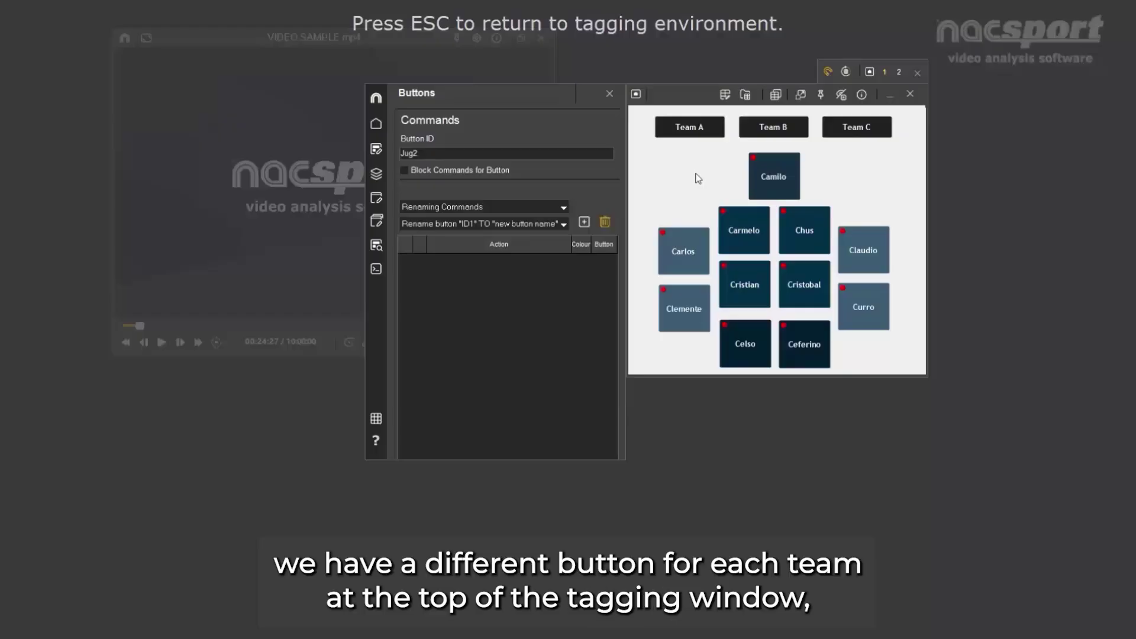
left_click(690, 127)
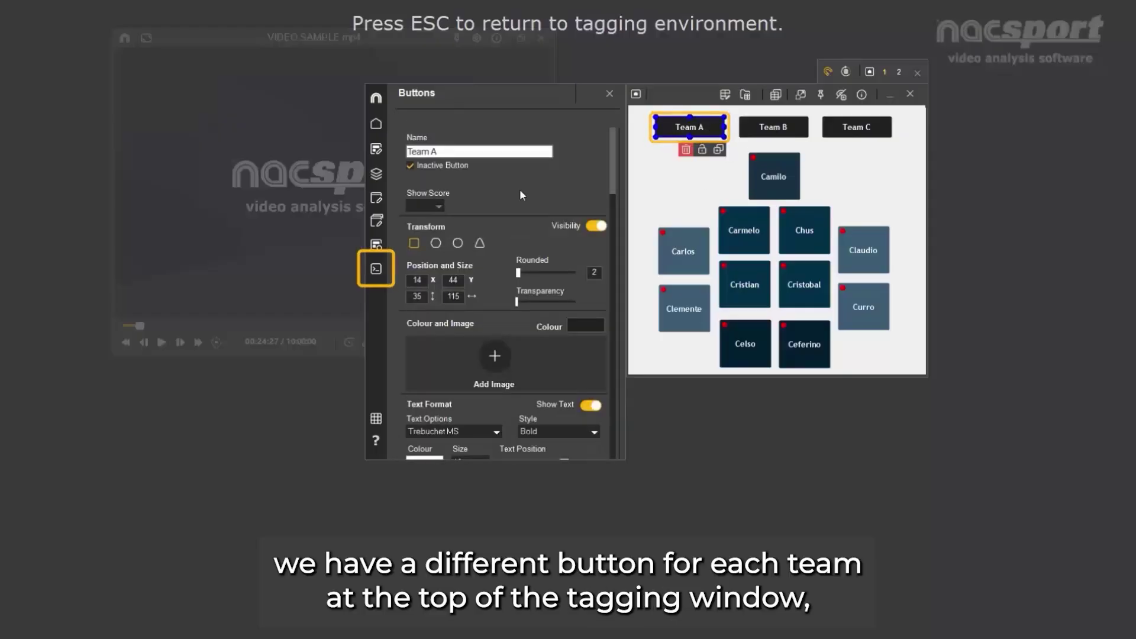
left_click(376, 269)
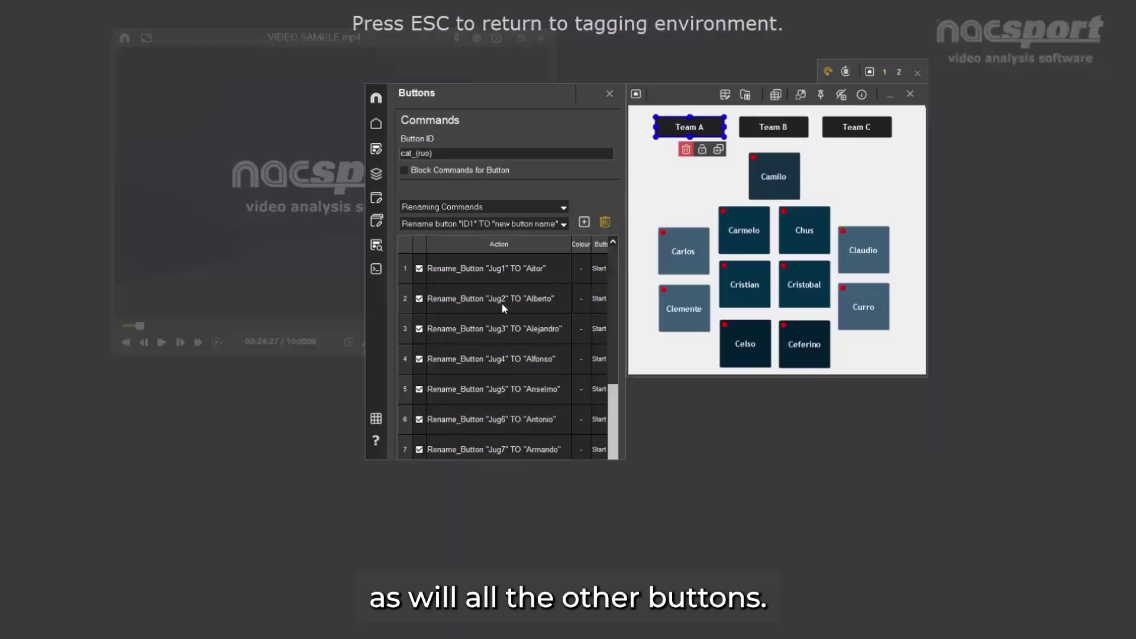
left_click_drag(609, 286, 612, 250)
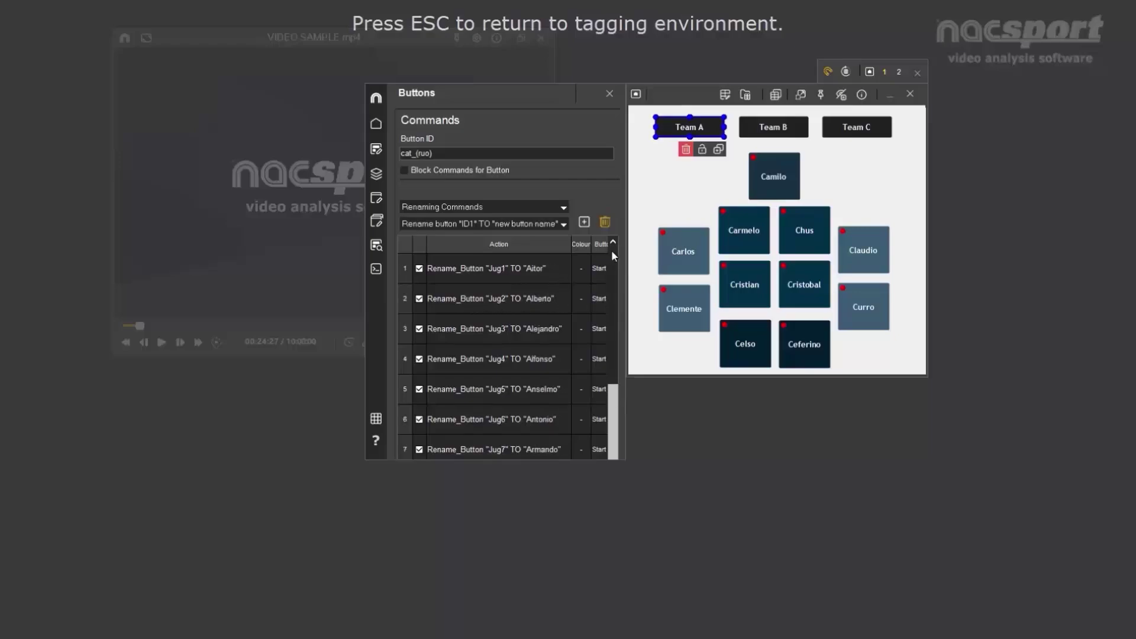
left_click(790, 130)
left_click(384, 271)
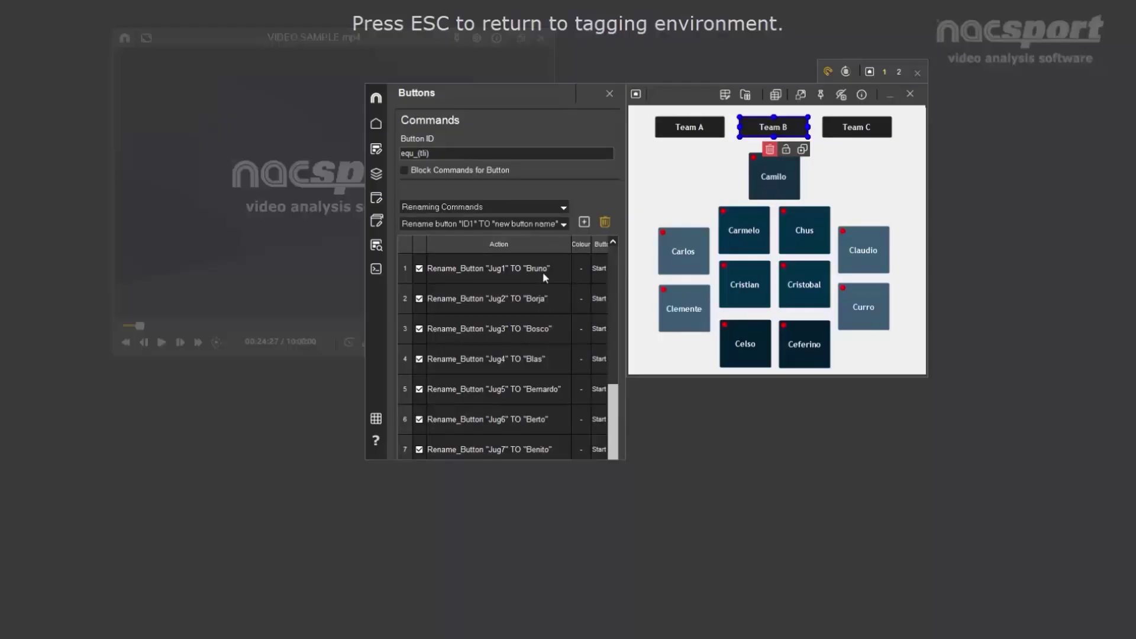
- Return to the tagging environment and test the line-up change with the Team A, Team B and Team C buttons
left_click(609, 93)
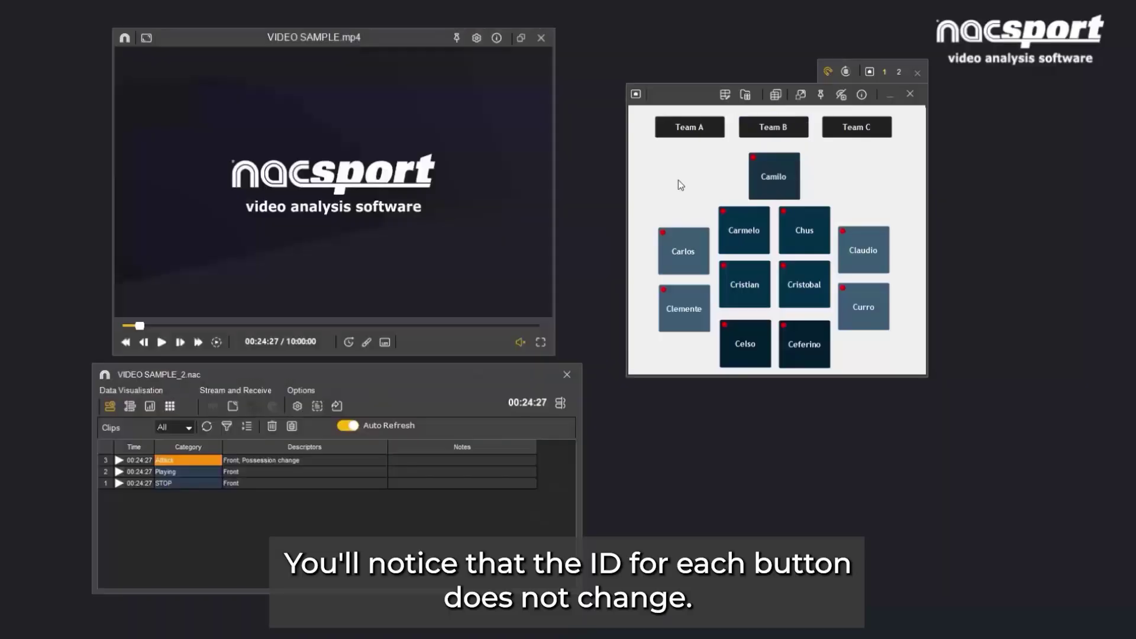
left_click(685, 131)
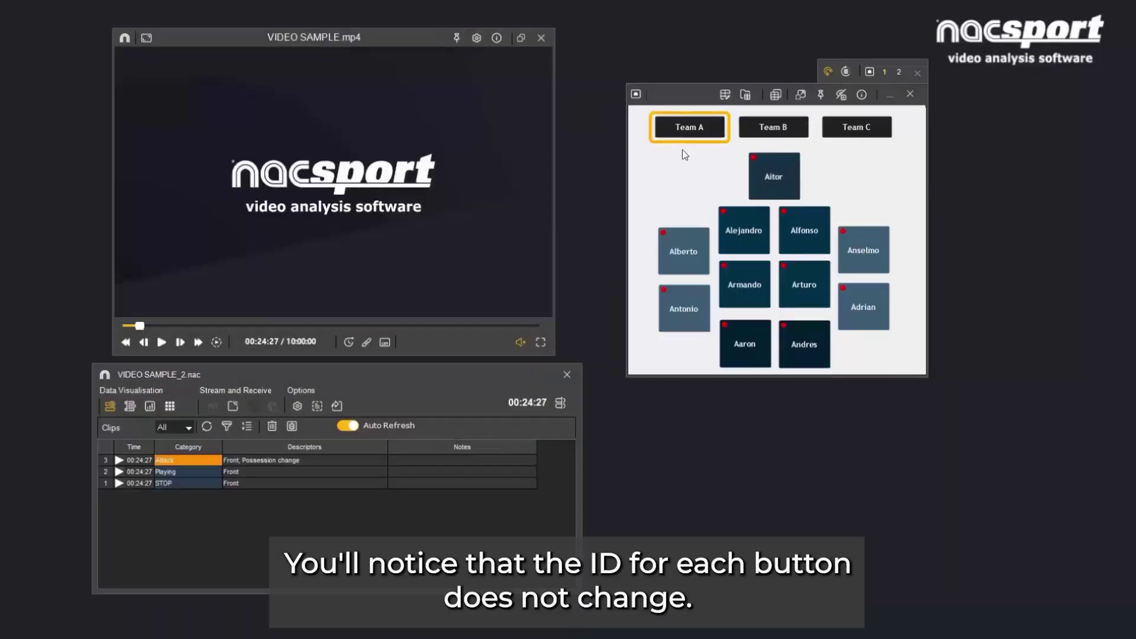
left_click(772, 130)
left_click(856, 126)
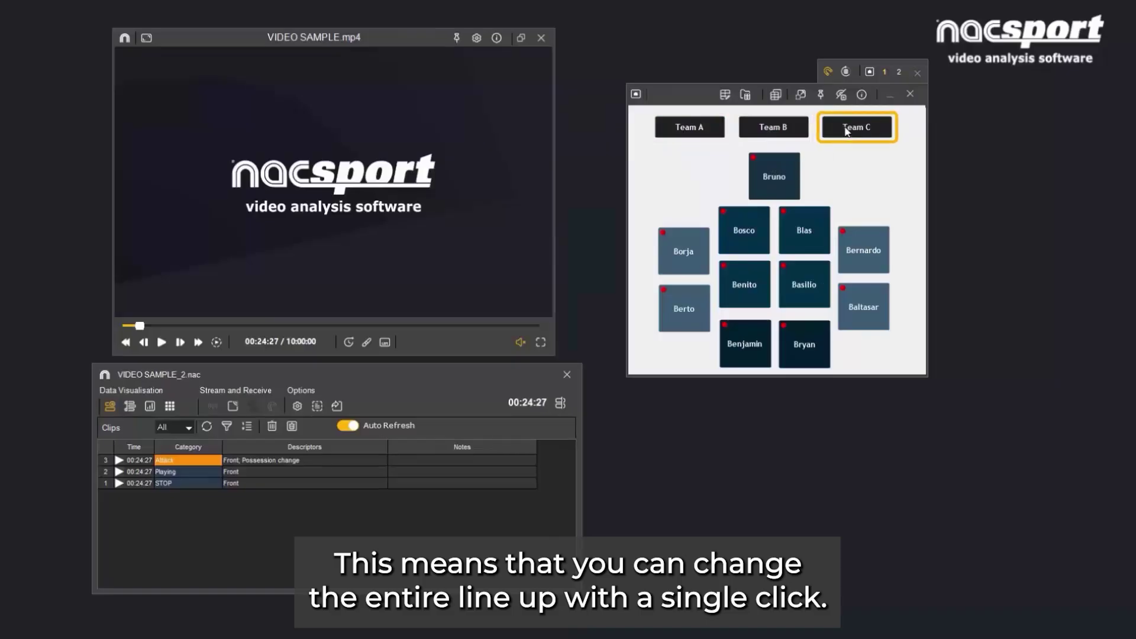
- Reopen the template editor, widen the tagging window and add a button named "Team D" beside Team C
left_click(725, 94)
left_click(891, 176)
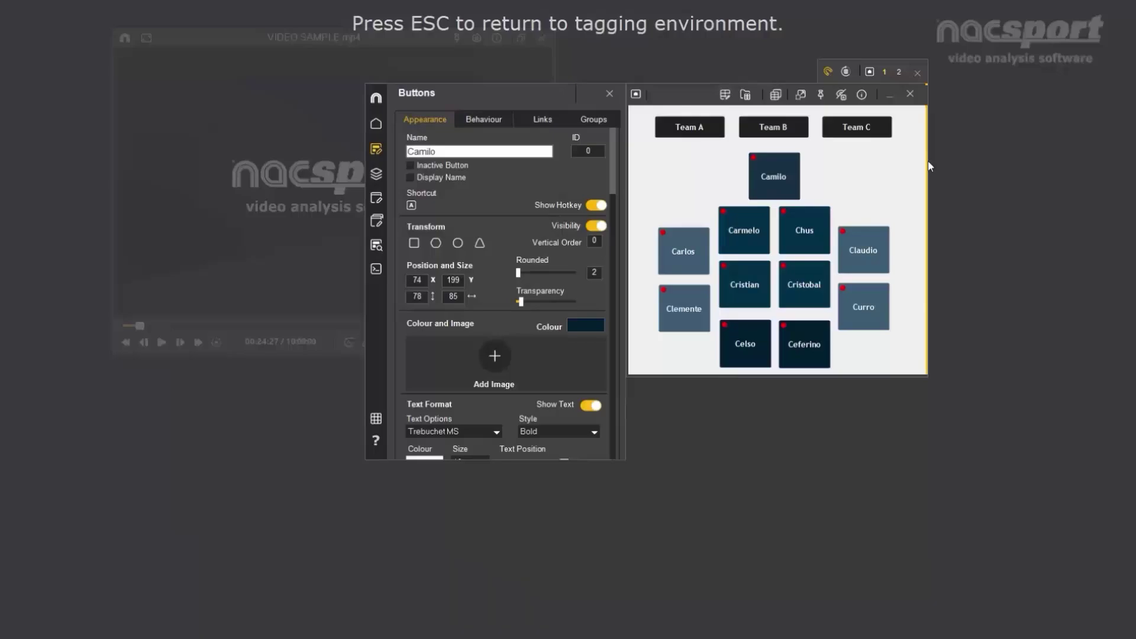
left_click_drag(929, 162, 994, 161)
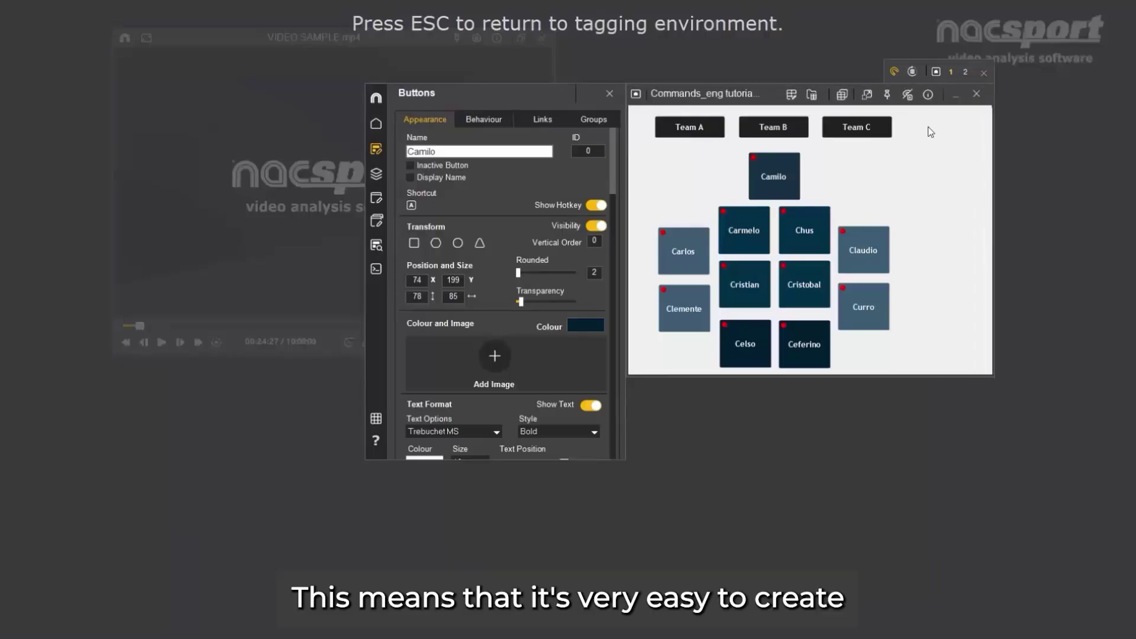
double_click(931, 132)
type("Team D")
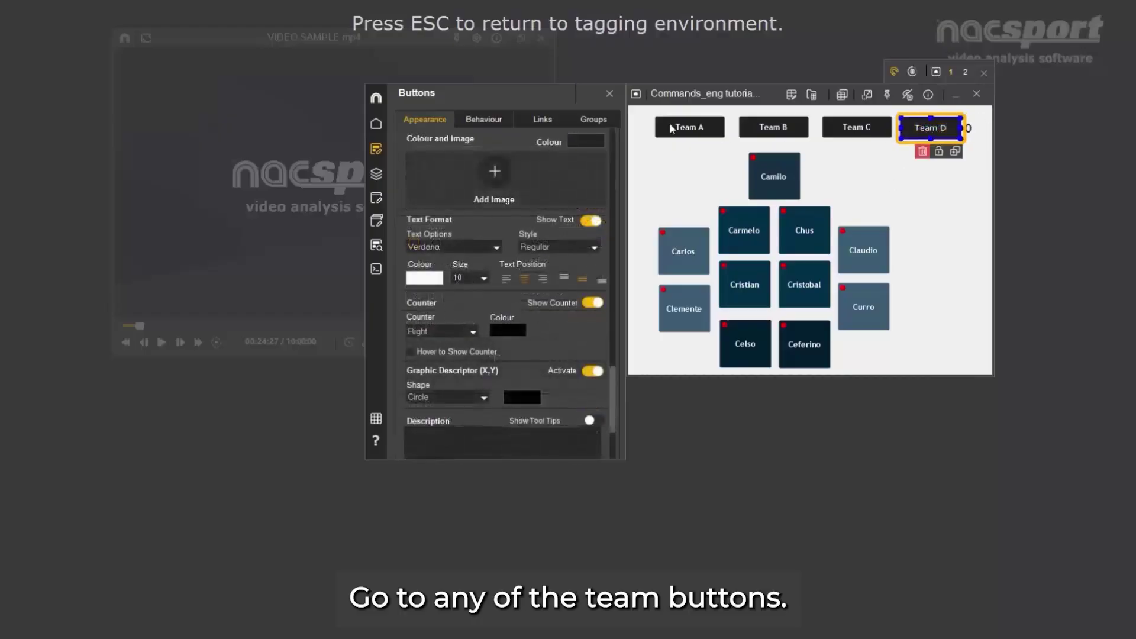
- Copy all the player rename commands from the Team A button and paste them into the Team D button's command list
left_click(671, 123)
left_click(376, 268)
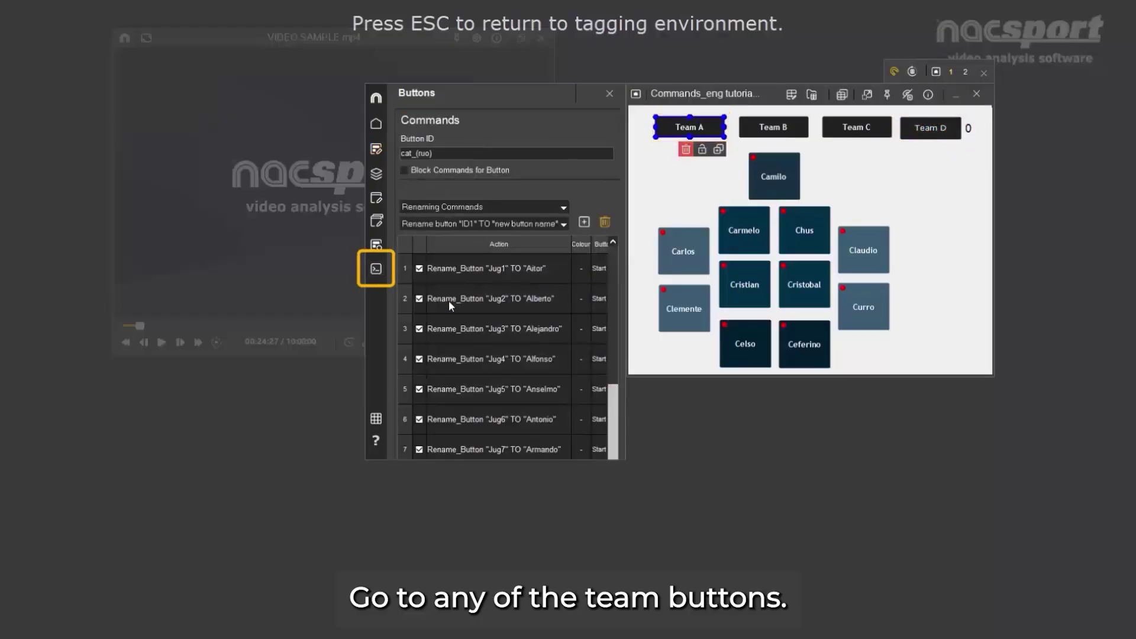
left_click(489, 275)
scroll(499, 369, "down", 2)
left_click(478, 450, "shift")
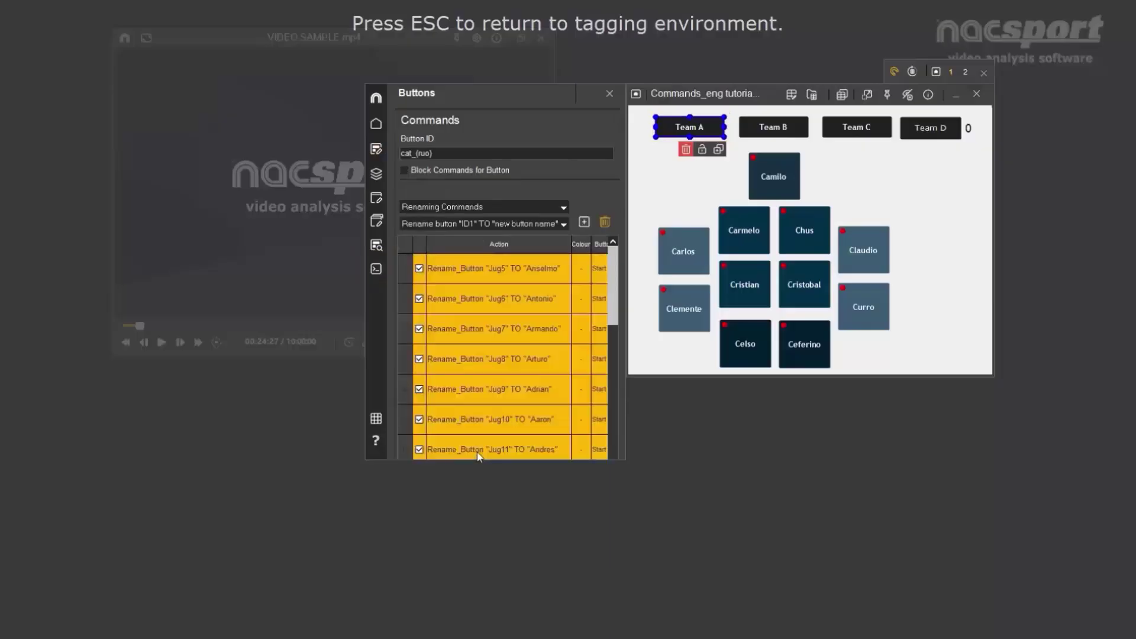
right_click(482, 379)
left_click(502, 388)
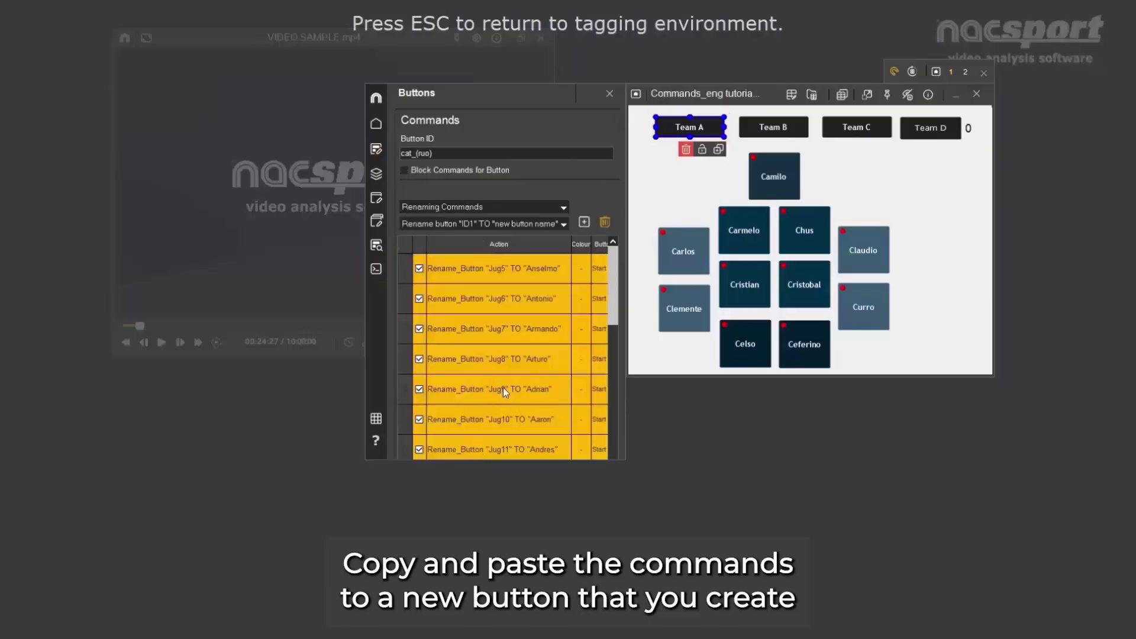
left_click(930, 130)
right_click(467, 281)
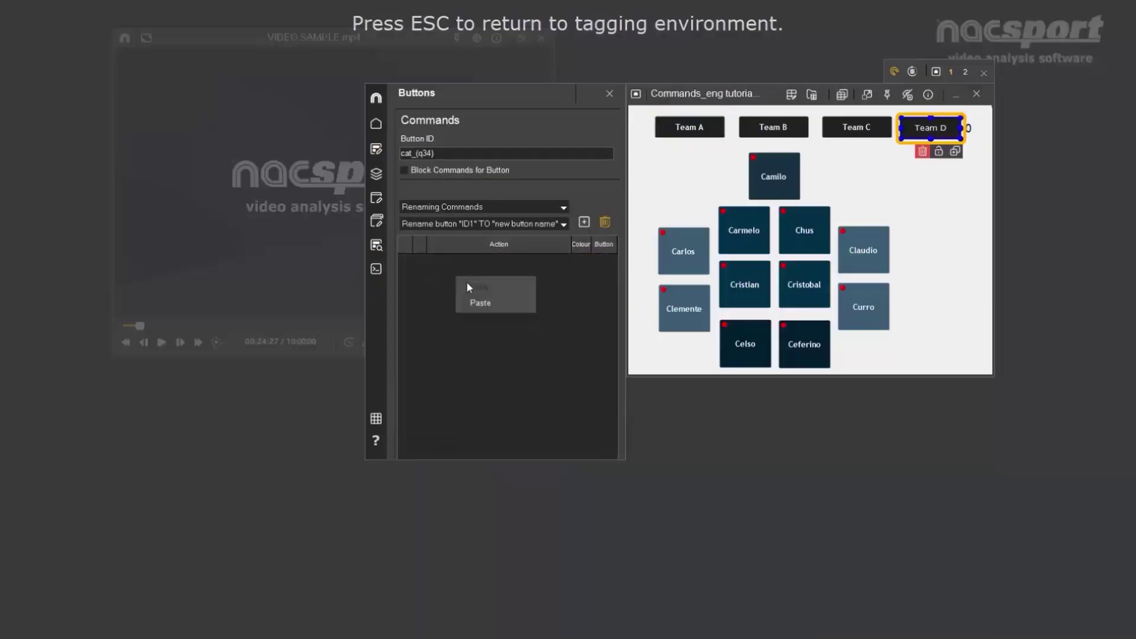
left_click(477, 300)
- Replace the player name in Team D's Jug1 rename command with a new first name, and open the Jug2 command for editing
left_click(538, 269)
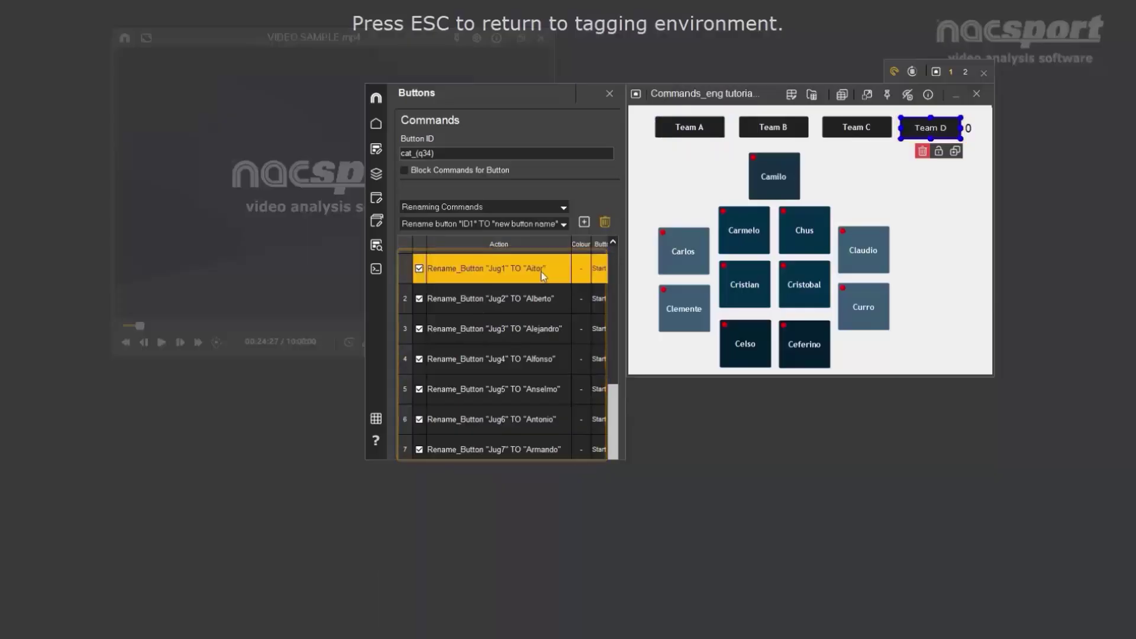
left_click(540, 270)
left_click(543, 270)
key("BackSpace")
key("BackSpace")
key("BackSpace")
key("BackSpace")
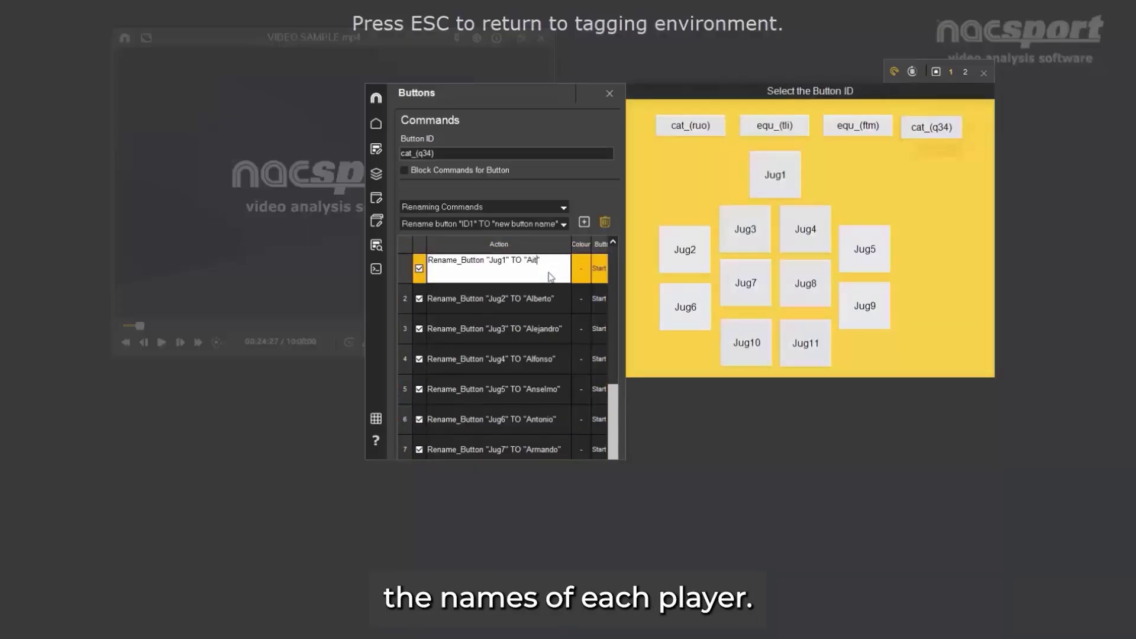
key("BackSpace")
type("Dni")
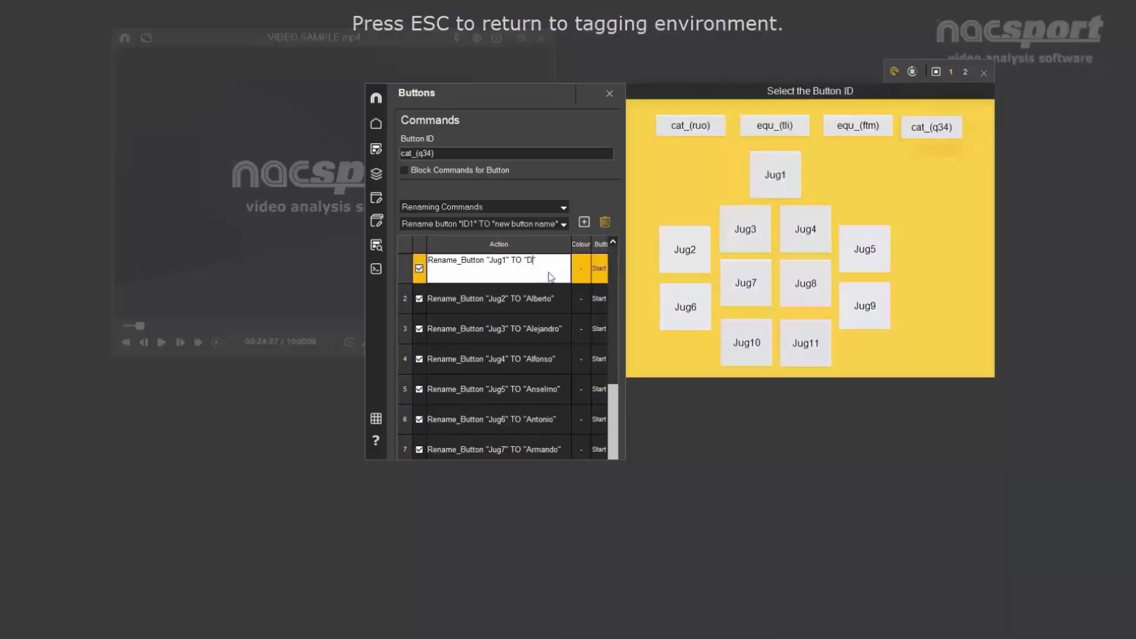
key("BackSpace")
key("BackSpace")
type("aniel")
left_click(552, 297)
left_click(551, 297)
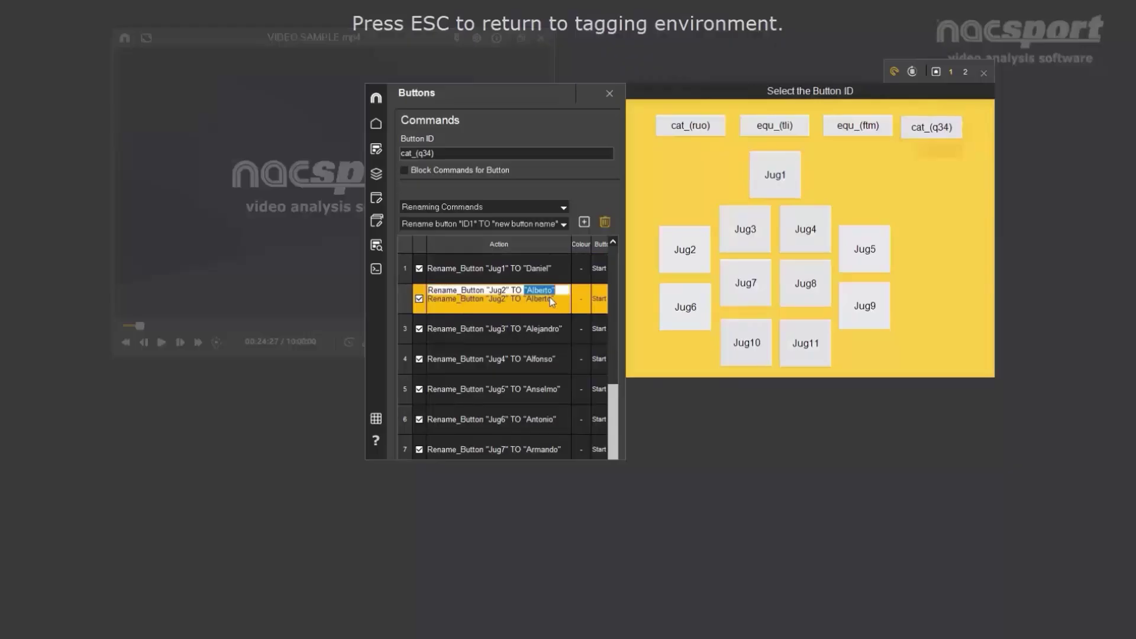
left_click(551, 297)
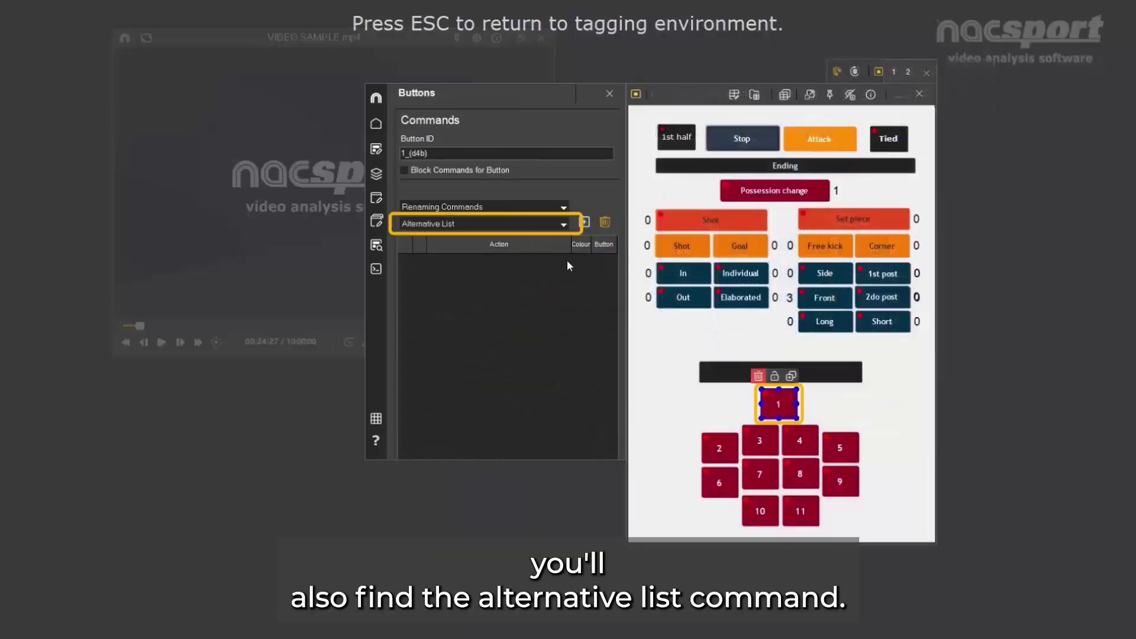
- Add the Alternative List renaming command to player button 1
left_click(565, 224)
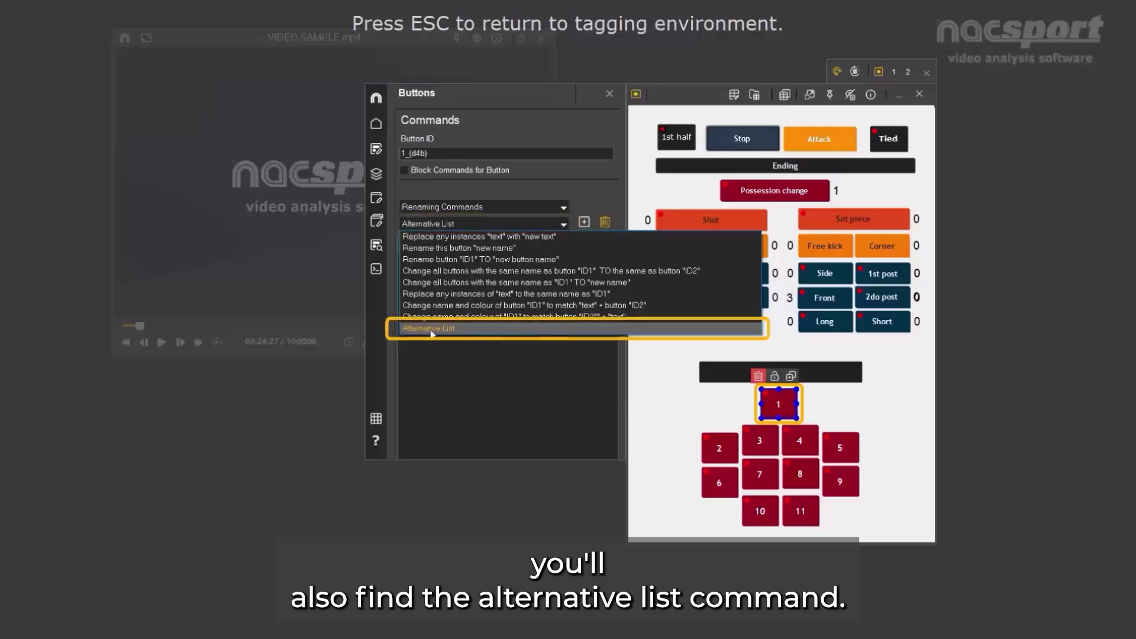
left_click(506, 330)
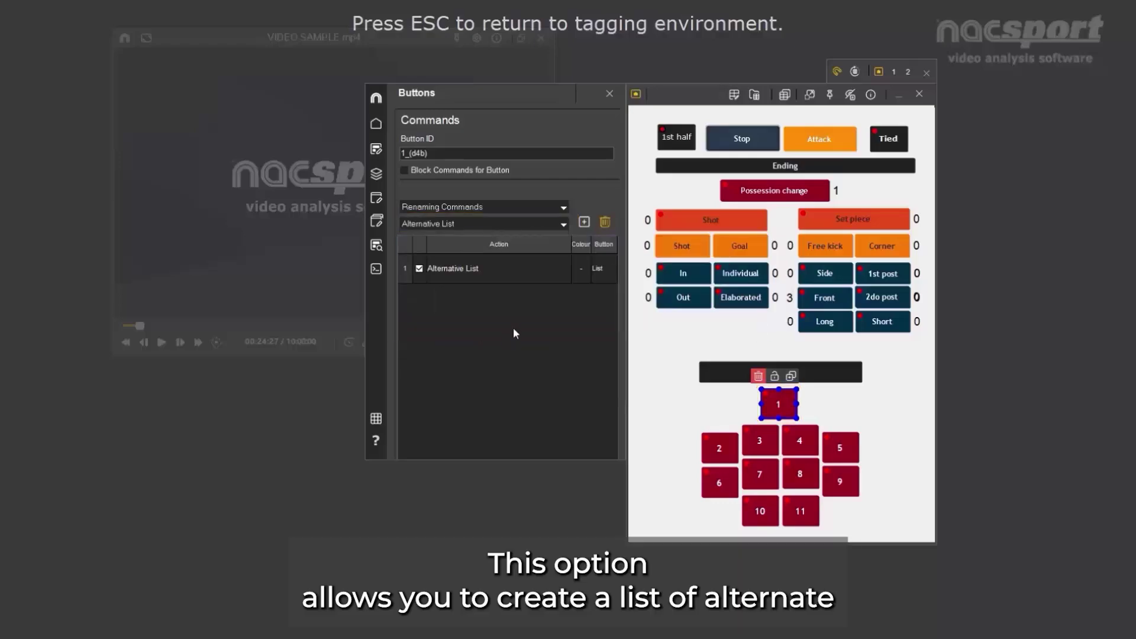
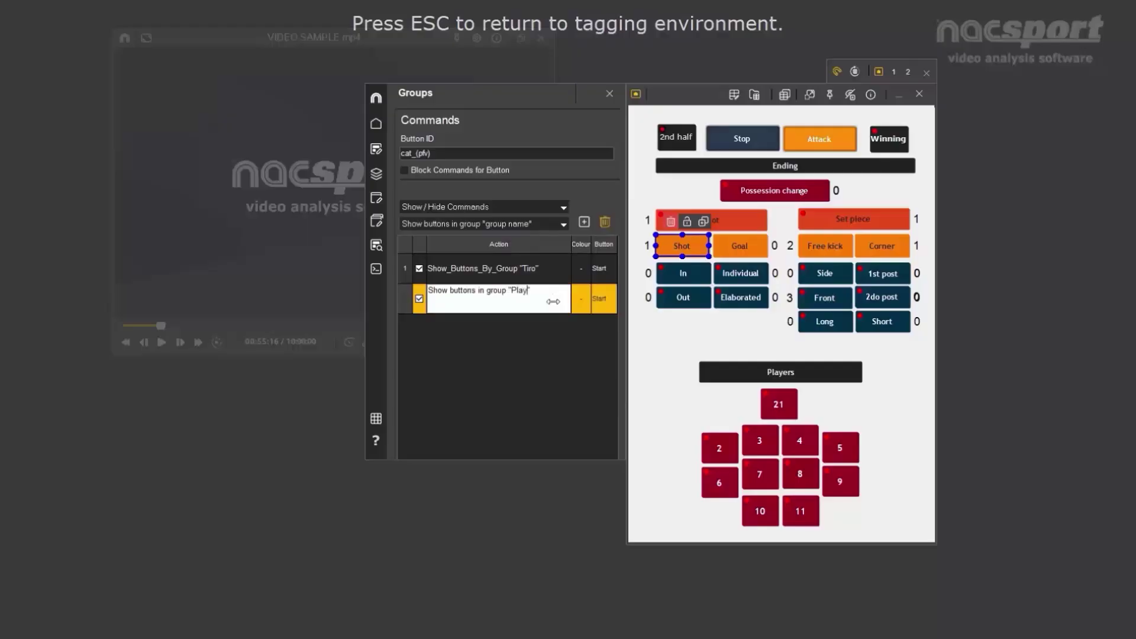
- Complete the lower Shot button's second command as Show buttons in group "Players" and return to the tagging environment
type("ers\"")
key("Return")
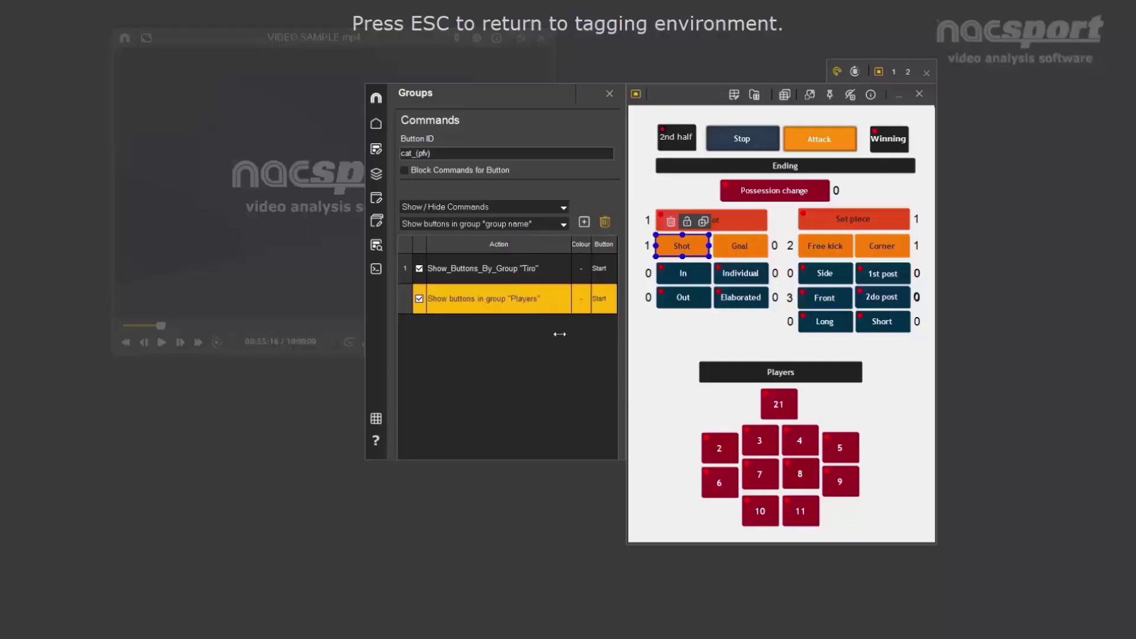
key("Escape")
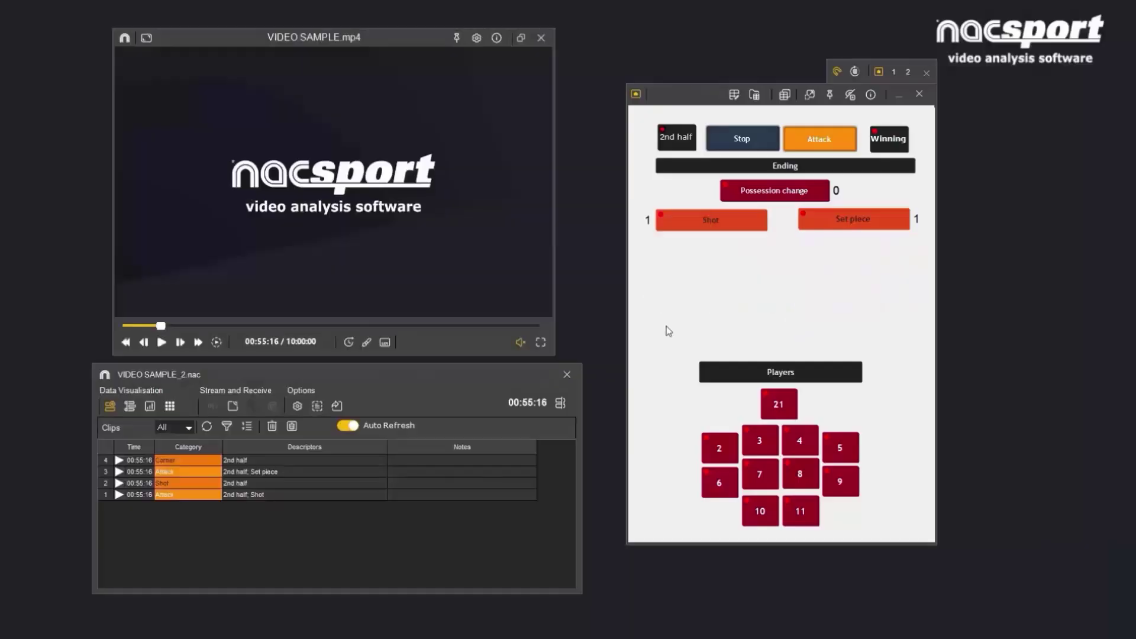
- Test the show/hide commands by triggering Players, the Shot descriptor, the Shot category and player 3 in the tagging window
left_click(802, 379)
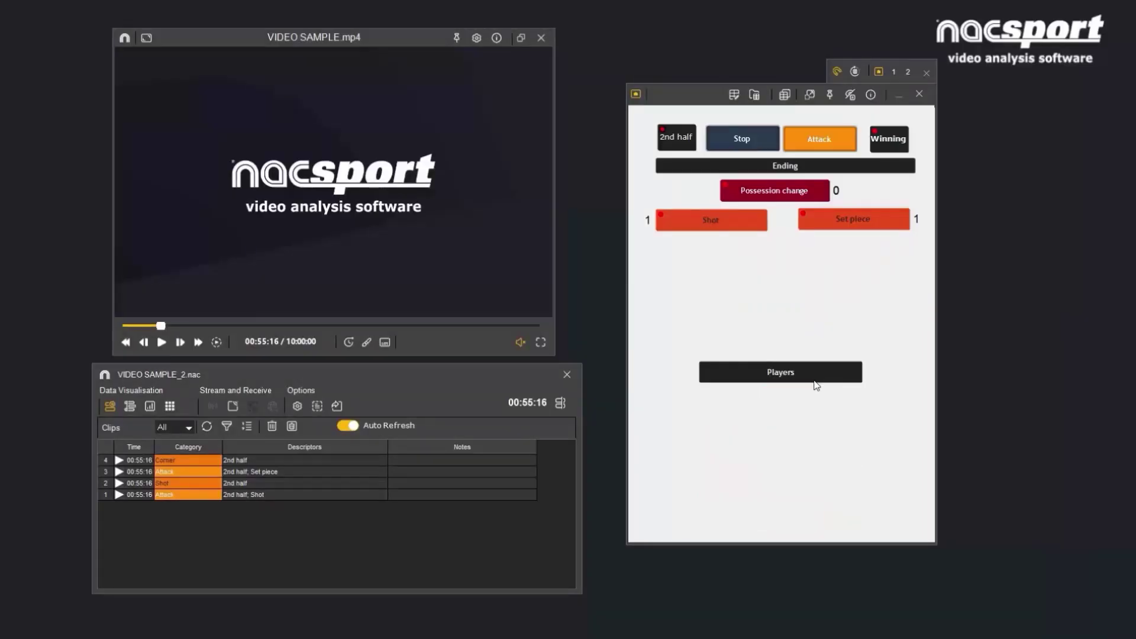
left_click(730, 226)
left_click(670, 253)
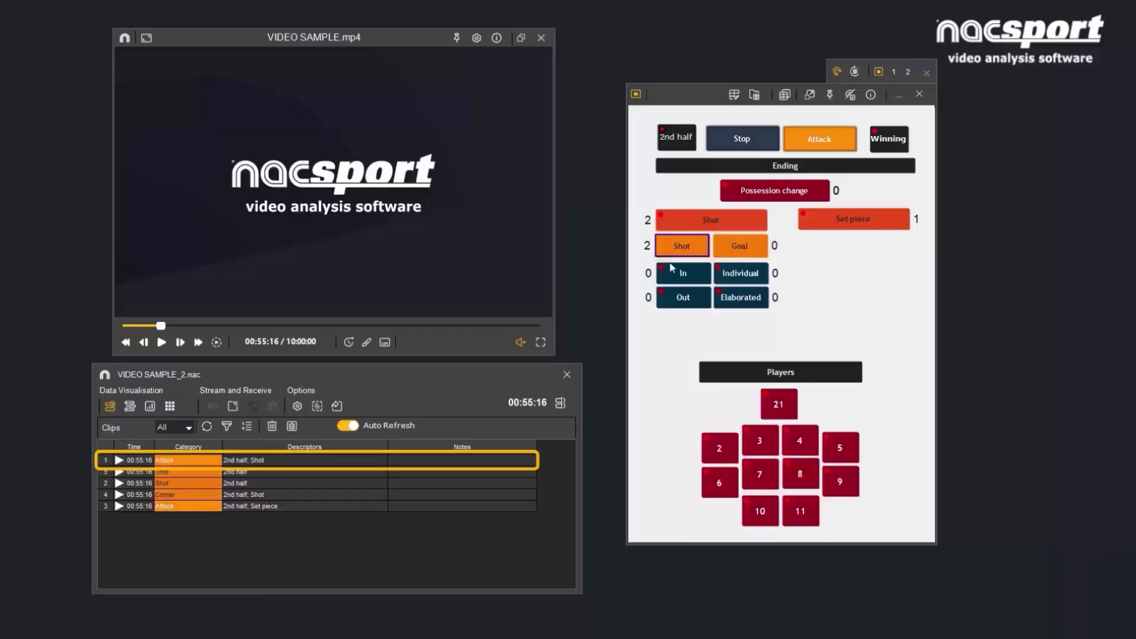
left_click(760, 440)
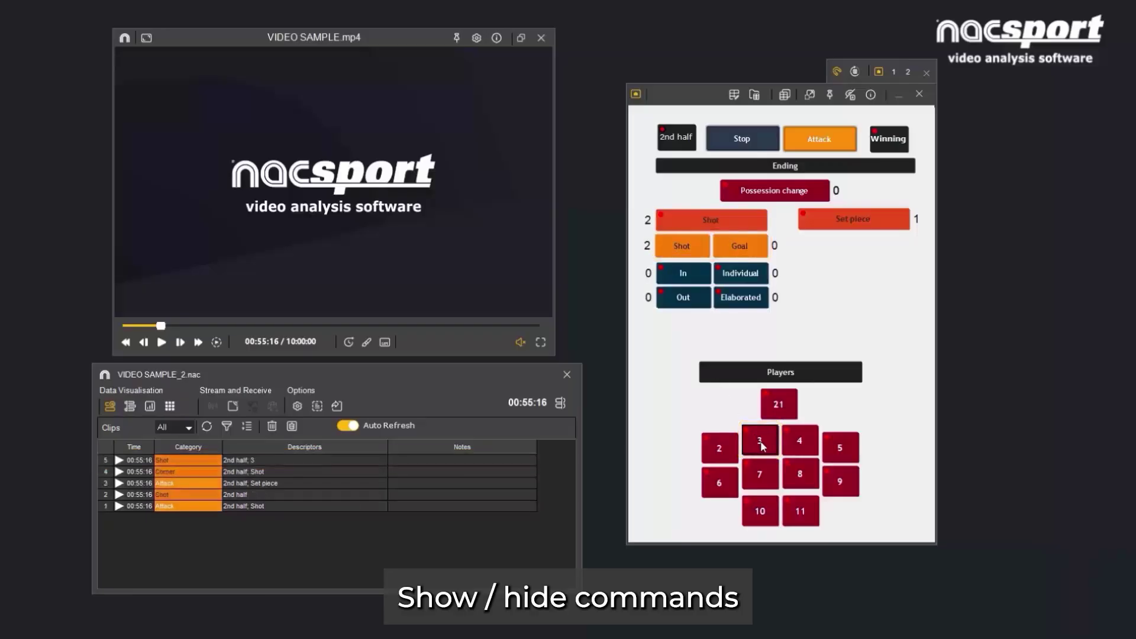
- Reopen the template editor, examine the show/hide commands on the Attack and Free kick buttons, and return to the tagging environment
left_click(733, 95)
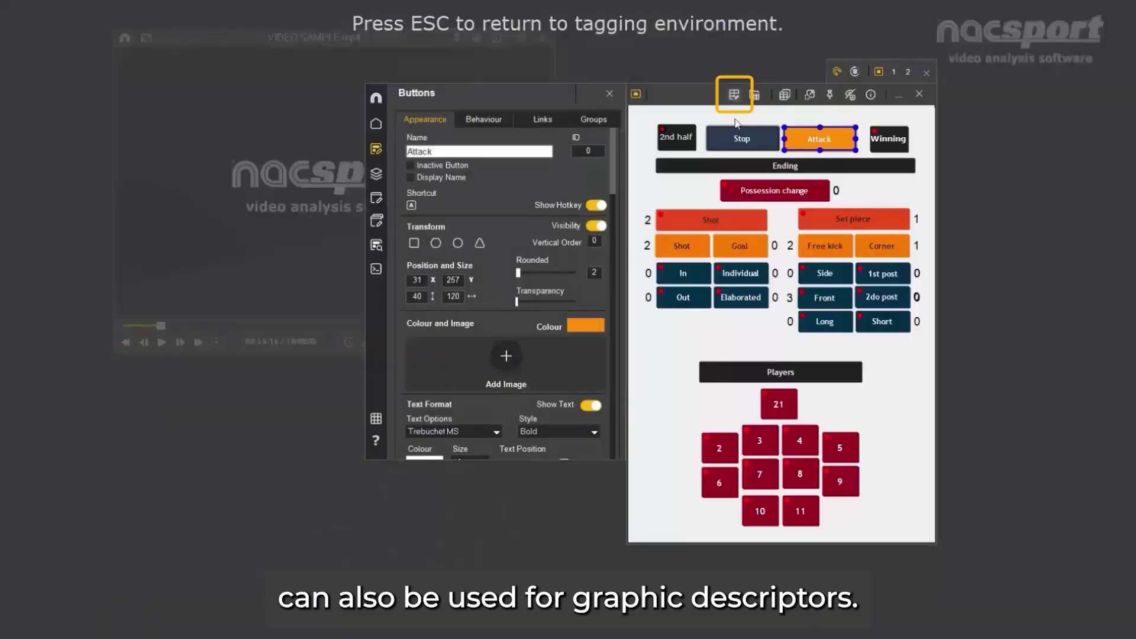
left_click(376, 269)
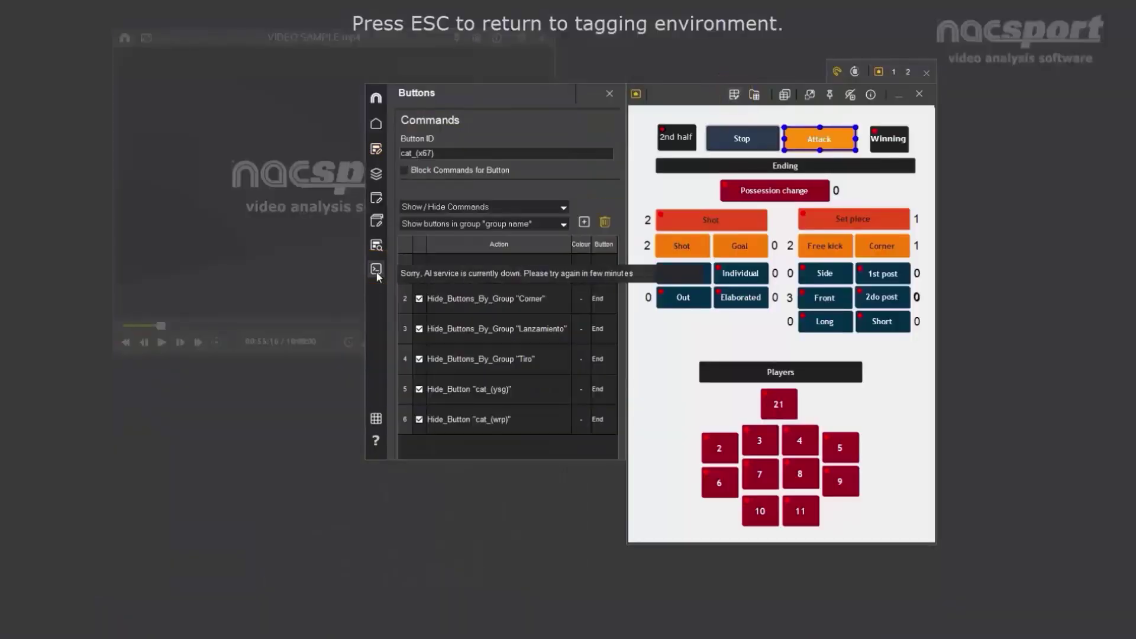
left_click(831, 245)
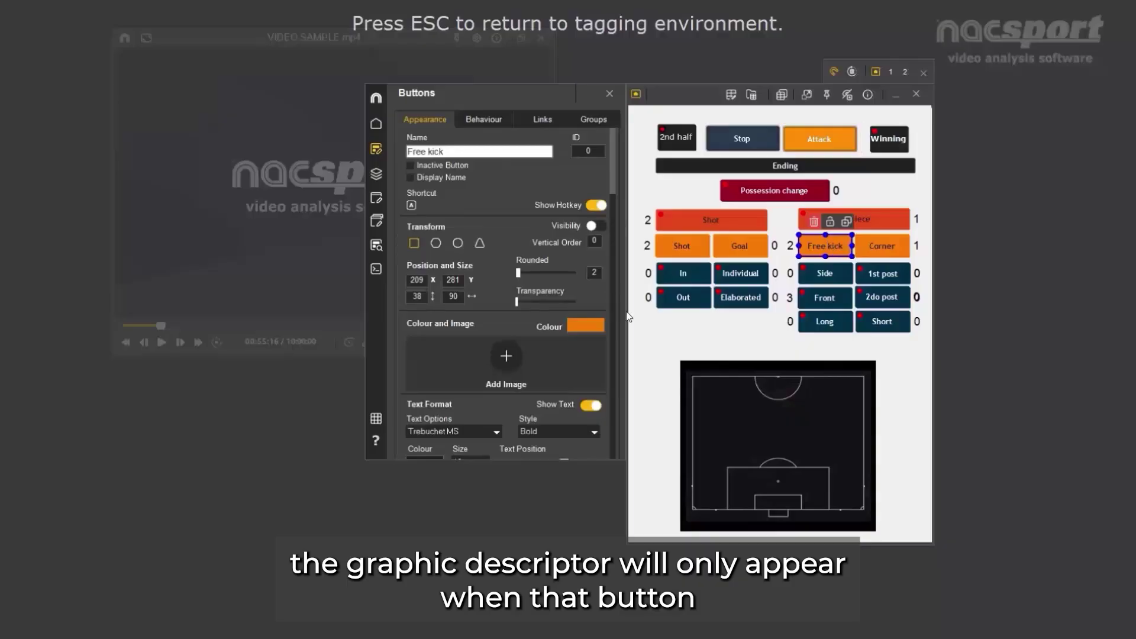
left_click(376, 269)
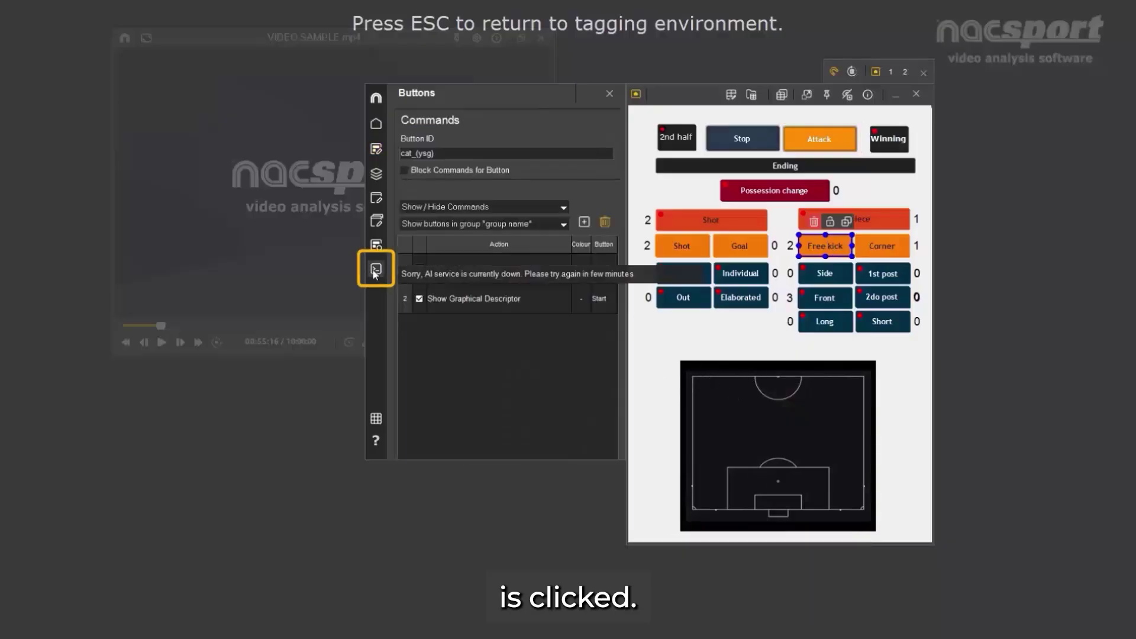
left_click(563, 224)
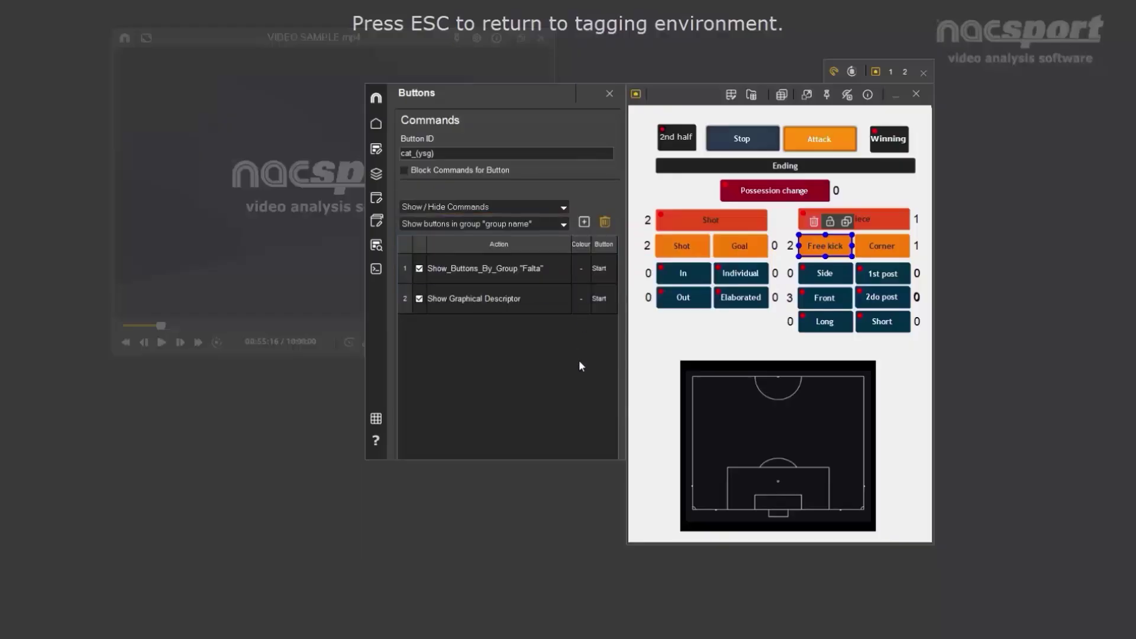
left_click(656, 356)
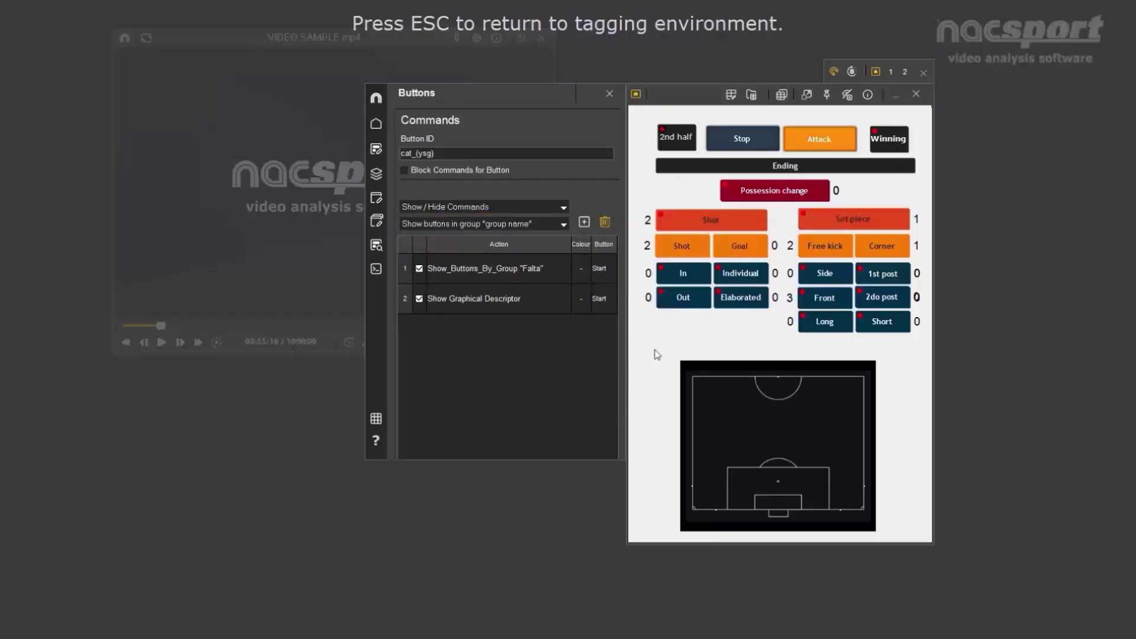
left_click(609, 94)
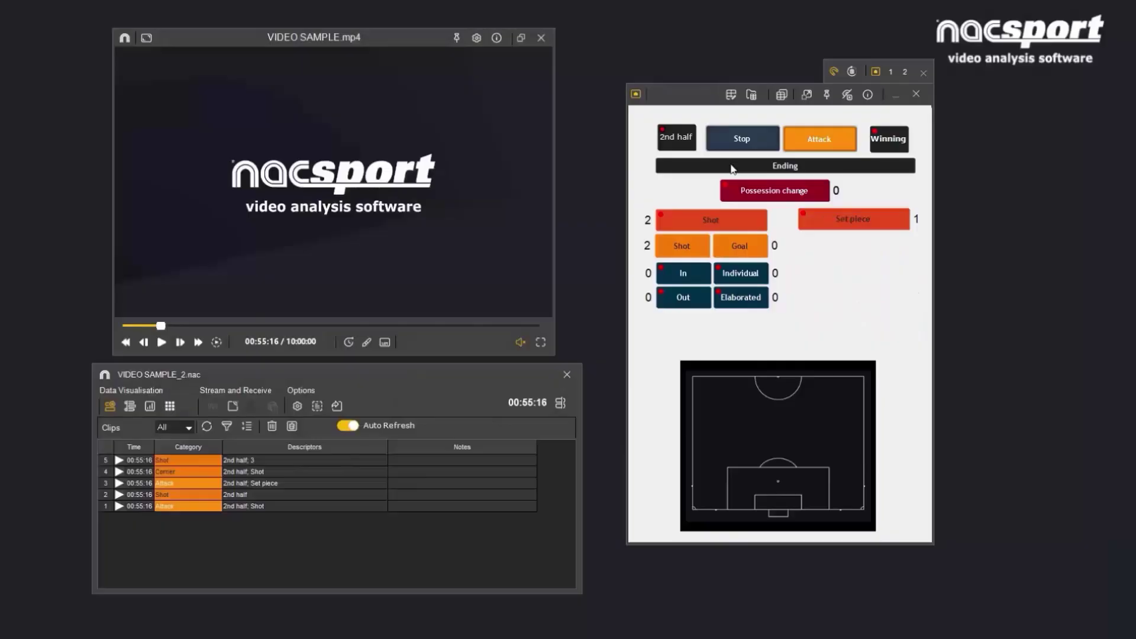
- Test the graphic descriptor's display by tagging a complete Attack, its Set piece descriptor and a Free kick
left_click(836, 146)
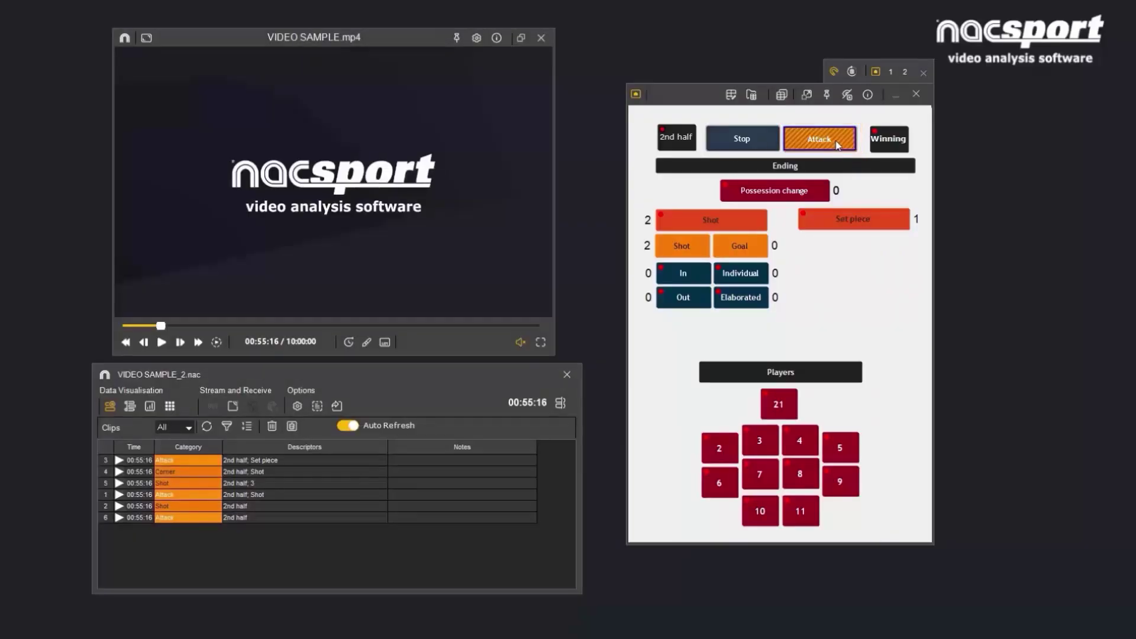
left_click(837, 146)
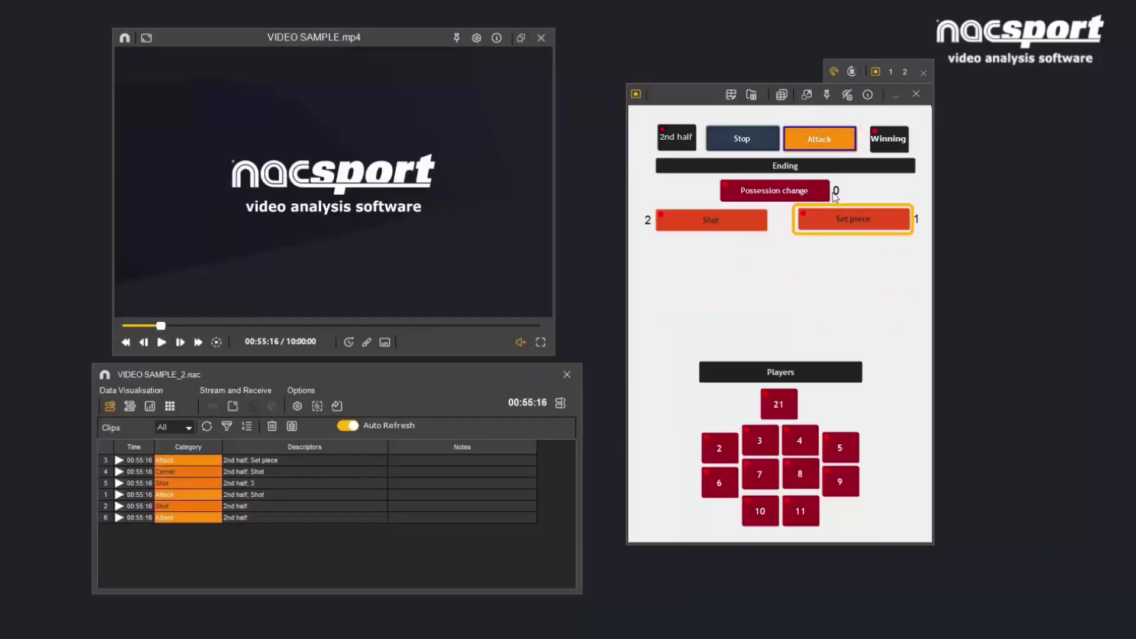
left_click(838, 220)
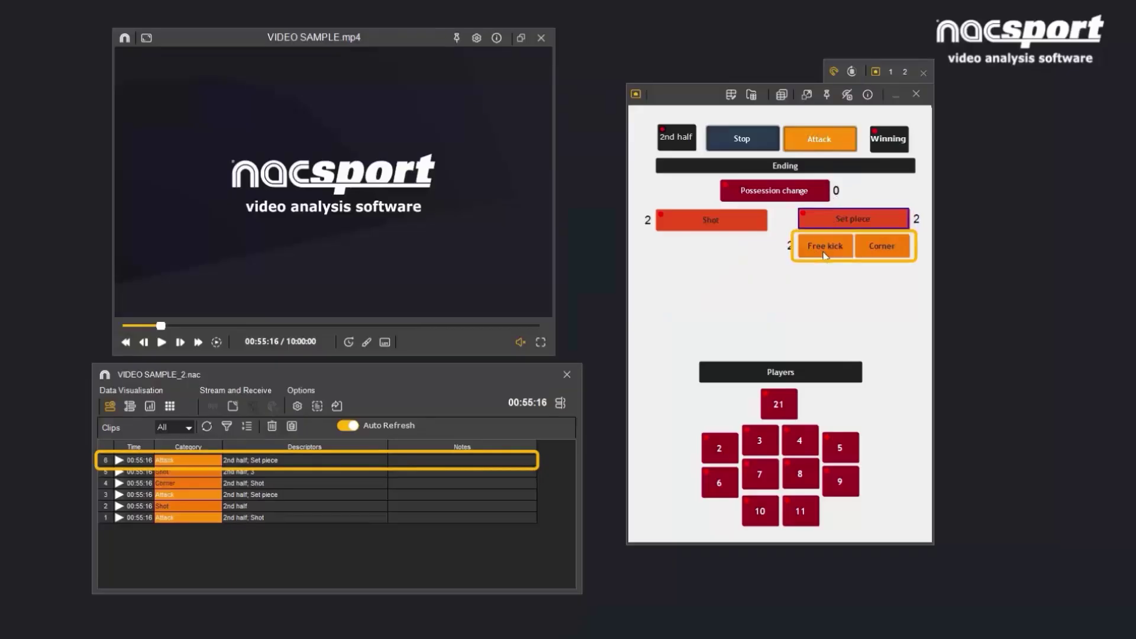
left_click(824, 248)
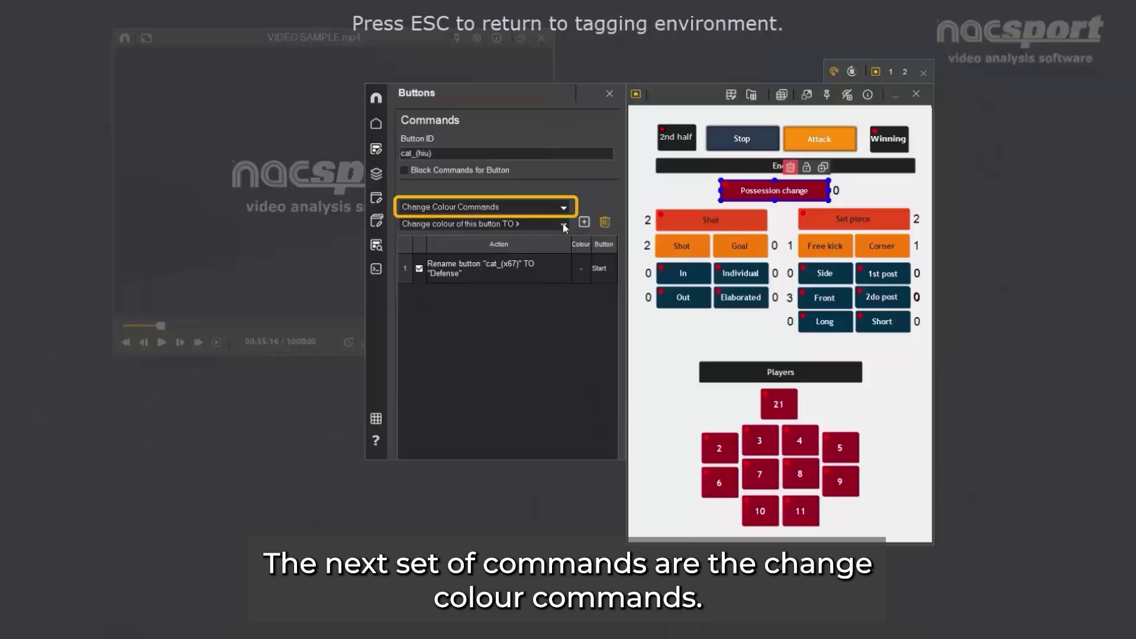
- Add a Change colour of button command to the Possession change button, targeting the Attack button cat_(x67)
left_click(563, 209)
left_click(563, 242)
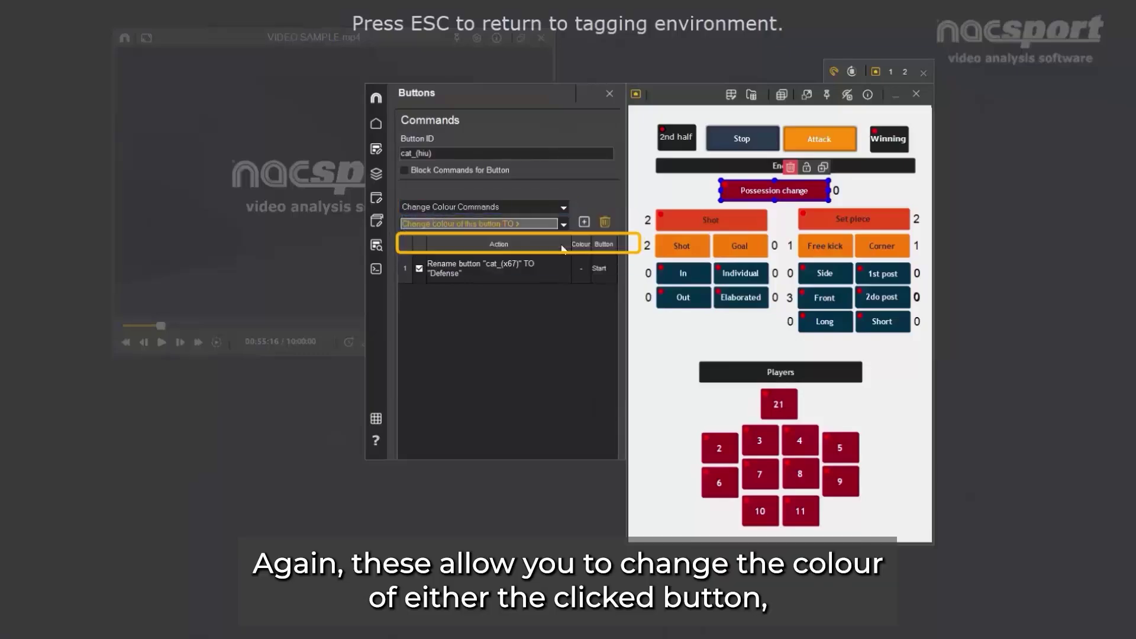
left_click(562, 225)
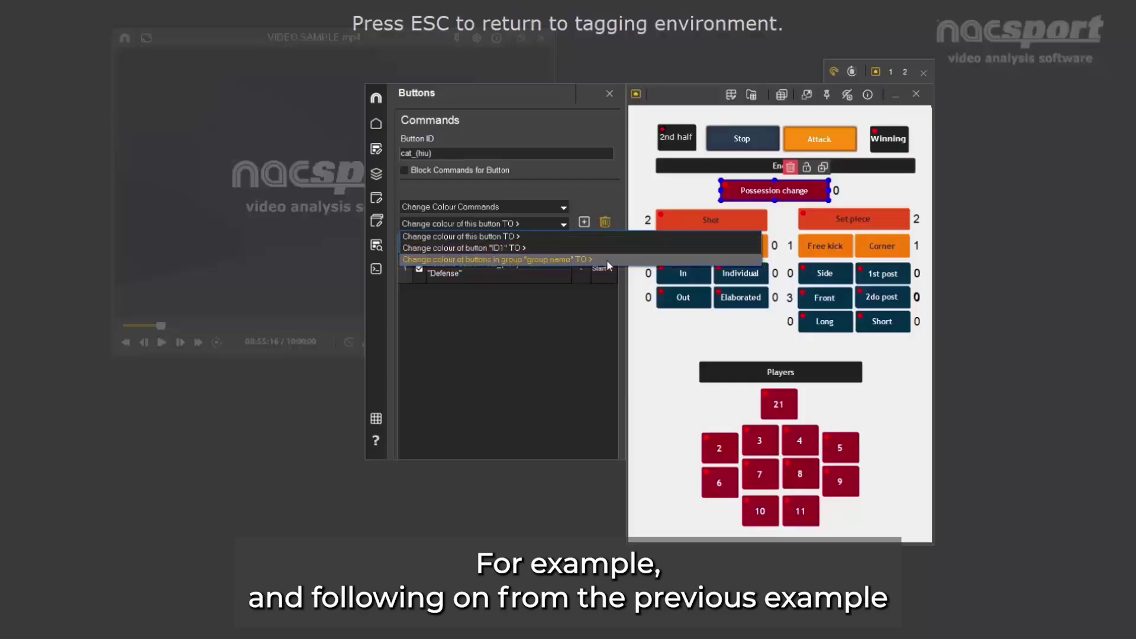
left_click(666, 189)
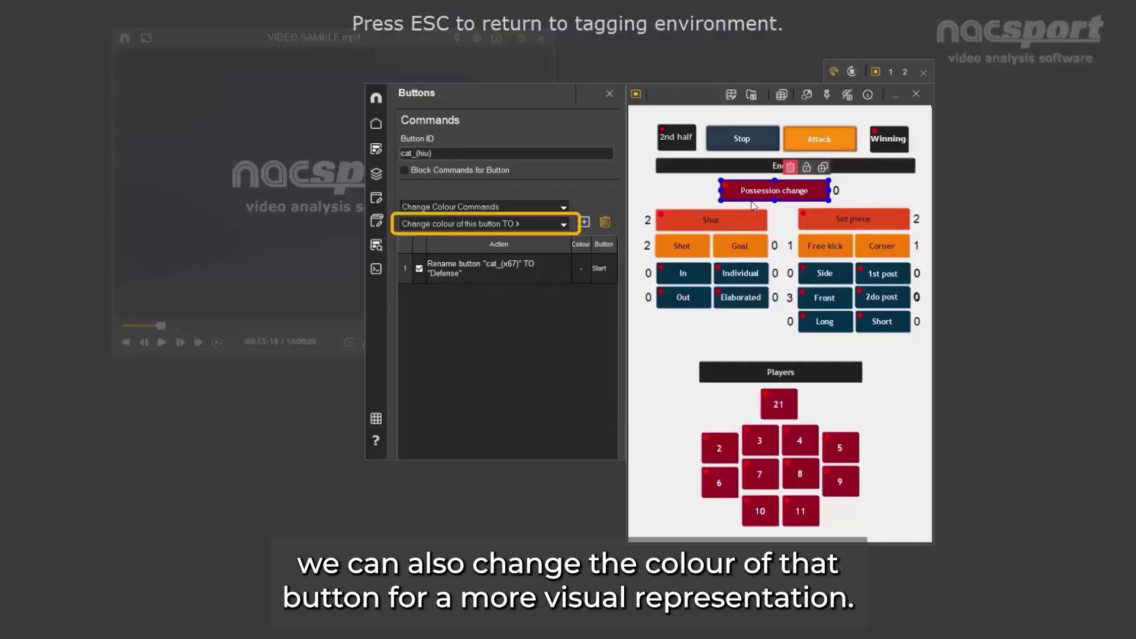
left_click(562, 223)
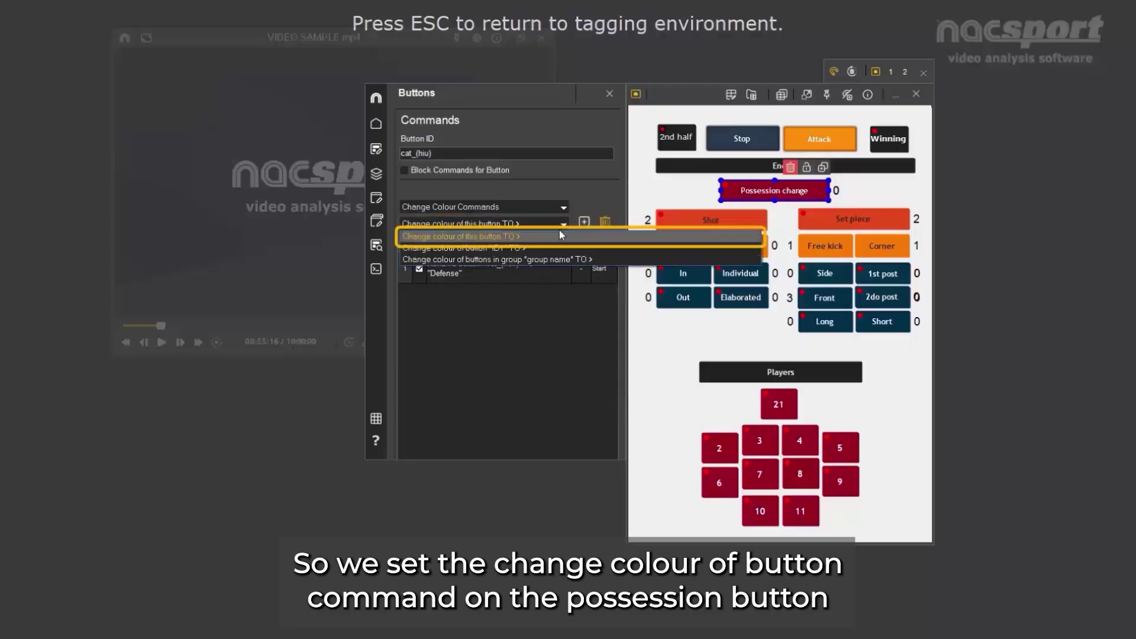
left_click(559, 230)
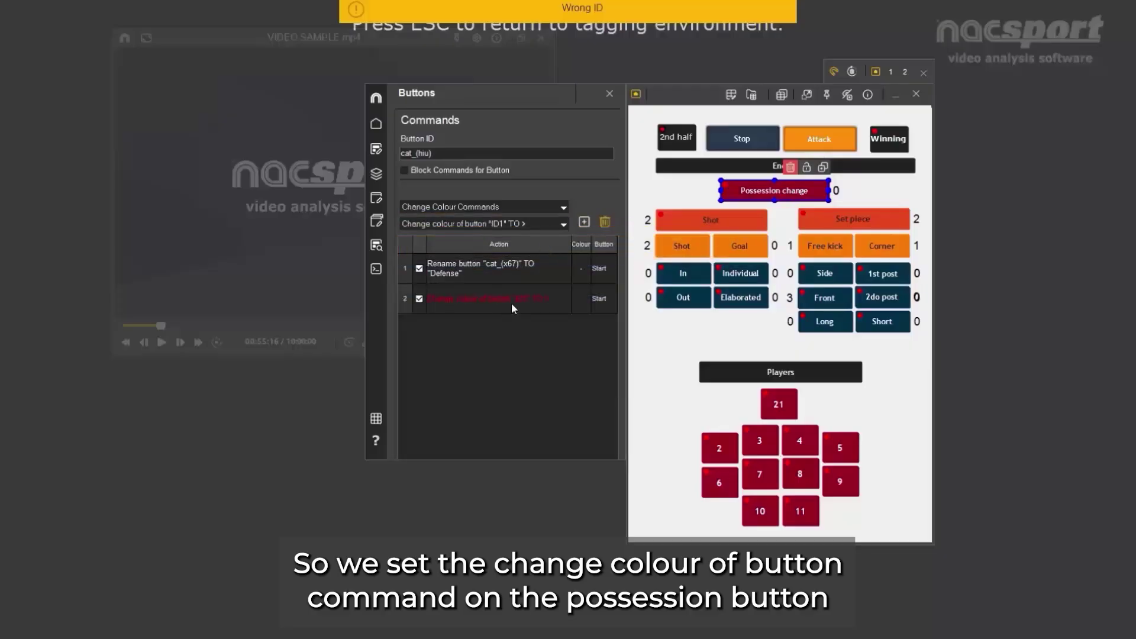
left_click(511, 303)
left_click(520, 304)
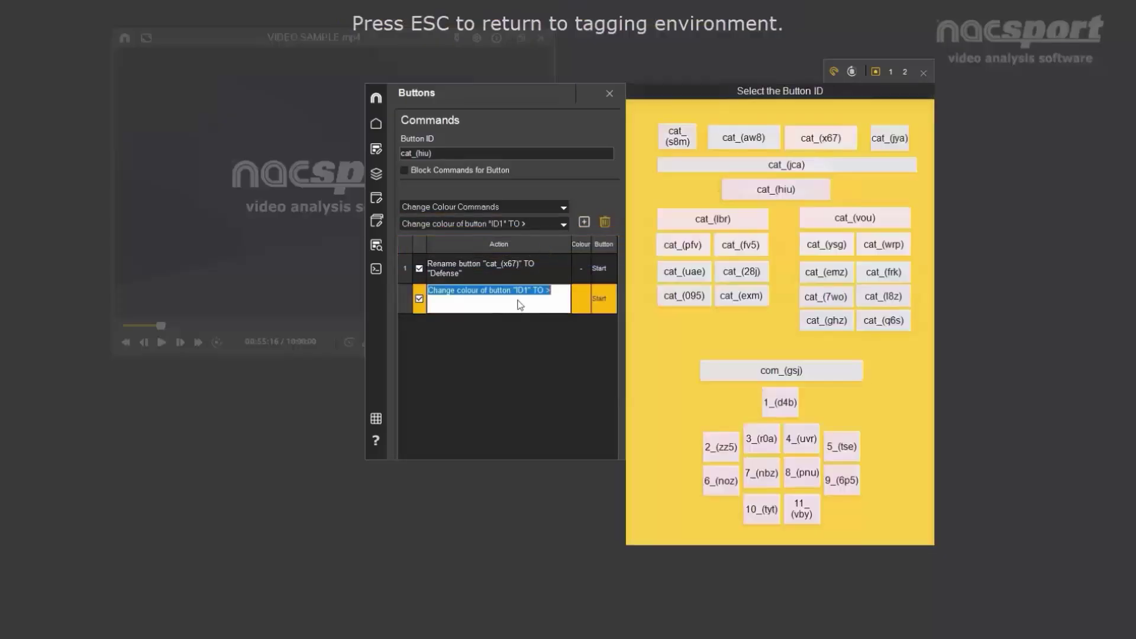
left_click(794, 146)
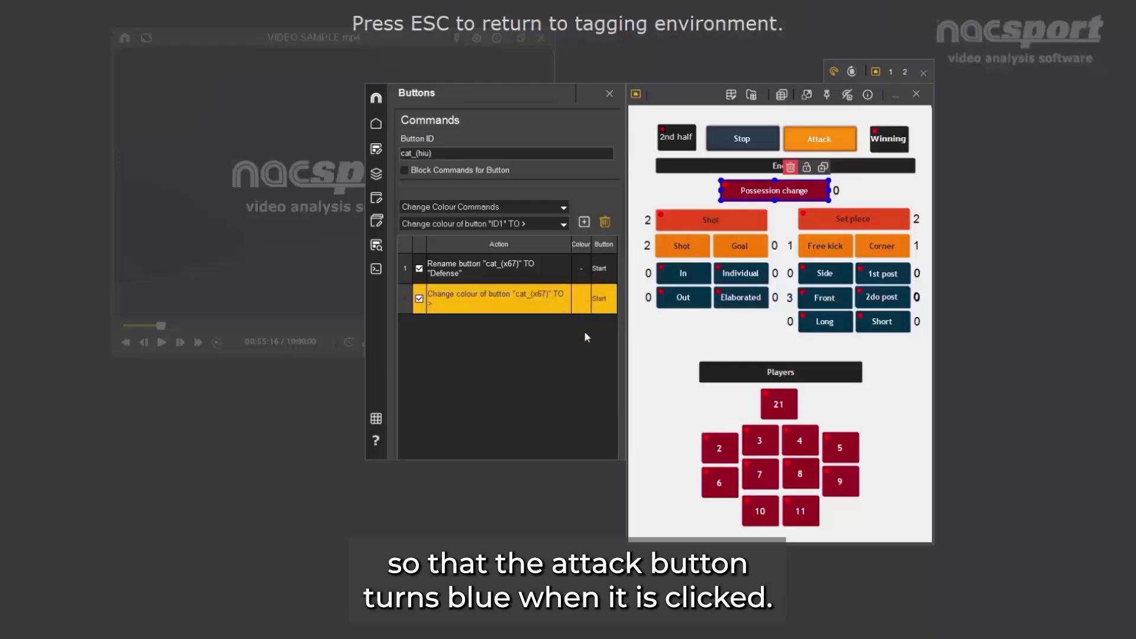
- Set the change colour command's colour to light blue and test it by tagging Possession change in the tagging environment
left_click(582, 301)
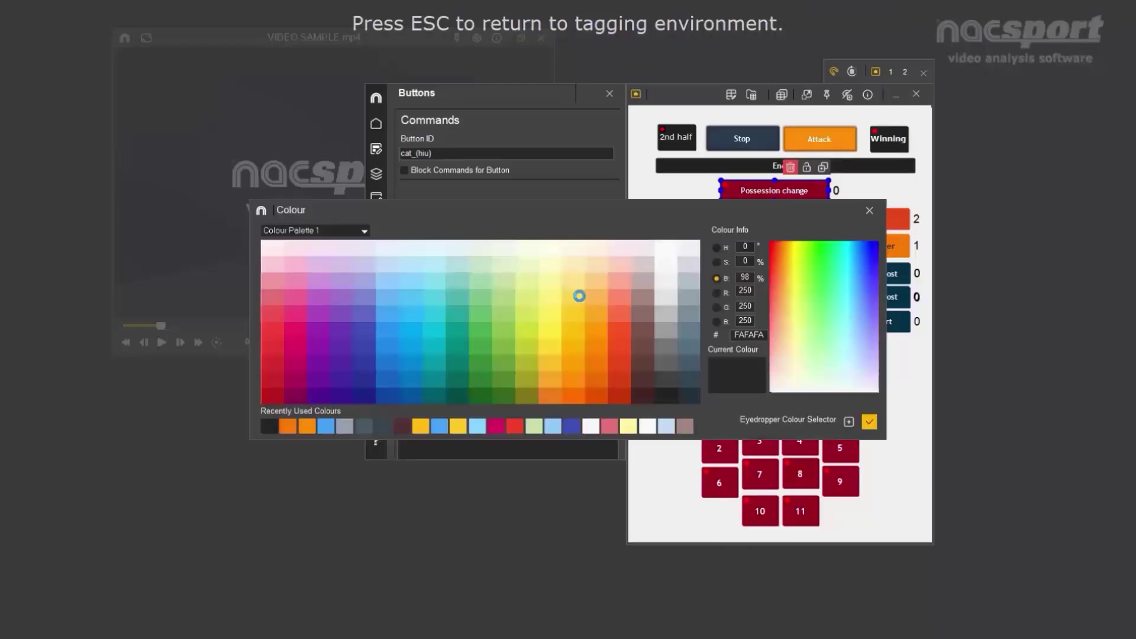
left_click(389, 329)
left_click(868, 421)
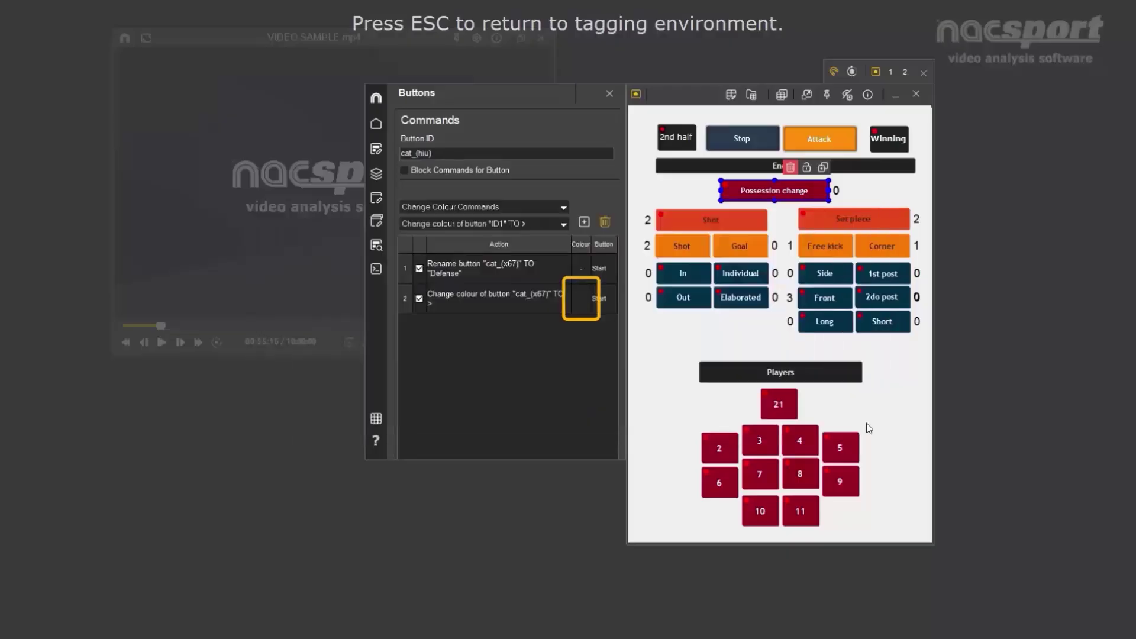
left_click(609, 94)
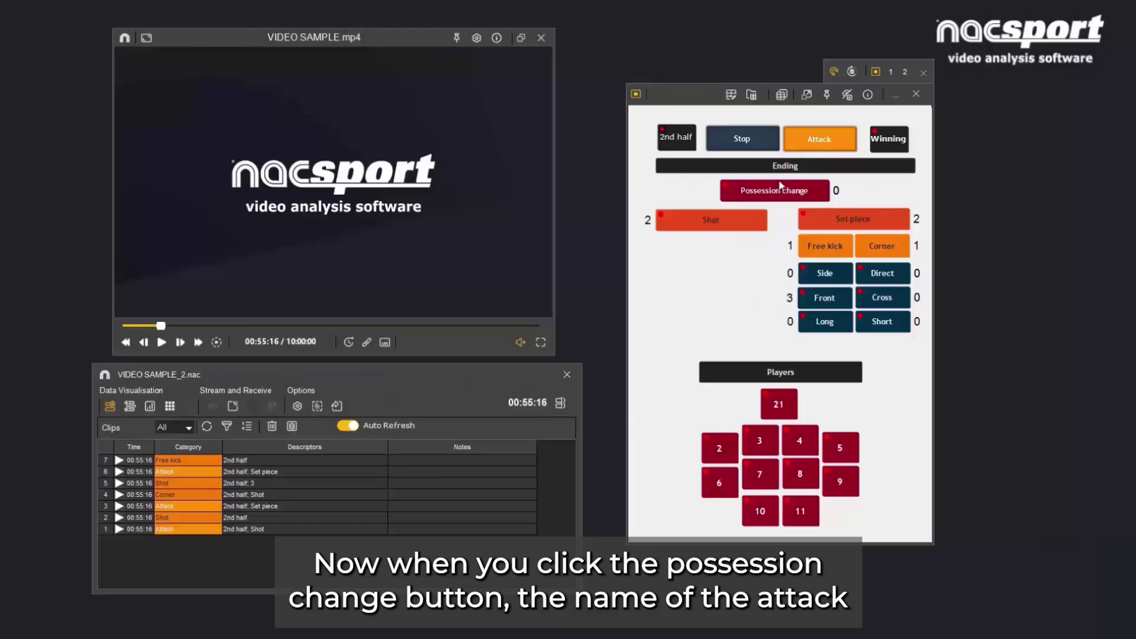
left_click(787, 192)
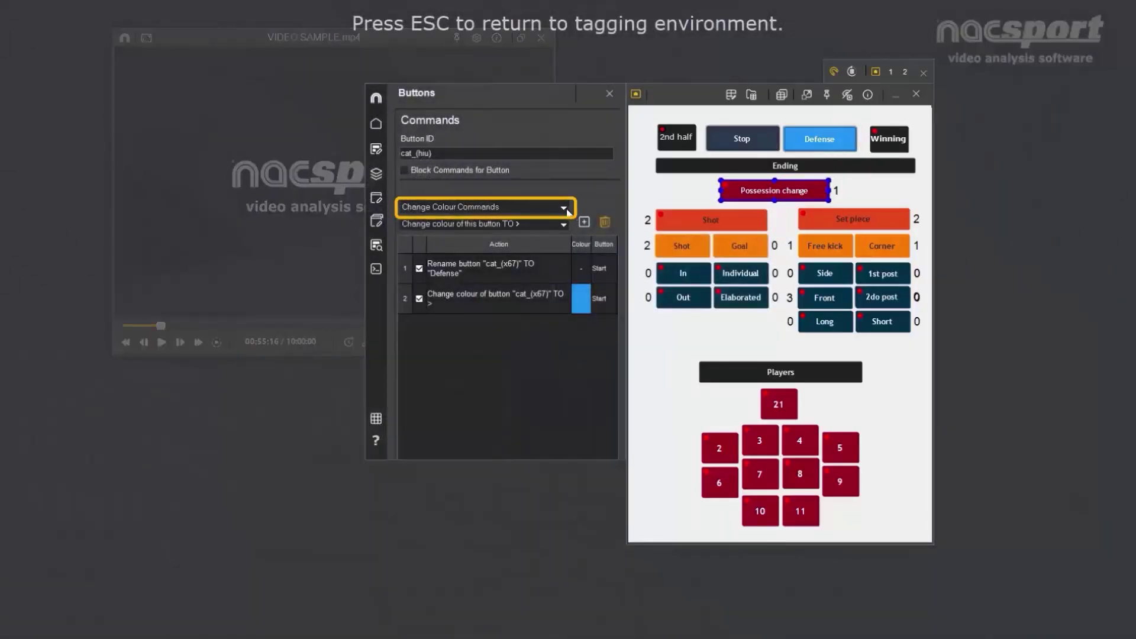
- Examine the starting commands available for the Possession change button and return to the tagging environment
left_click(568, 208)
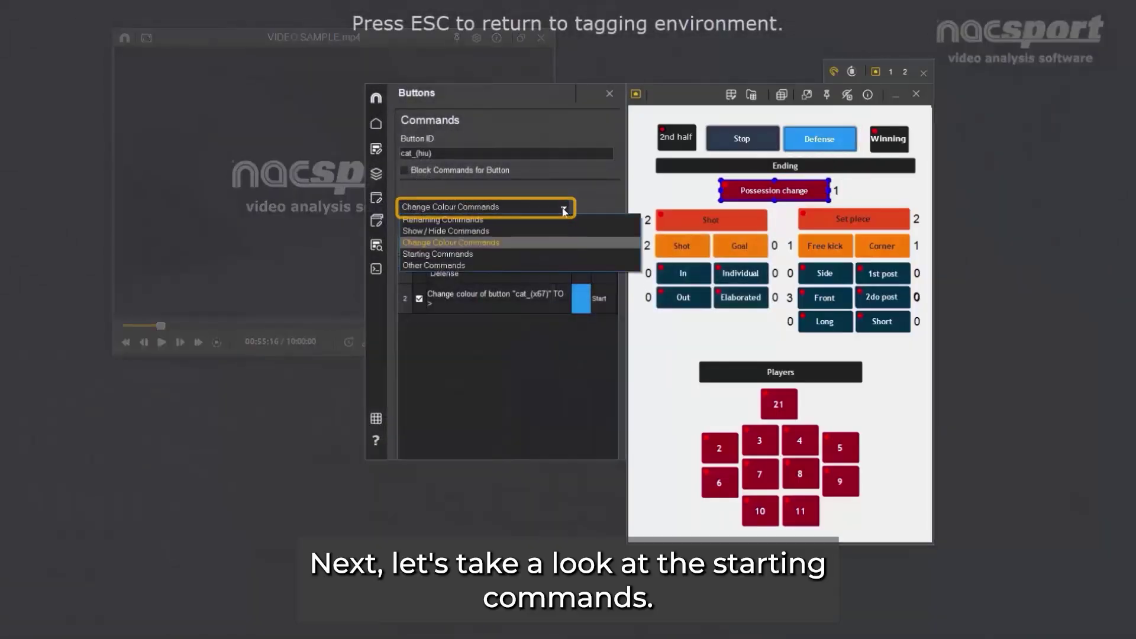
left_click(484, 253)
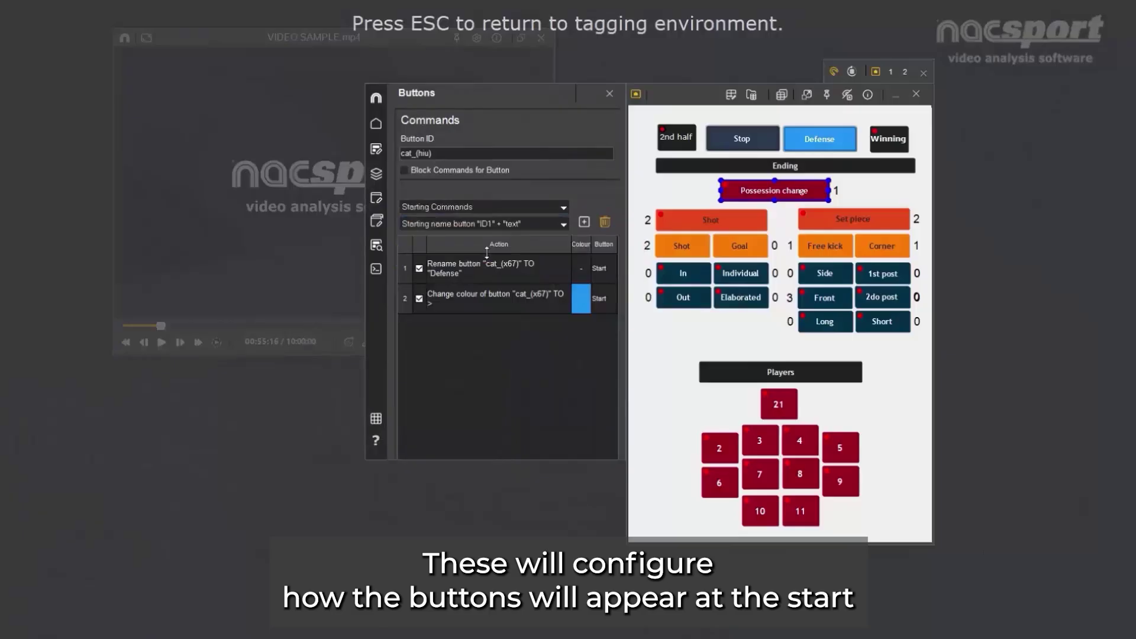
left_click(563, 229)
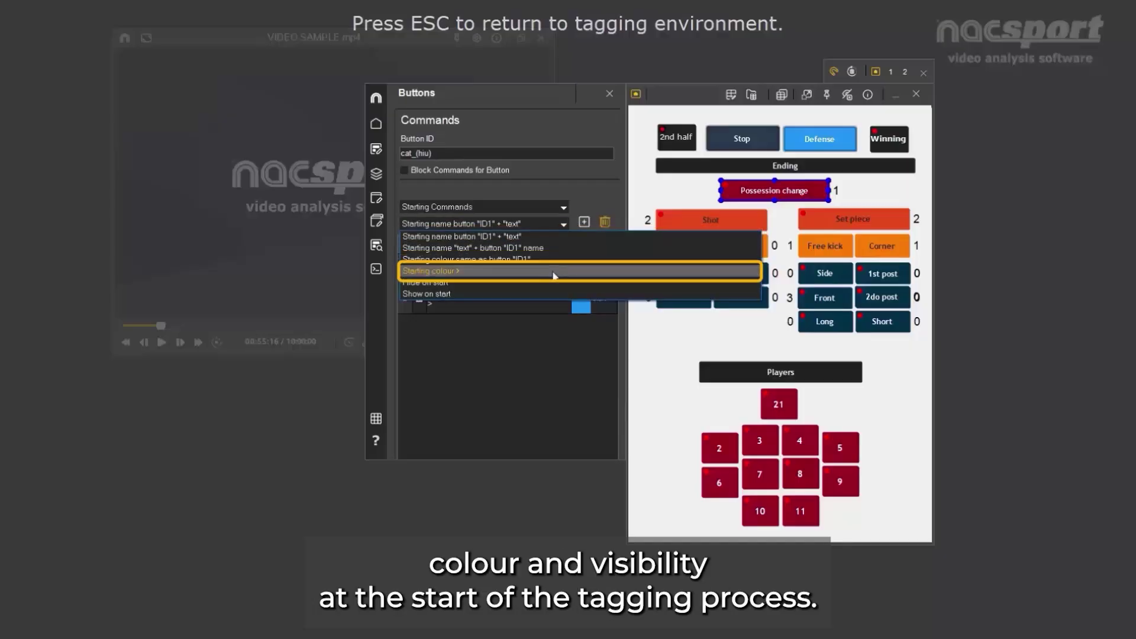
left_click(670, 342)
left_click(609, 95)
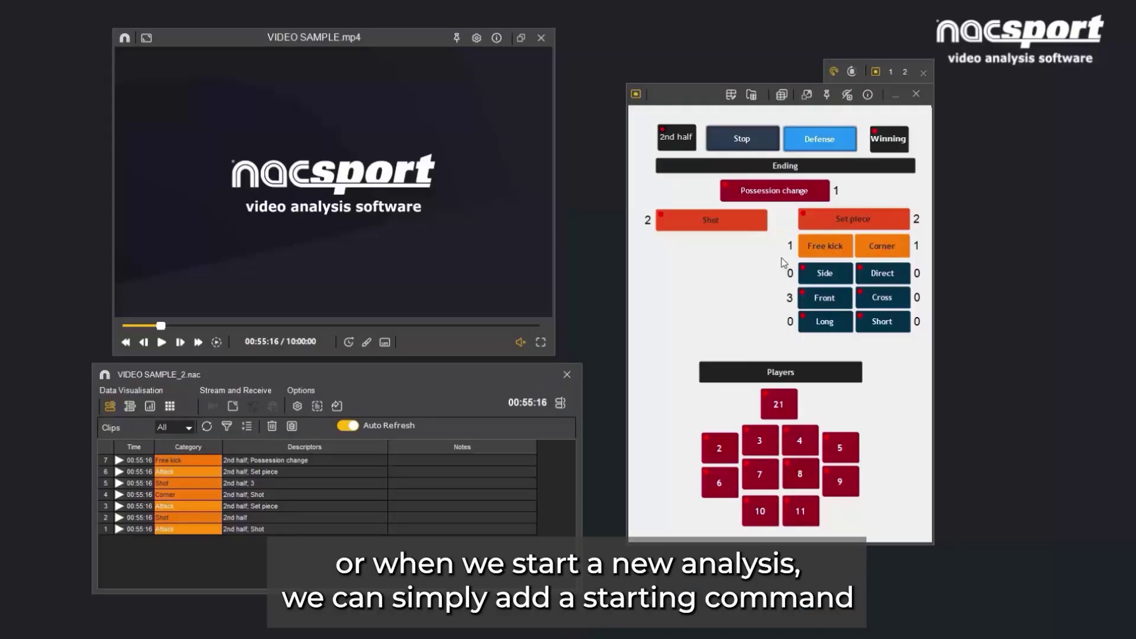
- Reopen the template editor and add a Hide on start command to the Free kick button
left_click(730, 95)
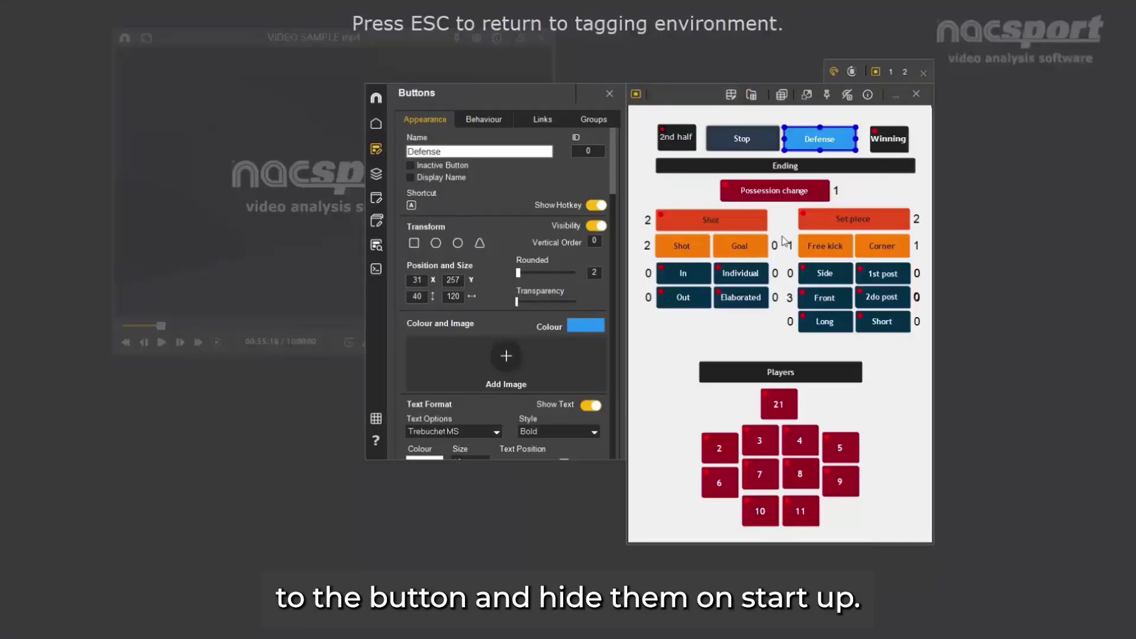
left_click(825, 245)
left_click(376, 270)
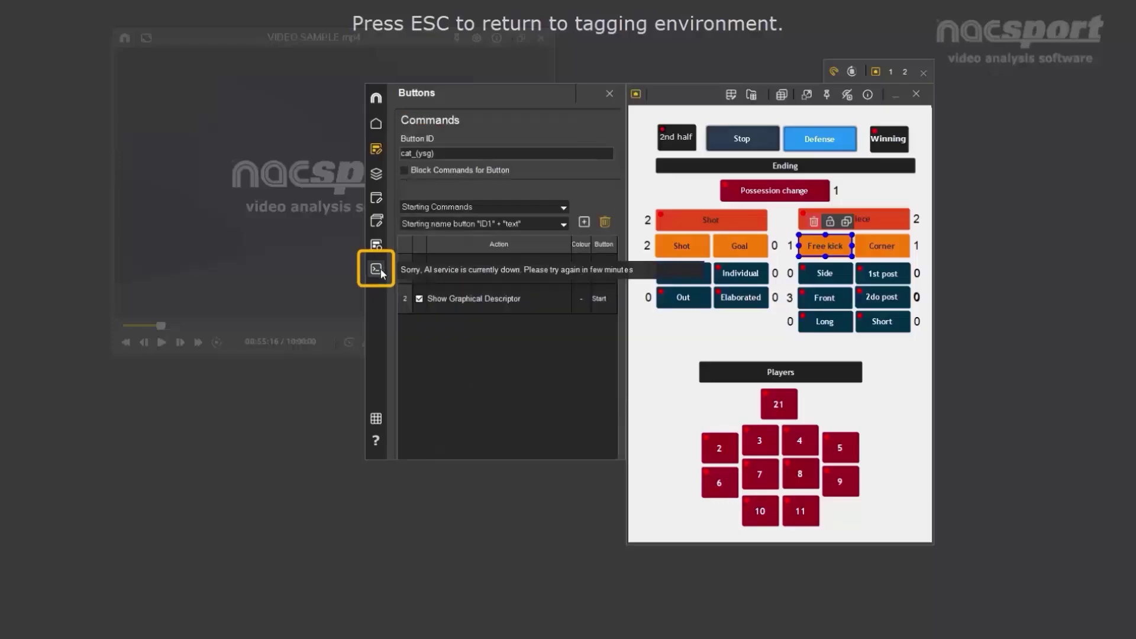
left_click(565, 224)
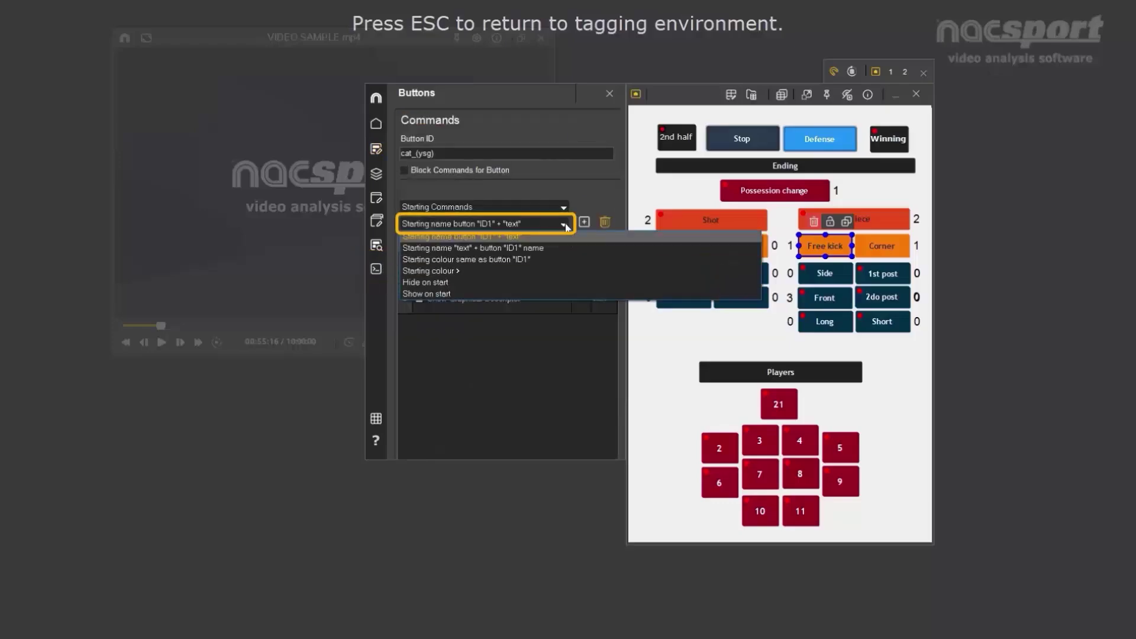
left_click(445, 284)
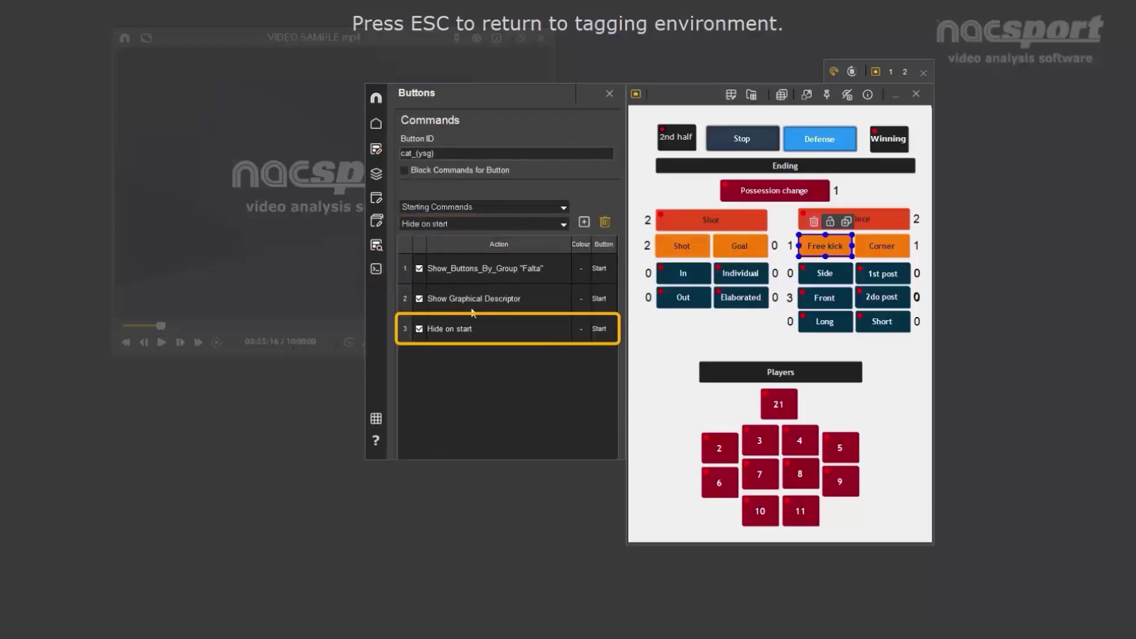
- Add the Hide on start command to the Corner button and to the descriptor buttons beneath Free kick and Corner
left_click(861, 256)
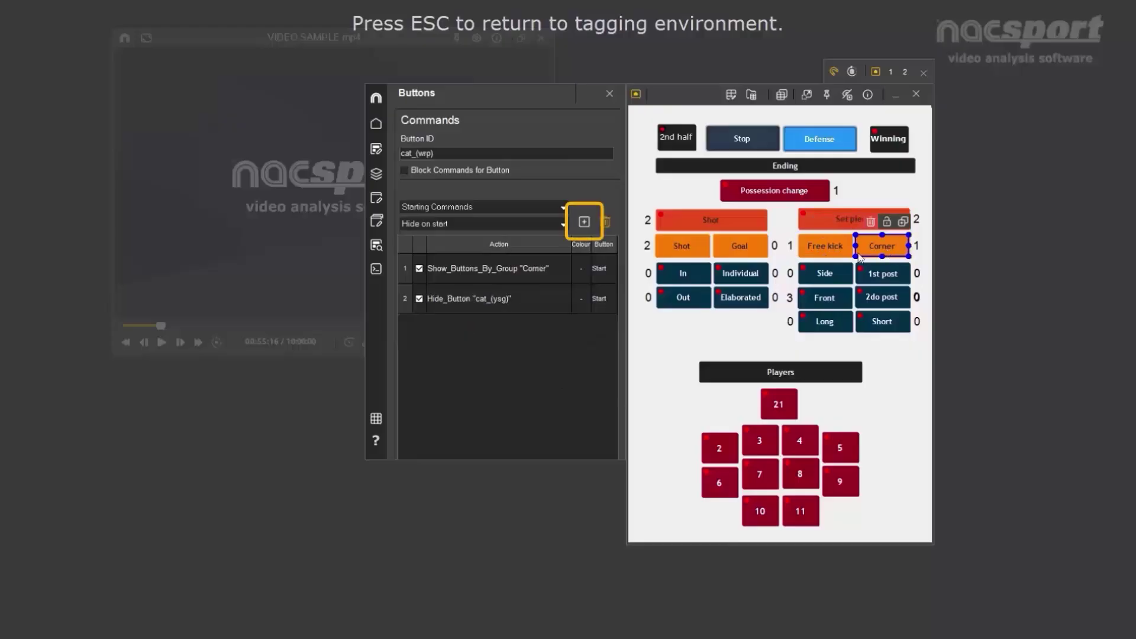
left_click(867, 273)
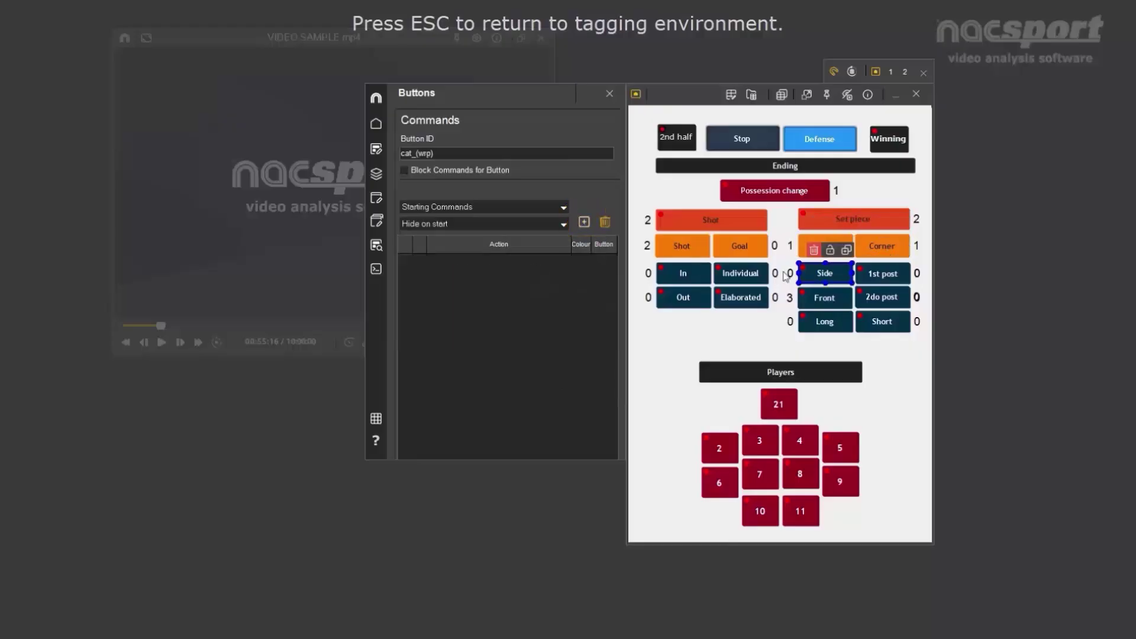
left_click(830, 303)
left_click(882, 297)
left_click(824, 322)
left_click(881, 321)
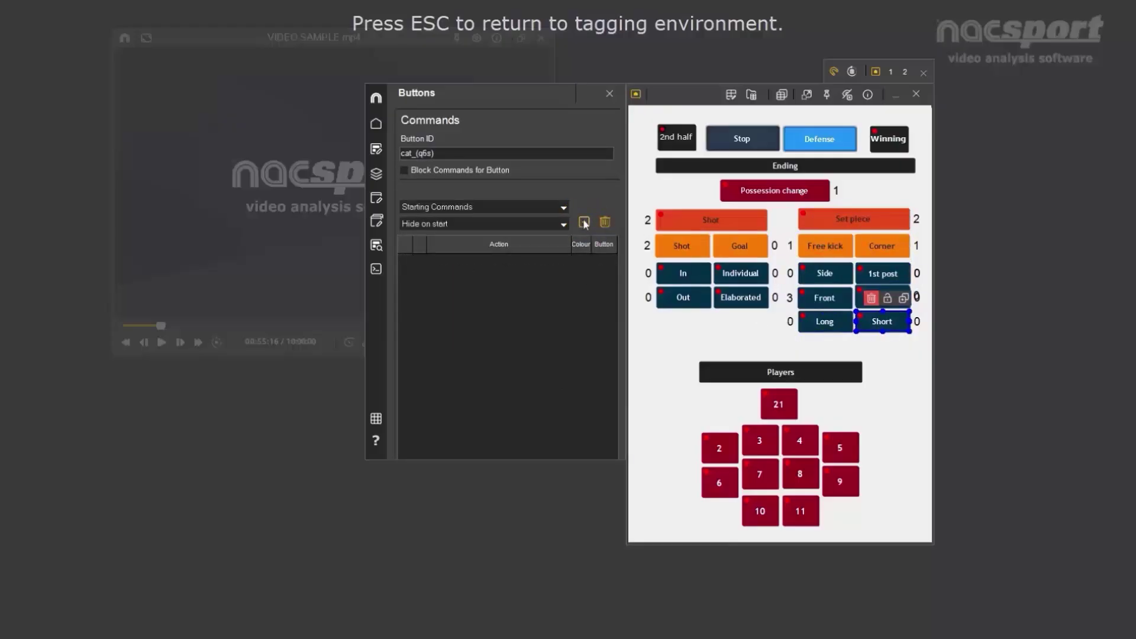
left_click(584, 223)
- Return to the tagging environment and test the hidden buttons by tagging Set piece and Free kick
left_click(610, 94)
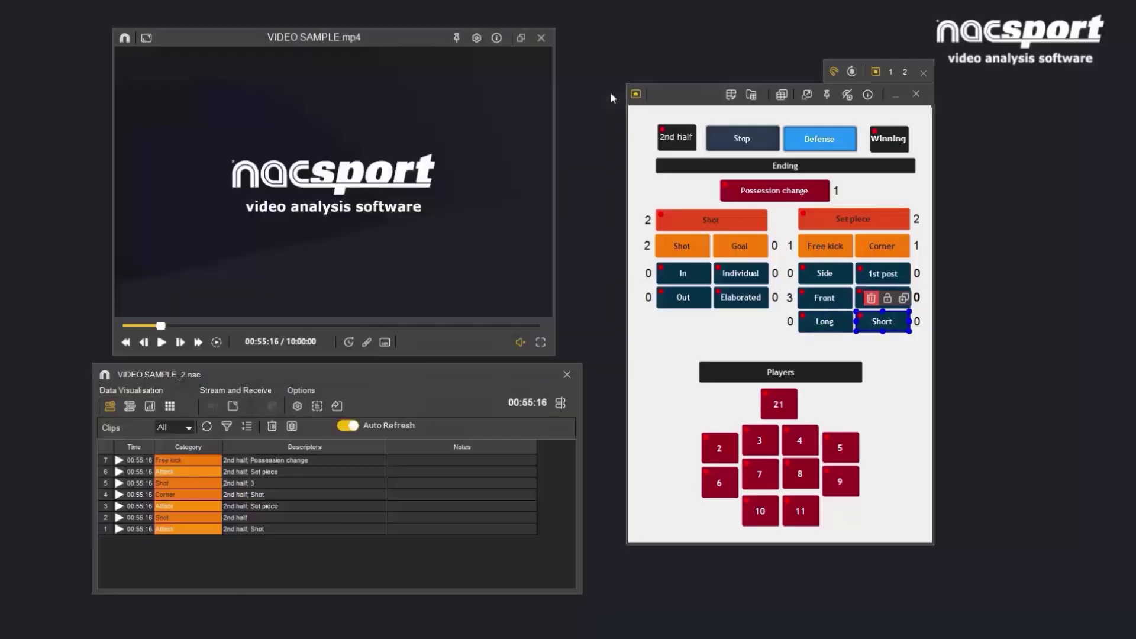
left_click(846, 222)
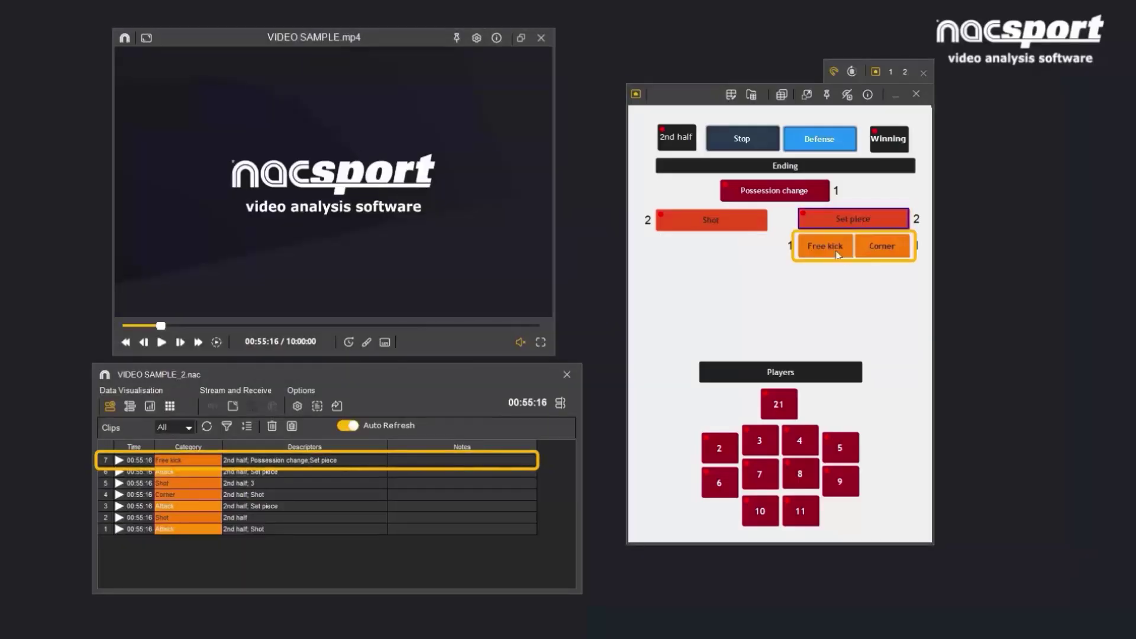
left_click(837, 253)
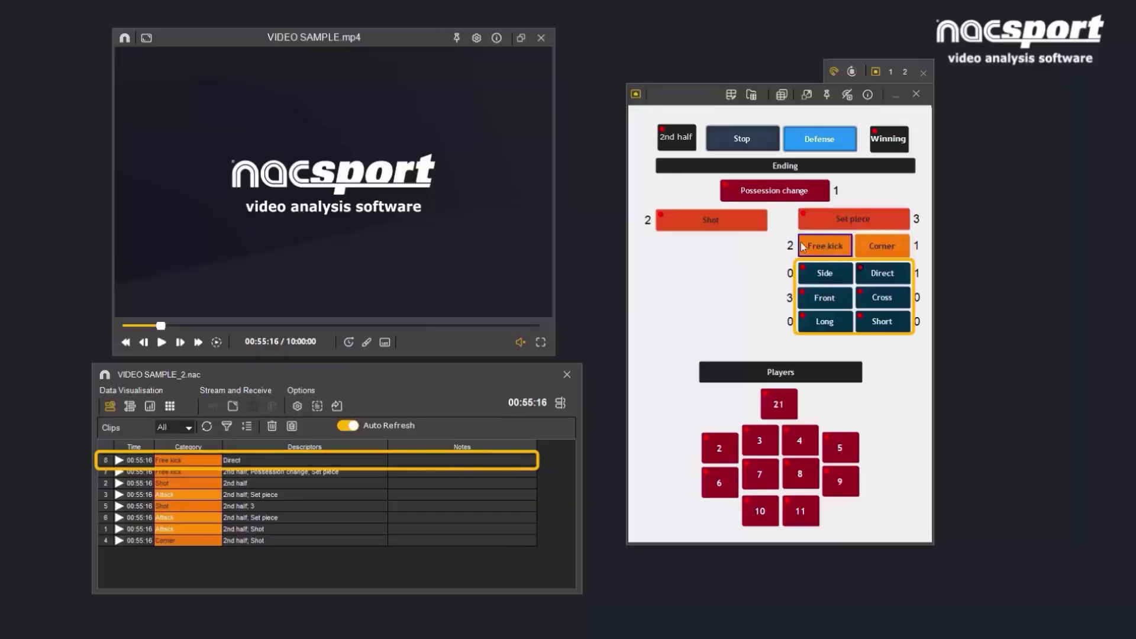
- In the second tagging template, examine the Possession Home button's starting name command and its associated Home button, and return to the tagging environment
left_click(732, 96)
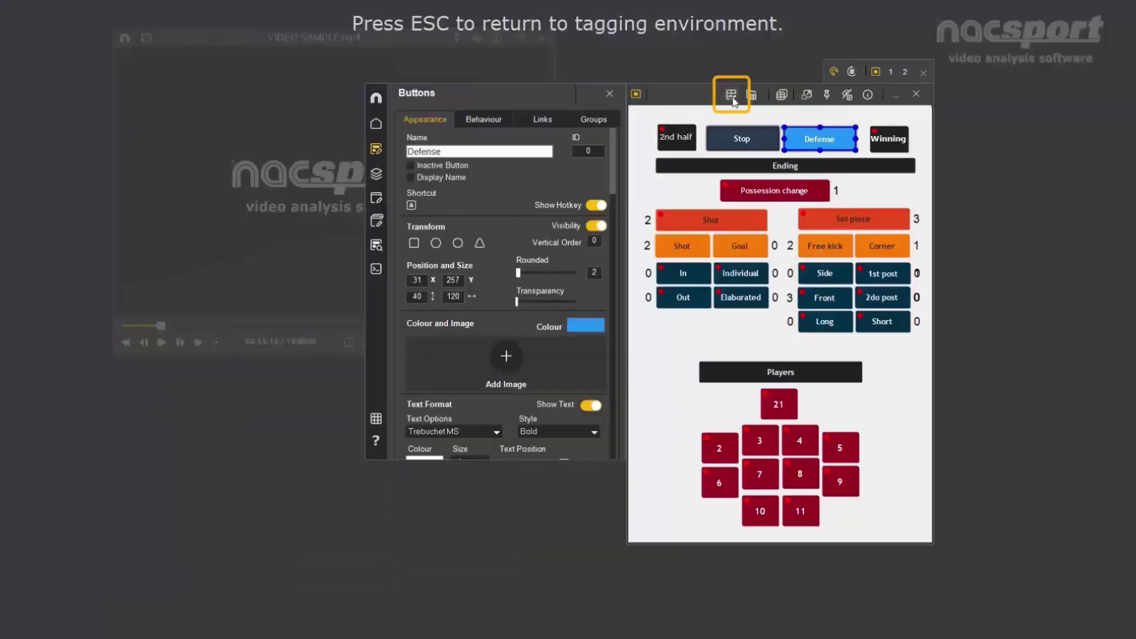
left_click(609, 94)
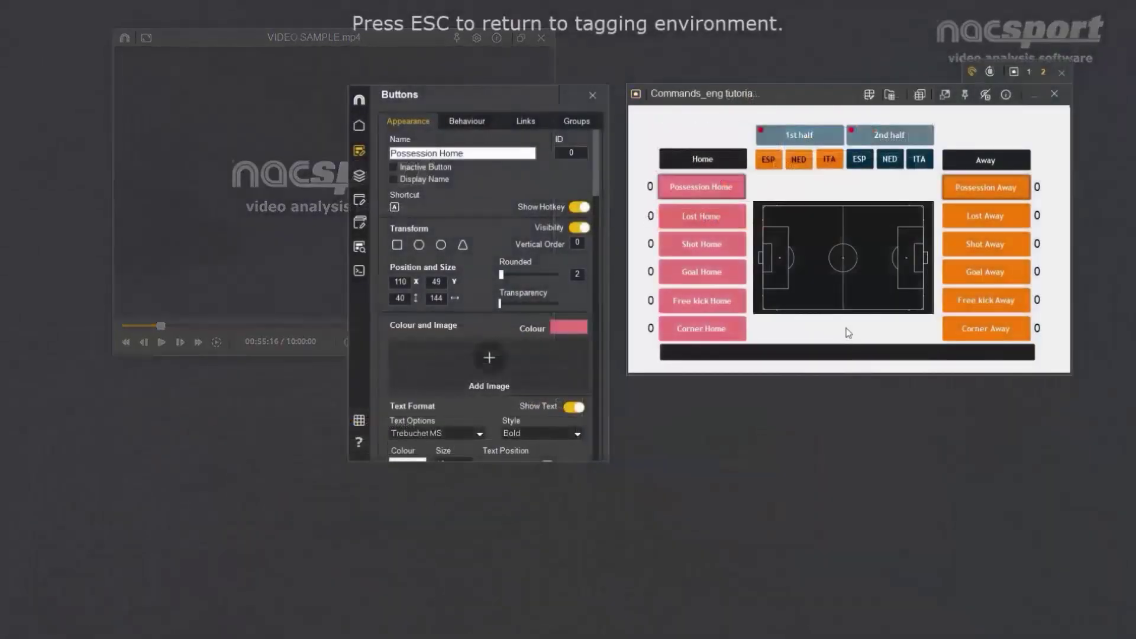
left_click(360, 273)
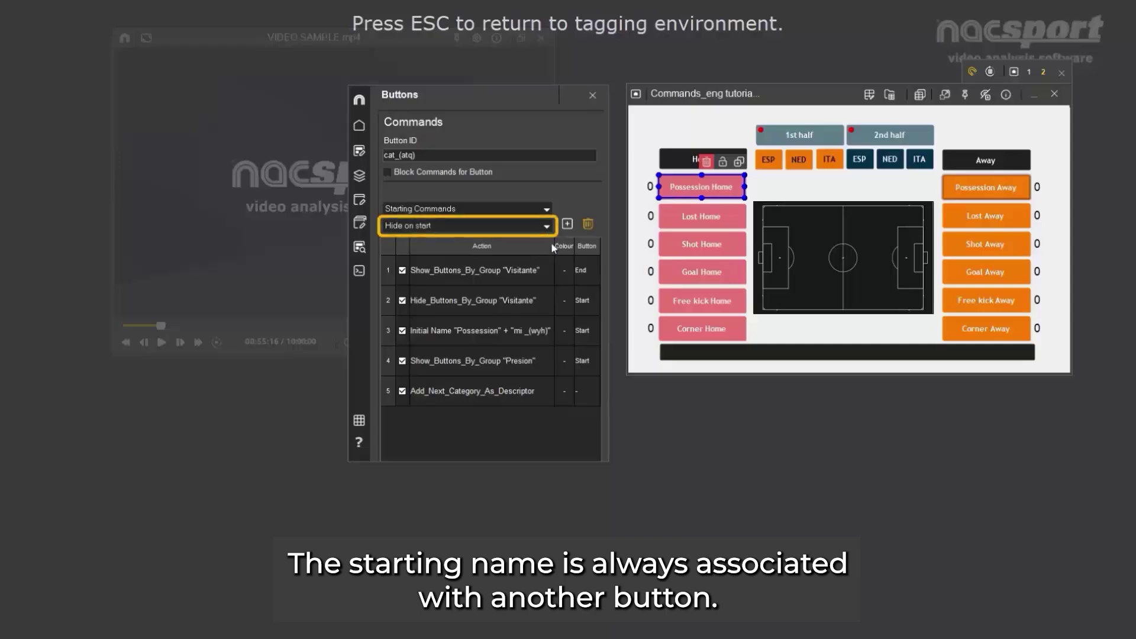
left_click(545, 226)
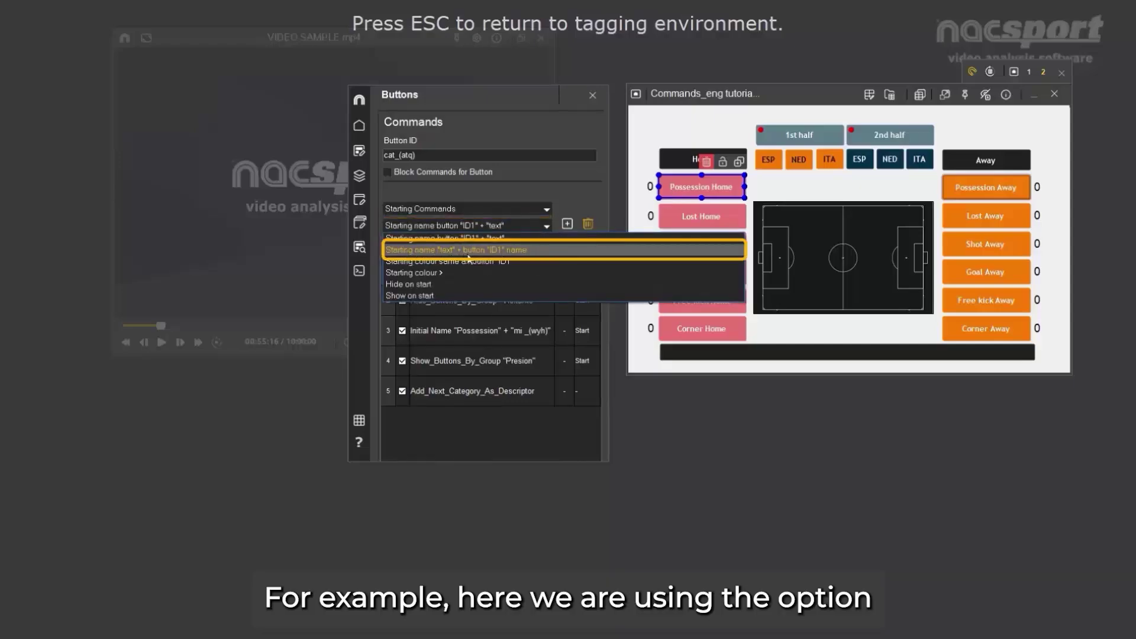
left_click(569, 183)
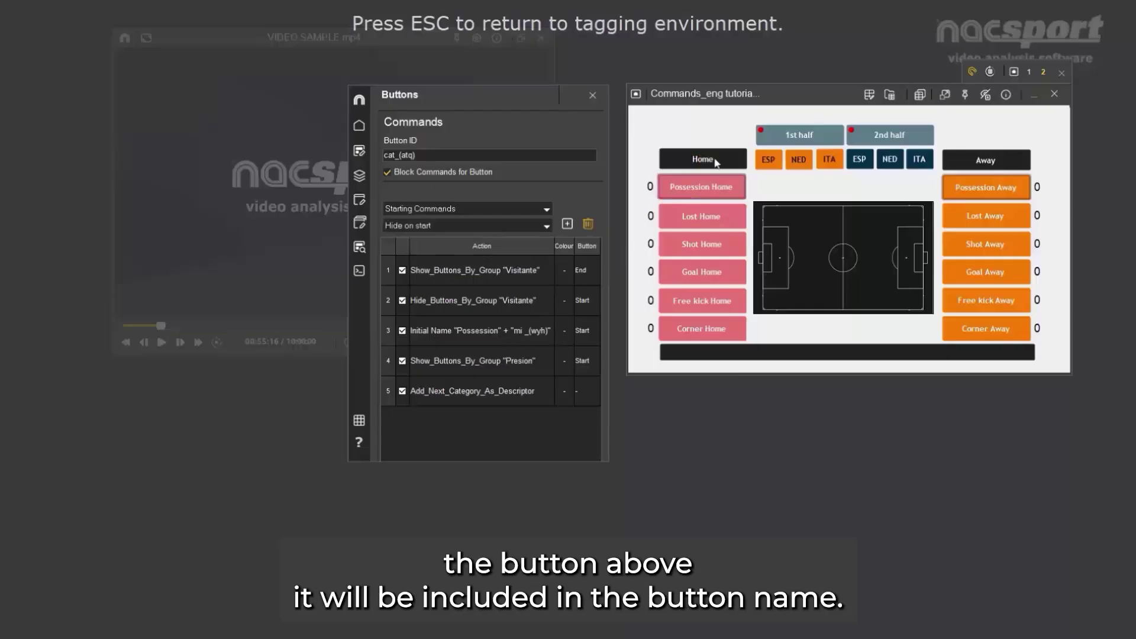
left_click(711, 163)
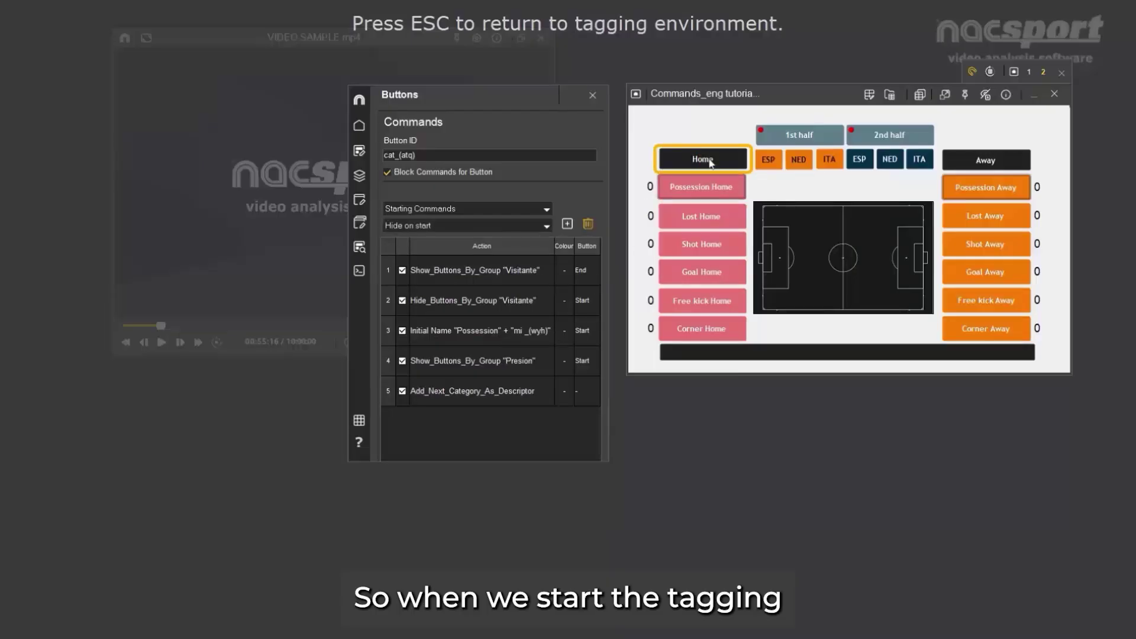
left_click(591, 95)
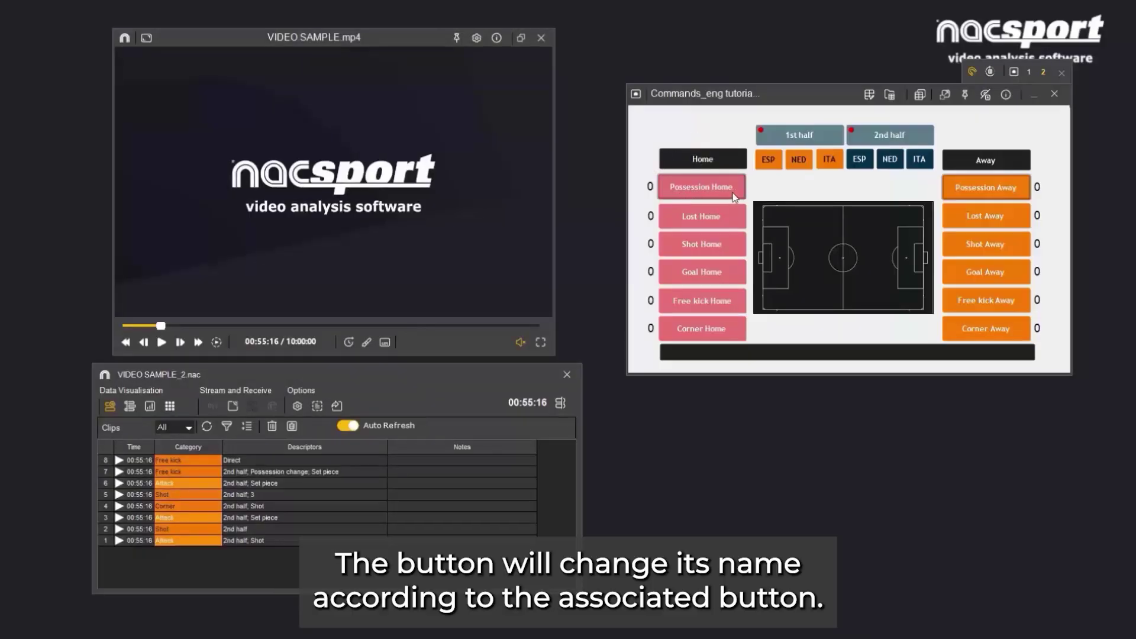
- Reopen the template editor and rename the Home button as France
left_click(869, 95)
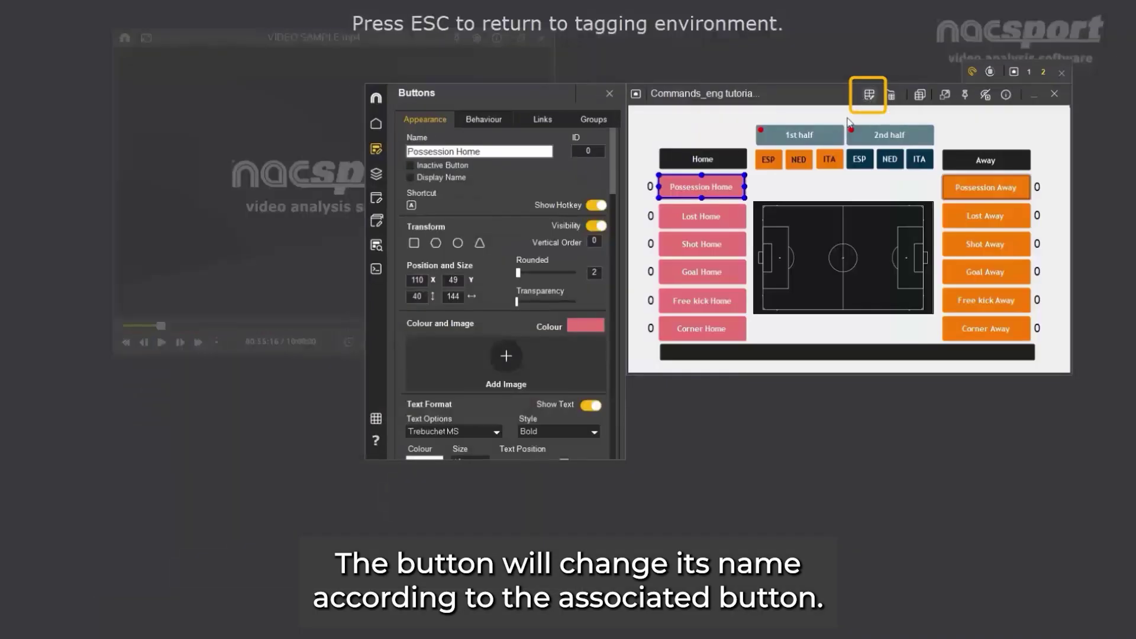
left_click(714, 162)
double_click(519, 152)
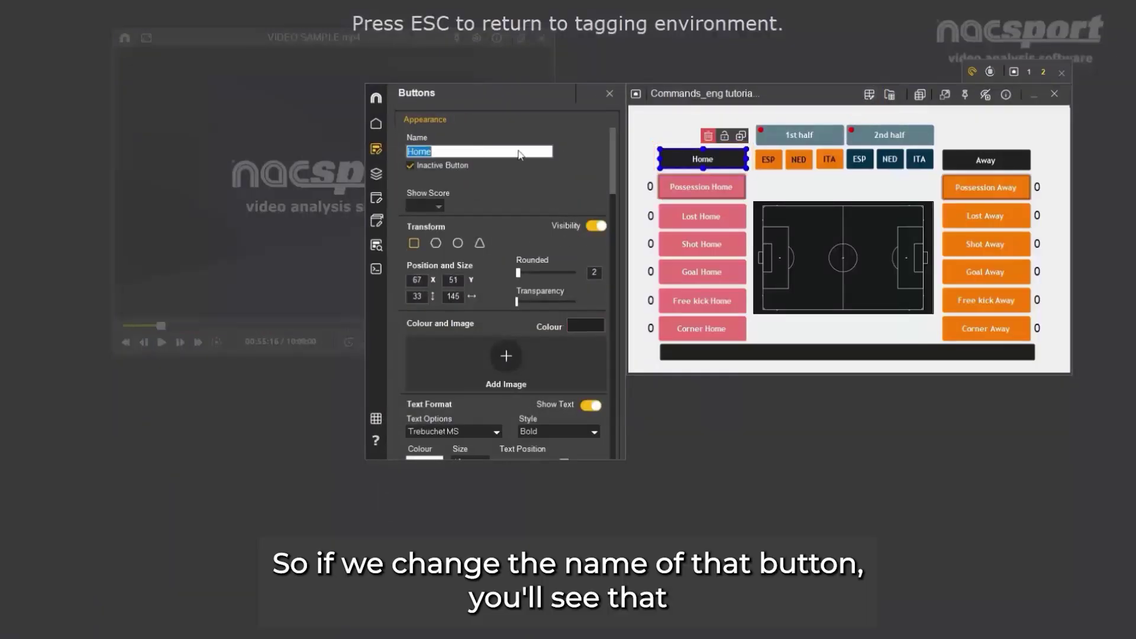
type("France")
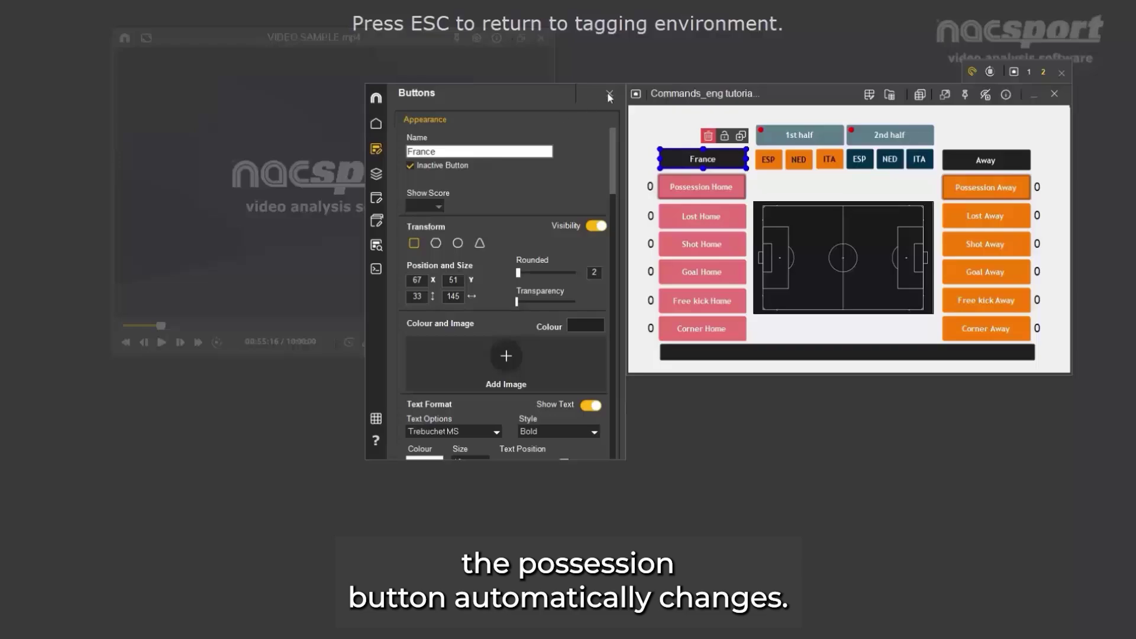
- Close the template editor and return to the tagging environment to apply the France name to the home buttons
left_click(652, 121)
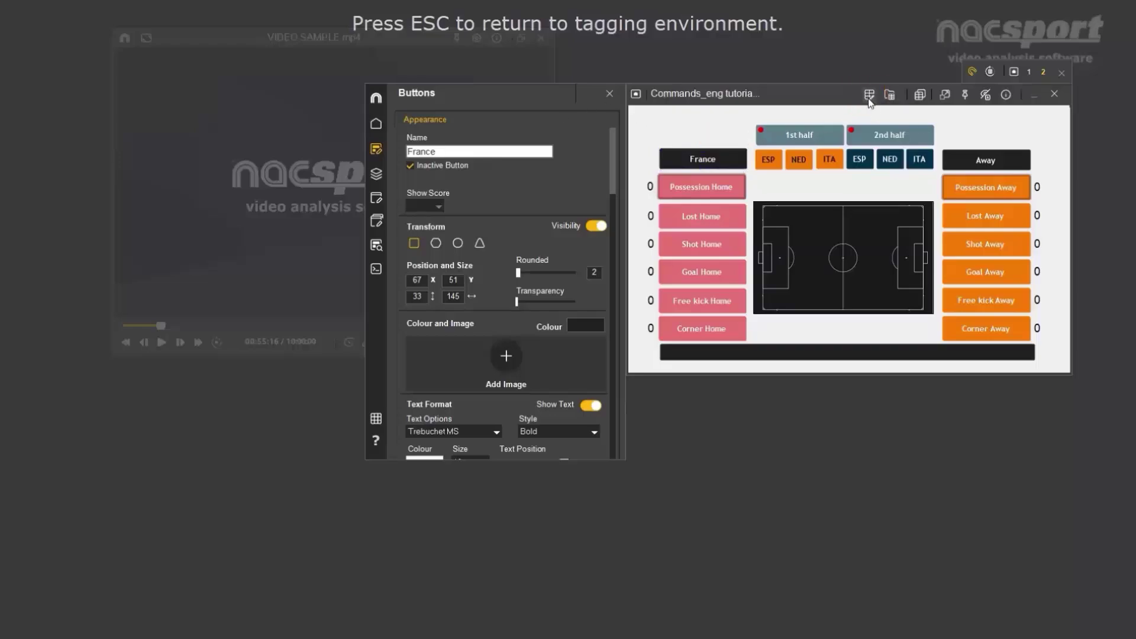
left_click(609, 94)
key("Escape")
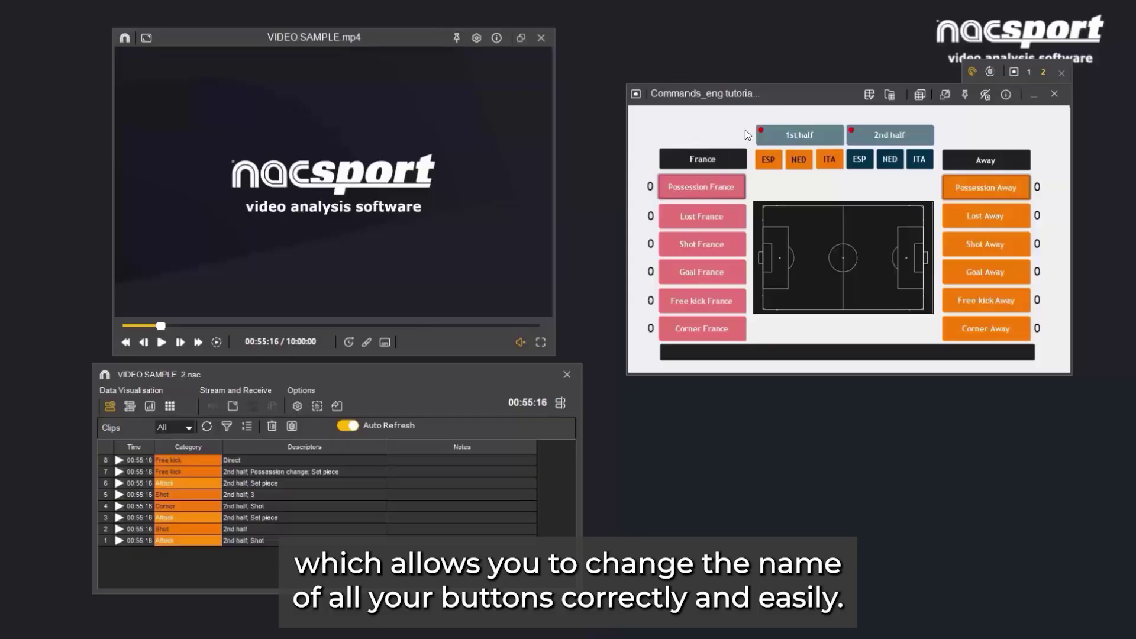
- Reopen the template editor and open the commands of the orange ESP button beneath 1st half
left_click(870, 95)
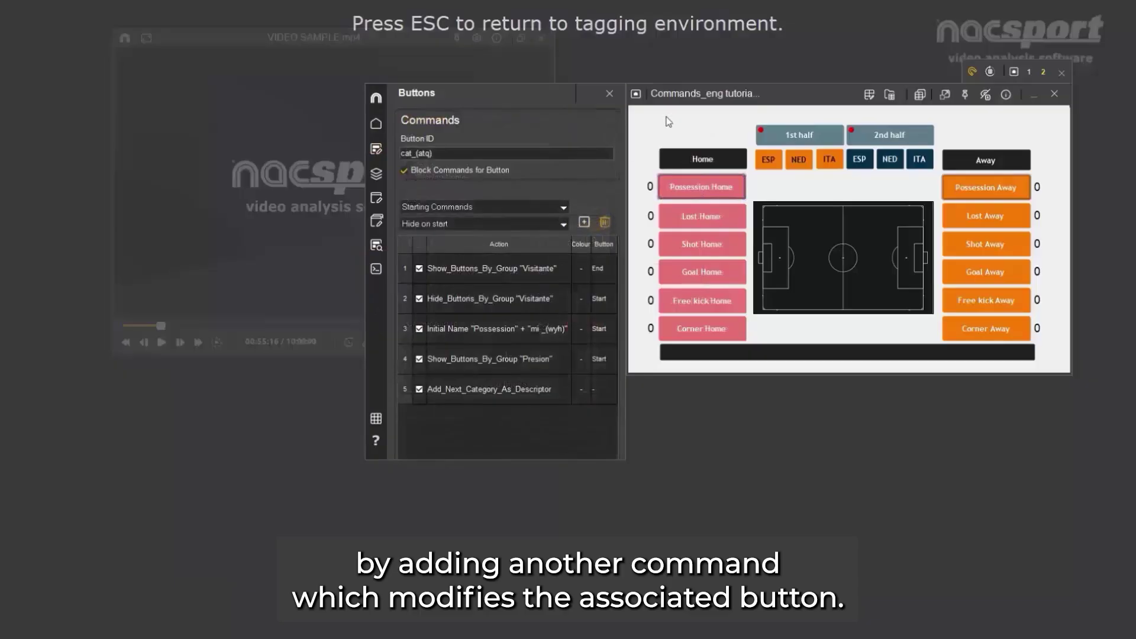
left_click(767, 160)
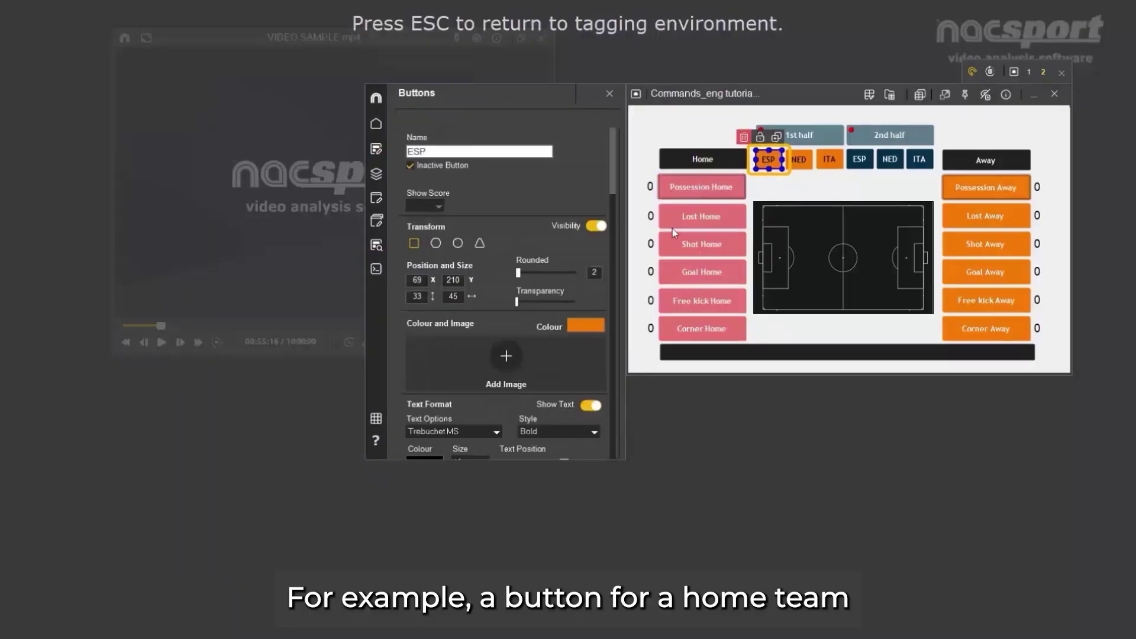
left_click(377, 270)
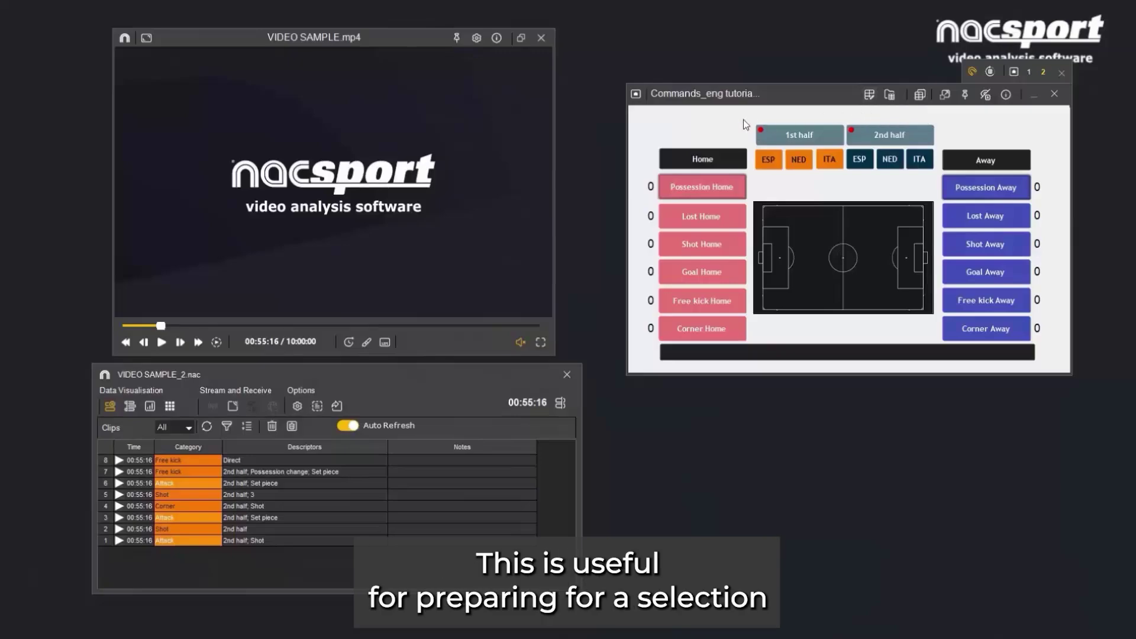
- Choose ESP as the home team and ITA as the away team, and tag Possession ESP with High press
left_click(767, 161)
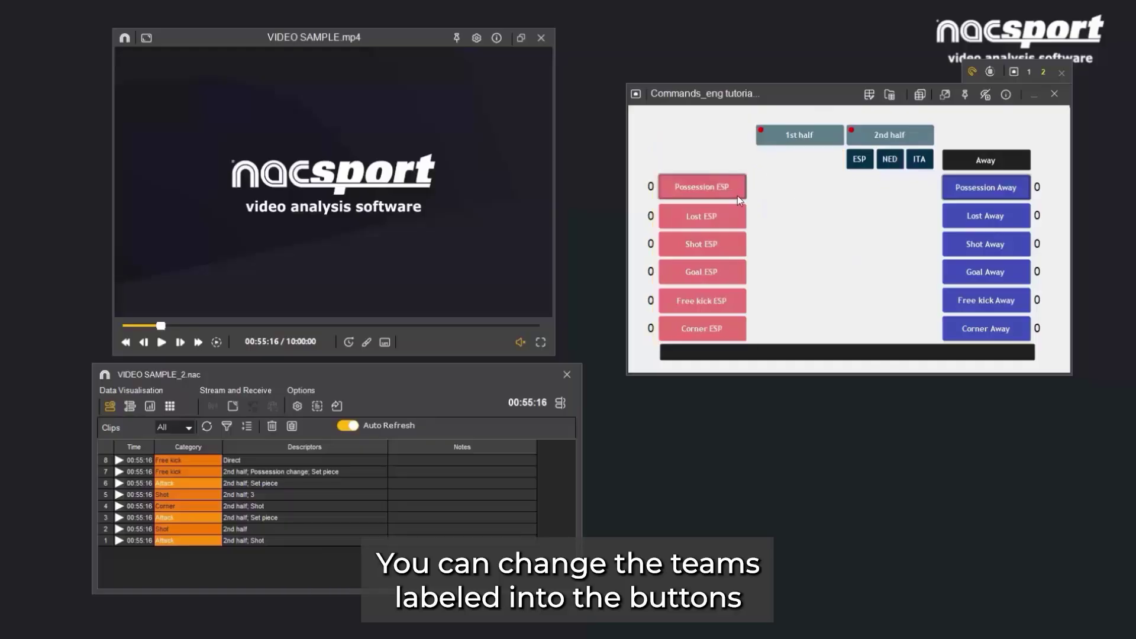
left_click(919, 159)
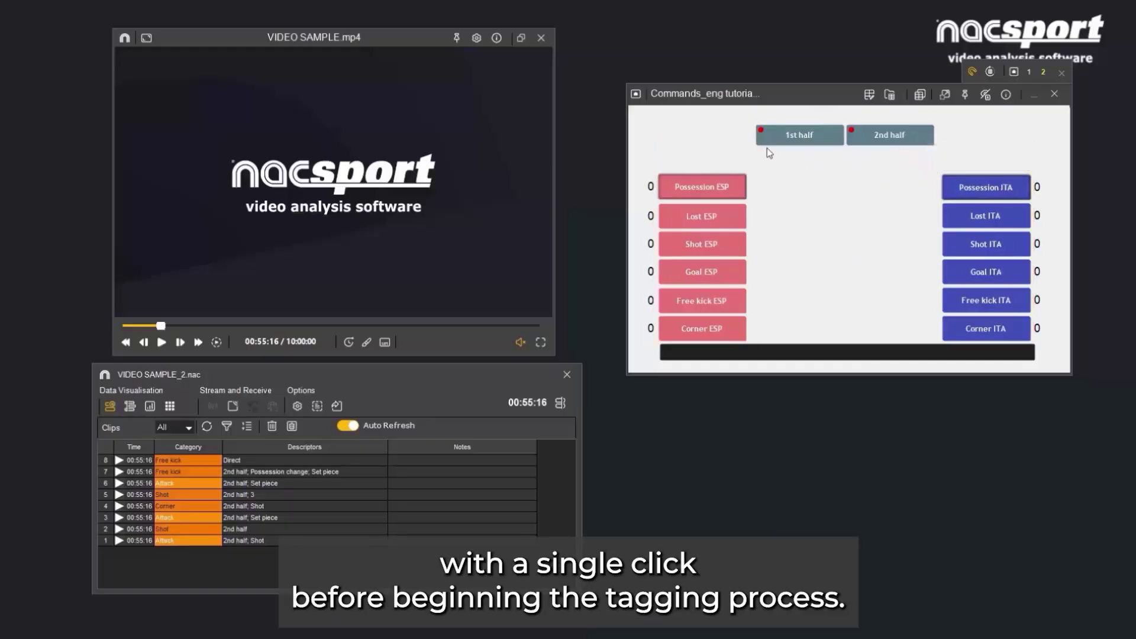
left_click(693, 187)
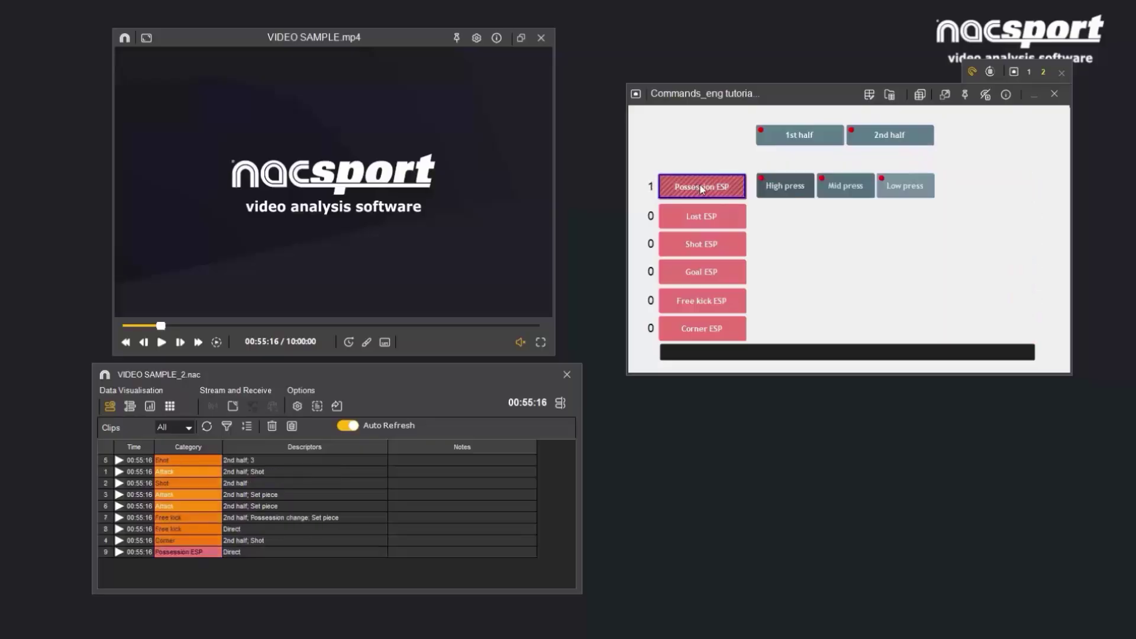
left_click(785, 187)
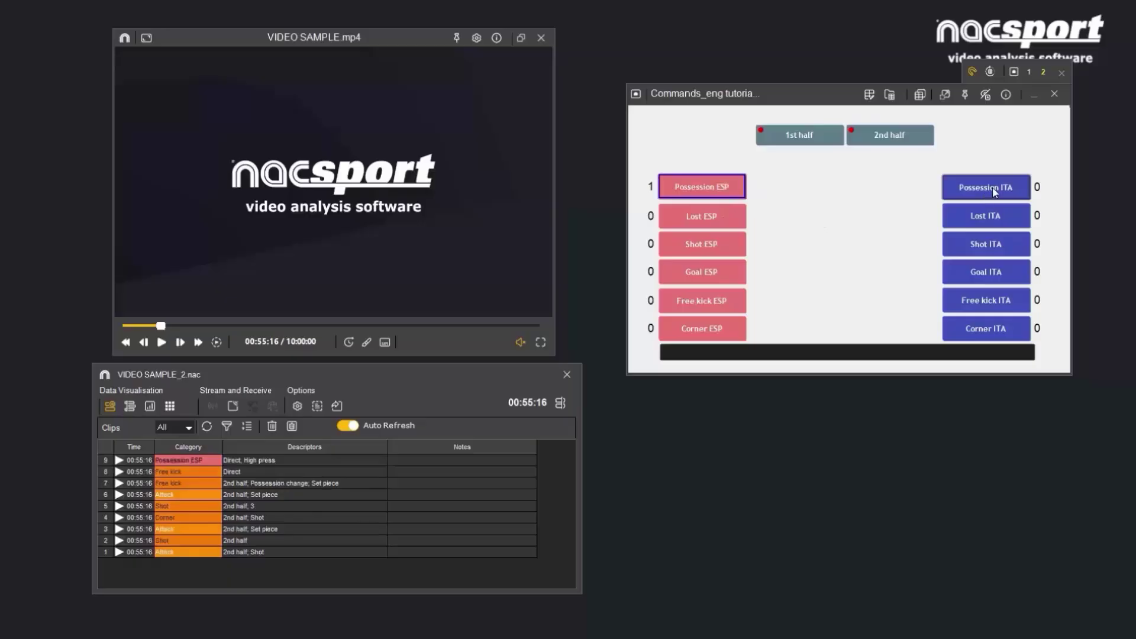
- Tag Possession ITA with the Low press descriptor and Shot ITA with the Elaborated descriptor
left_click(995, 192)
left_click(917, 191)
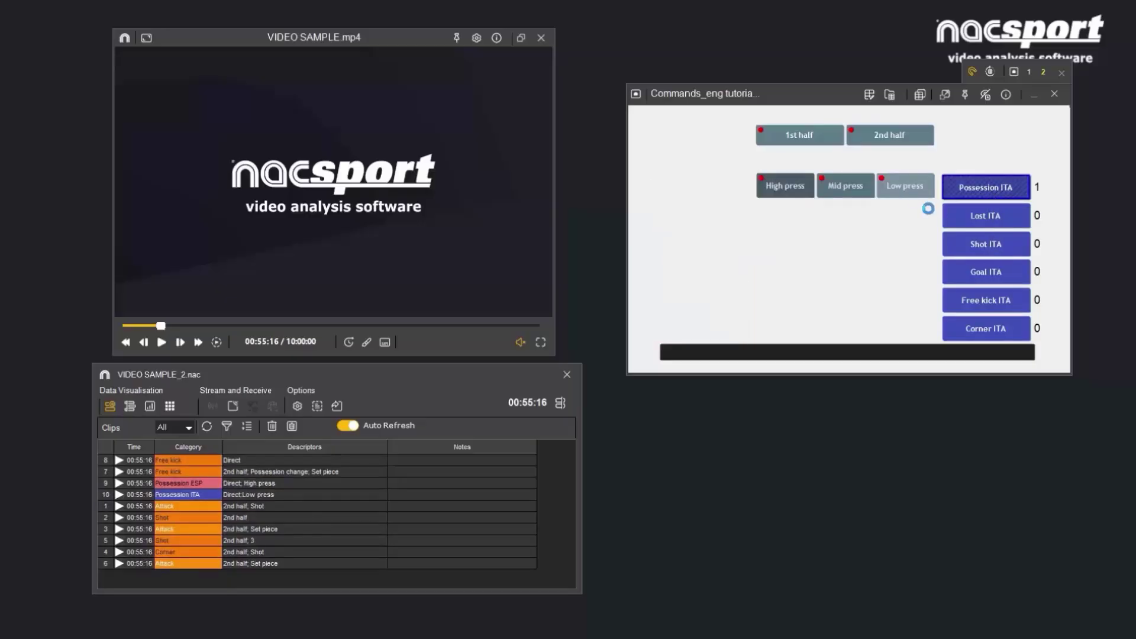
left_click(979, 249)
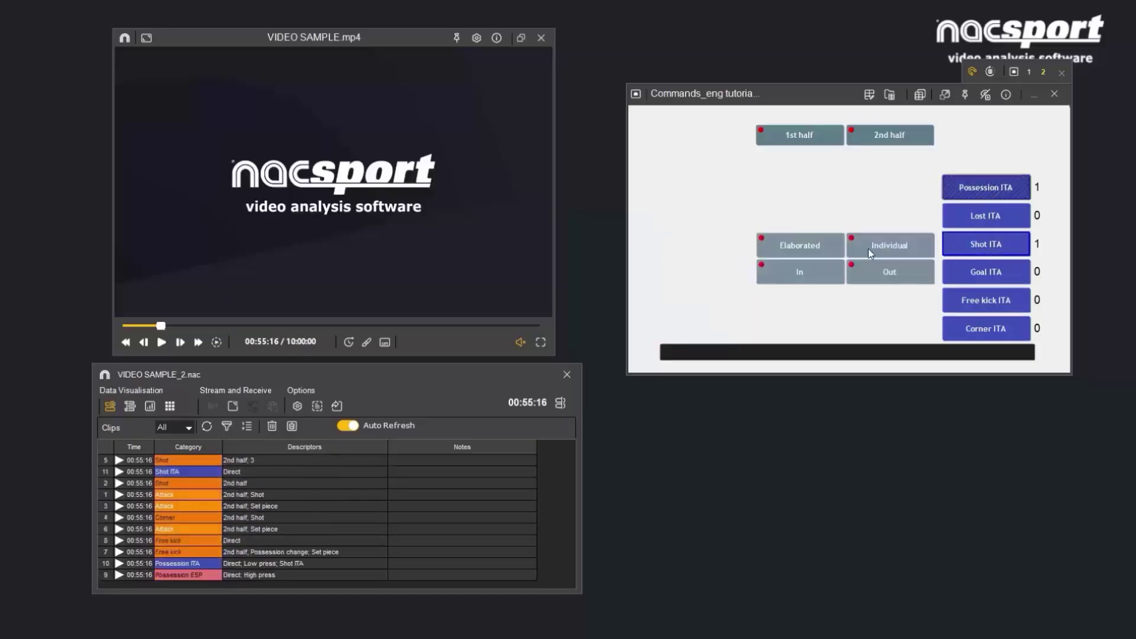
left_click(815, 245)
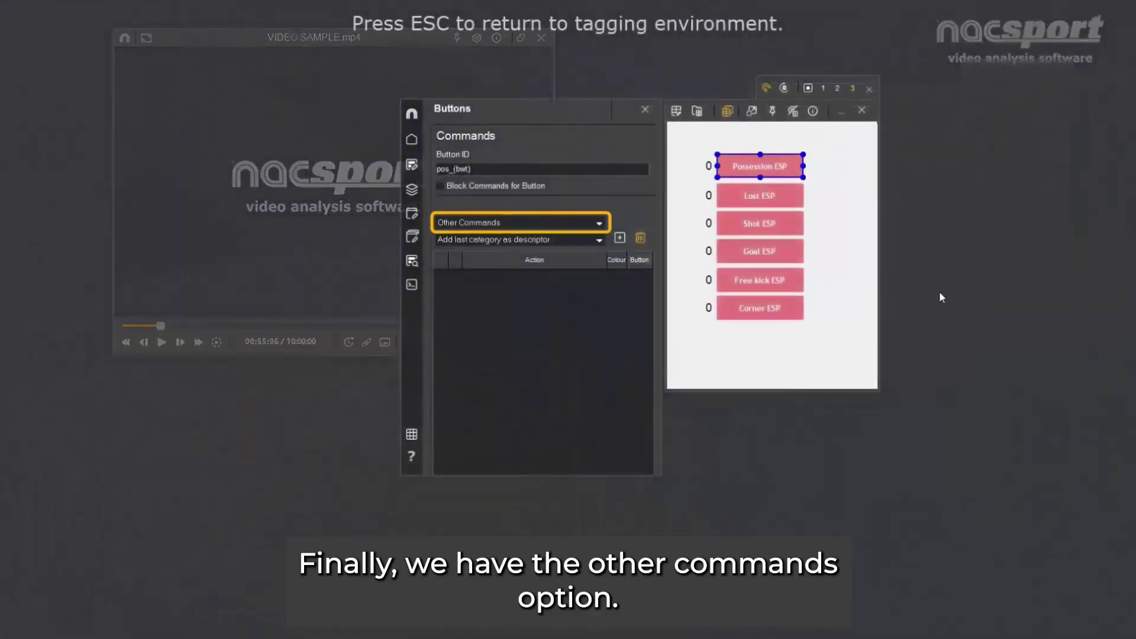
- Give the Possession ESP button the Add next category as descriptor command from Other Commands, and return to the tagging environment
left_click(599, 224)
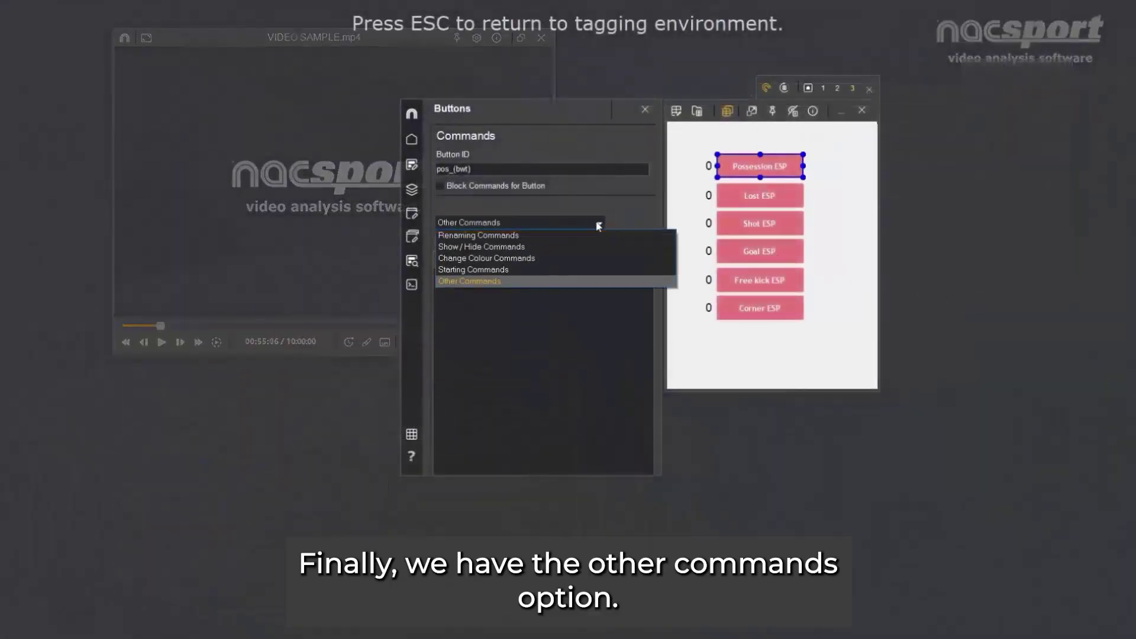
left_click(571, 275)
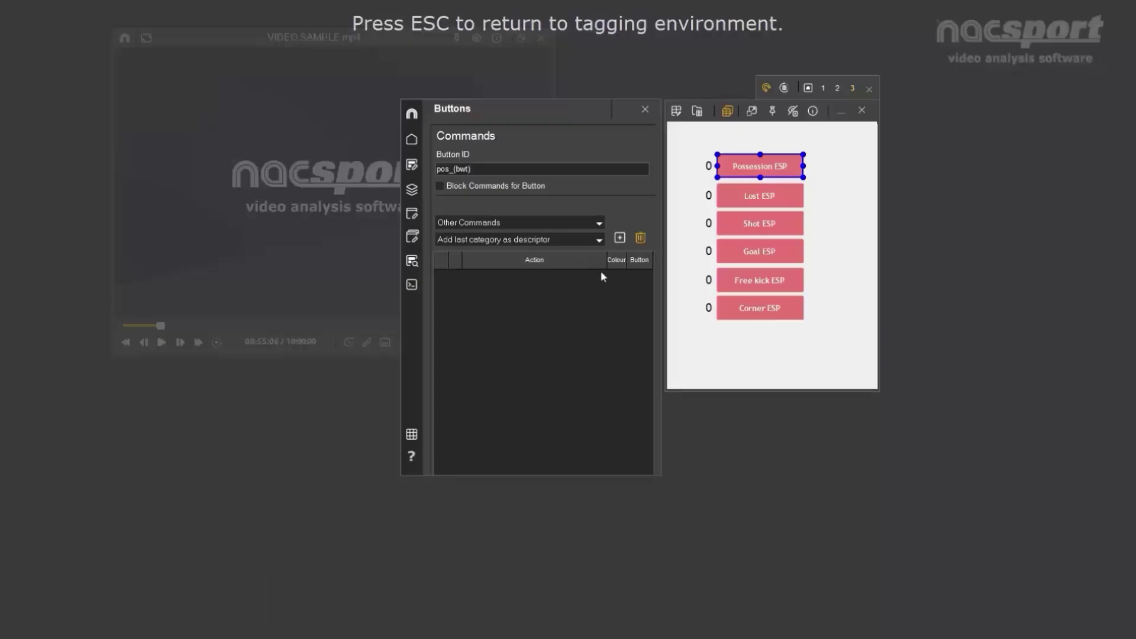
left_click(600, 240)
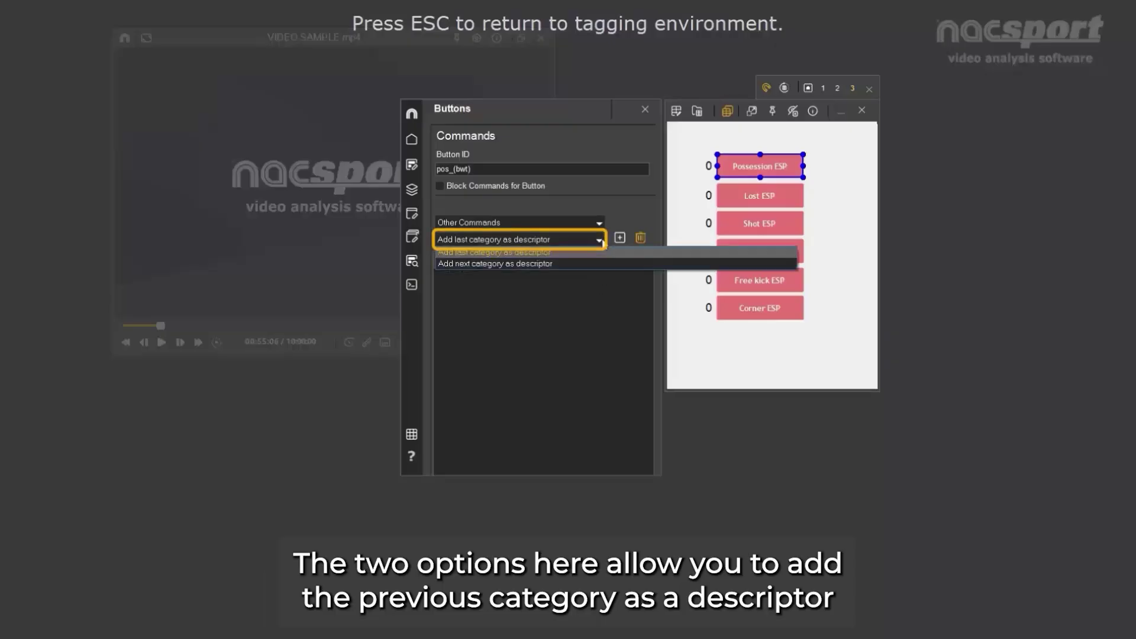
left_click(572, 265)
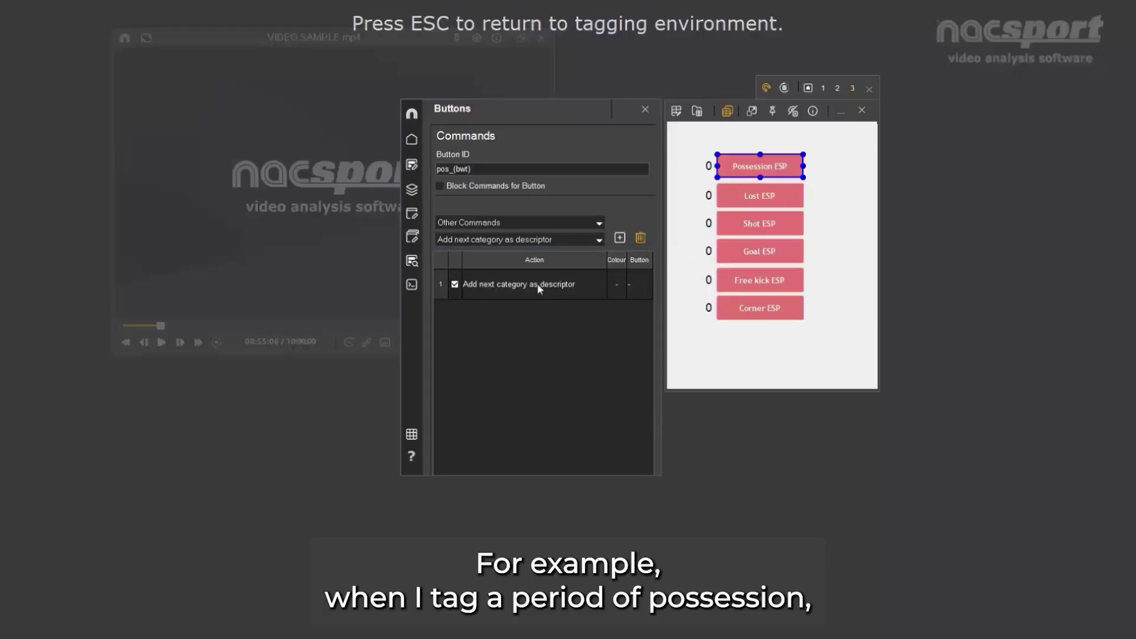
left_click(645, 111)
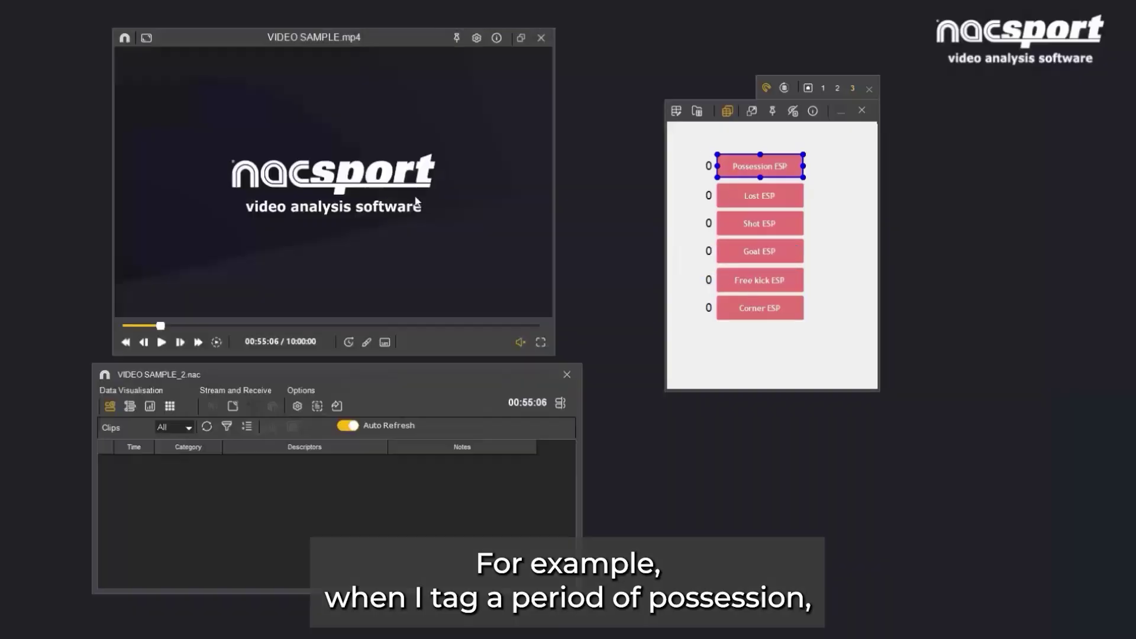
- Play the video and tag Possession ESP followed by Lost ESP, and a second Possession ESP followed by Shot ESP
left_click(430, 197)
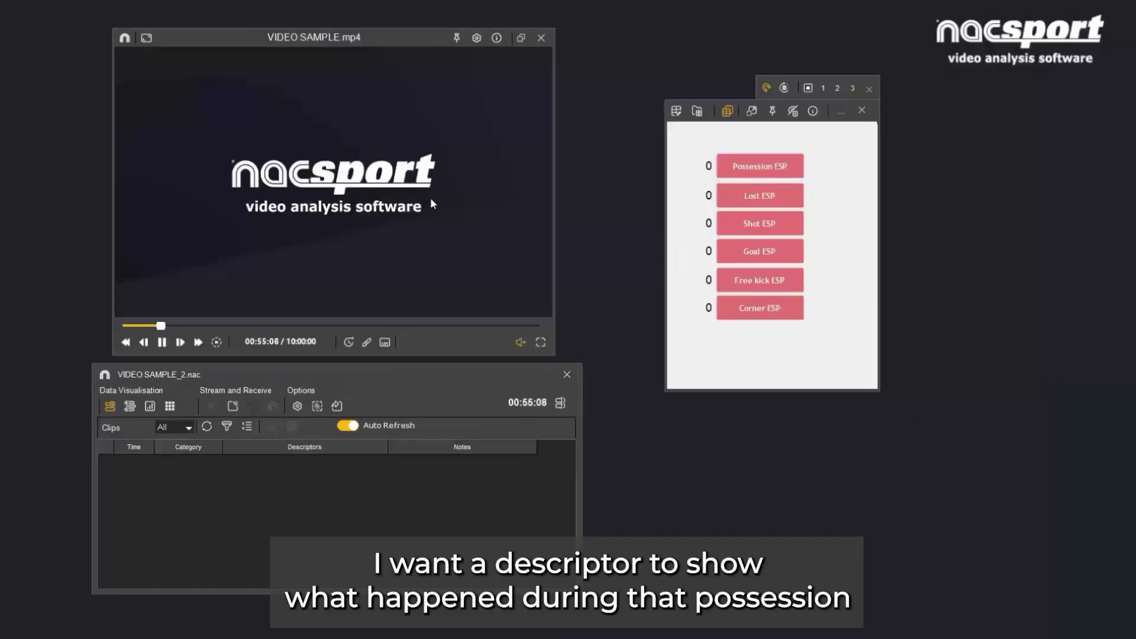
left_click(761, 168)
left_click(763, 170)
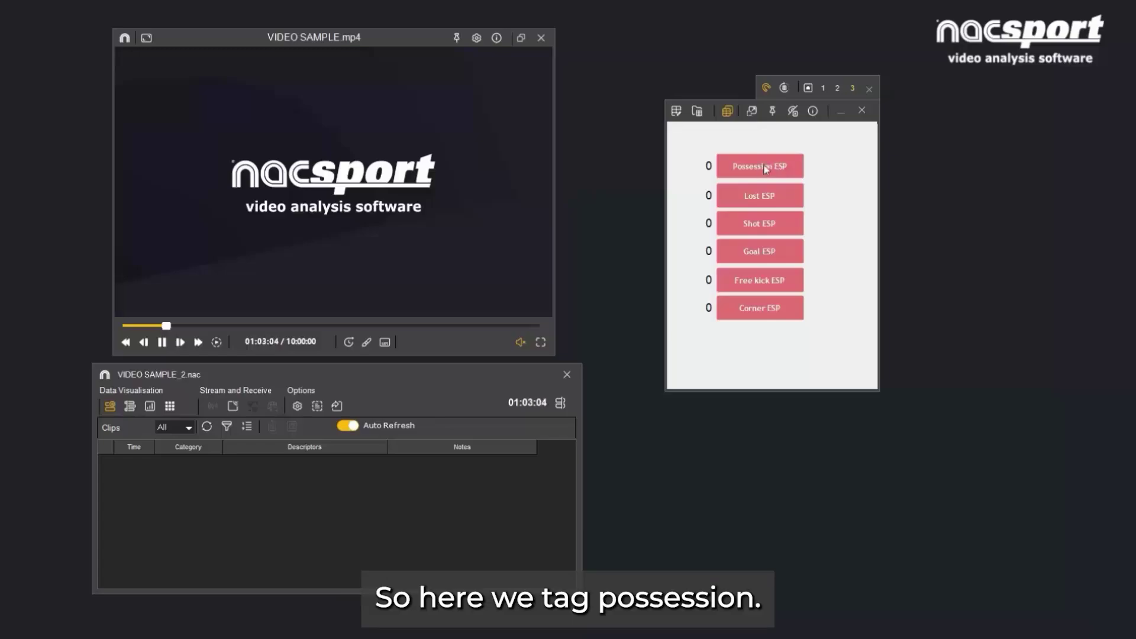
left_click(764, 168)
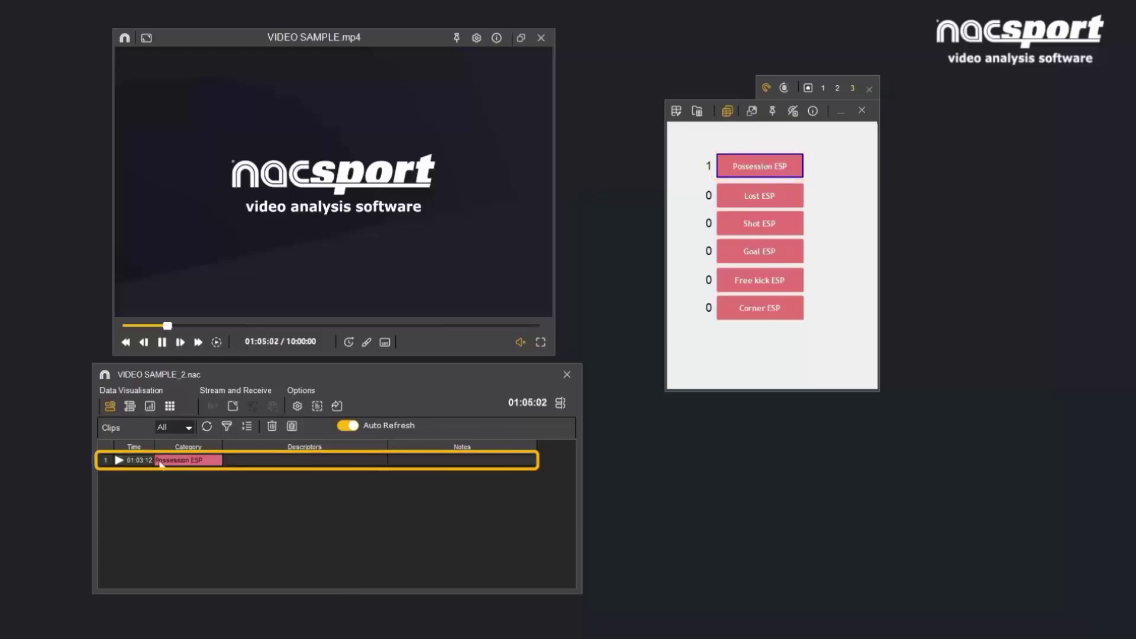
left_click(769, 197)
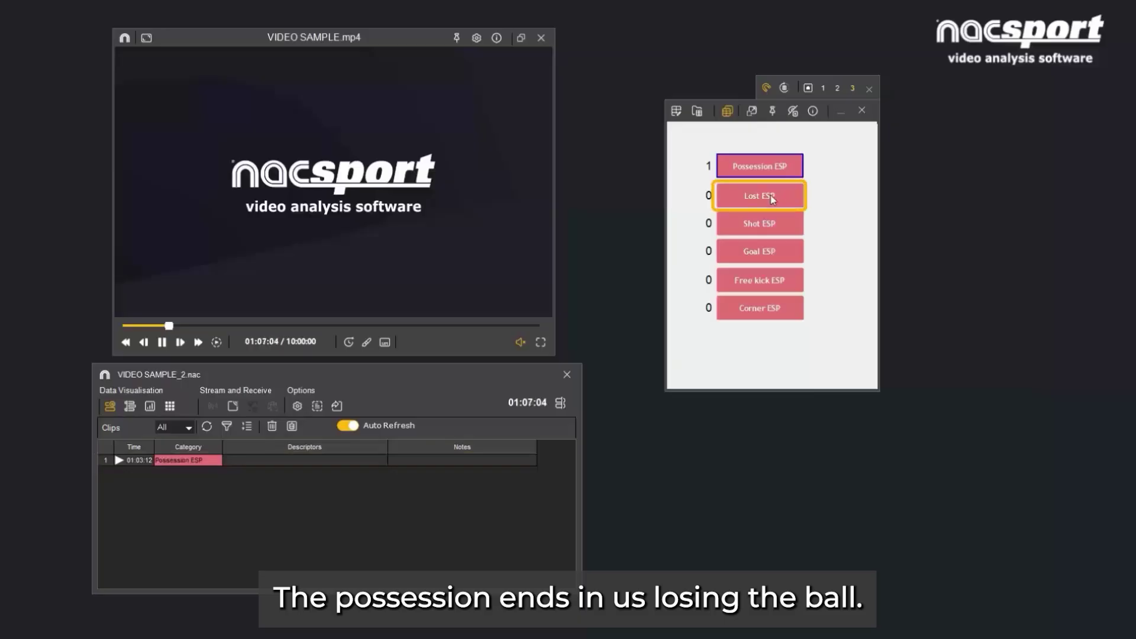
left_click(772, 198)
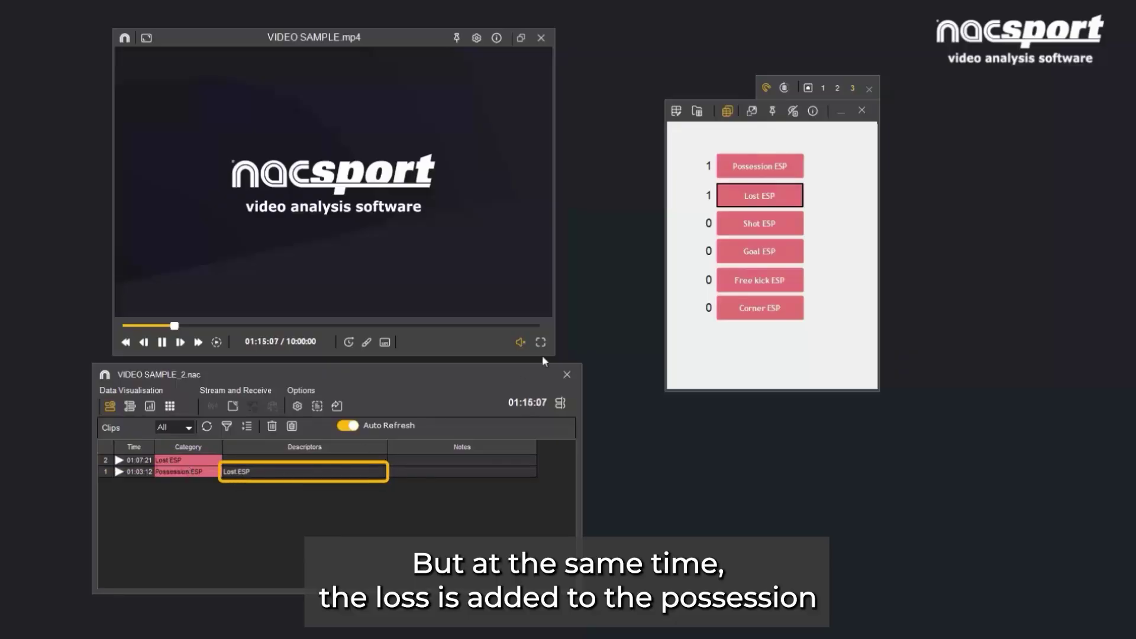
left_click(757, 165)
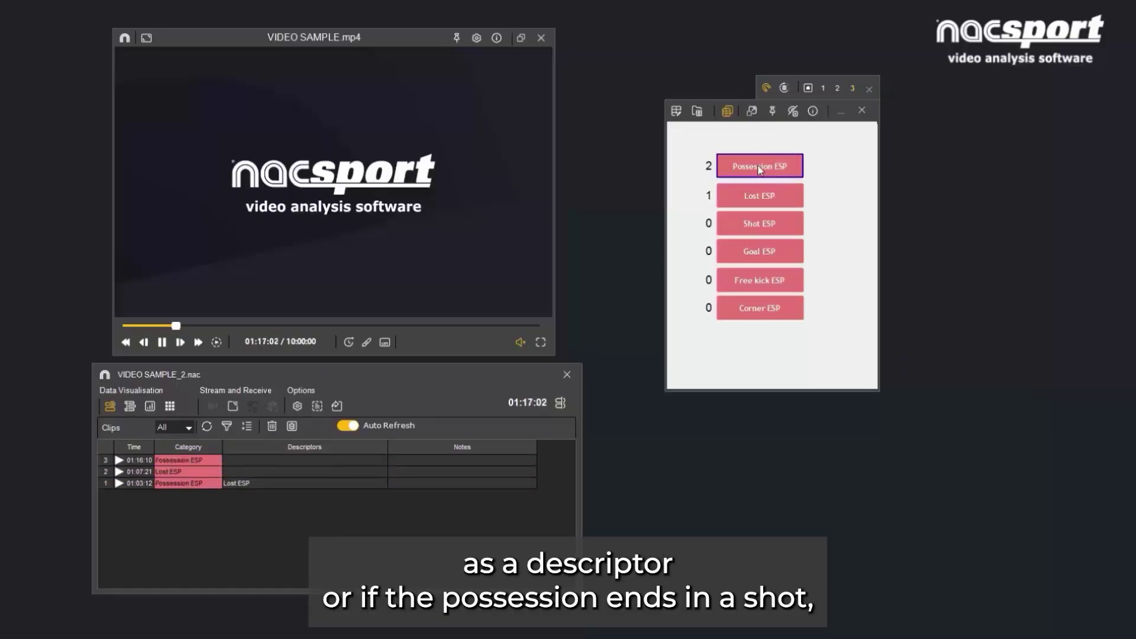
left_click(767, 227)
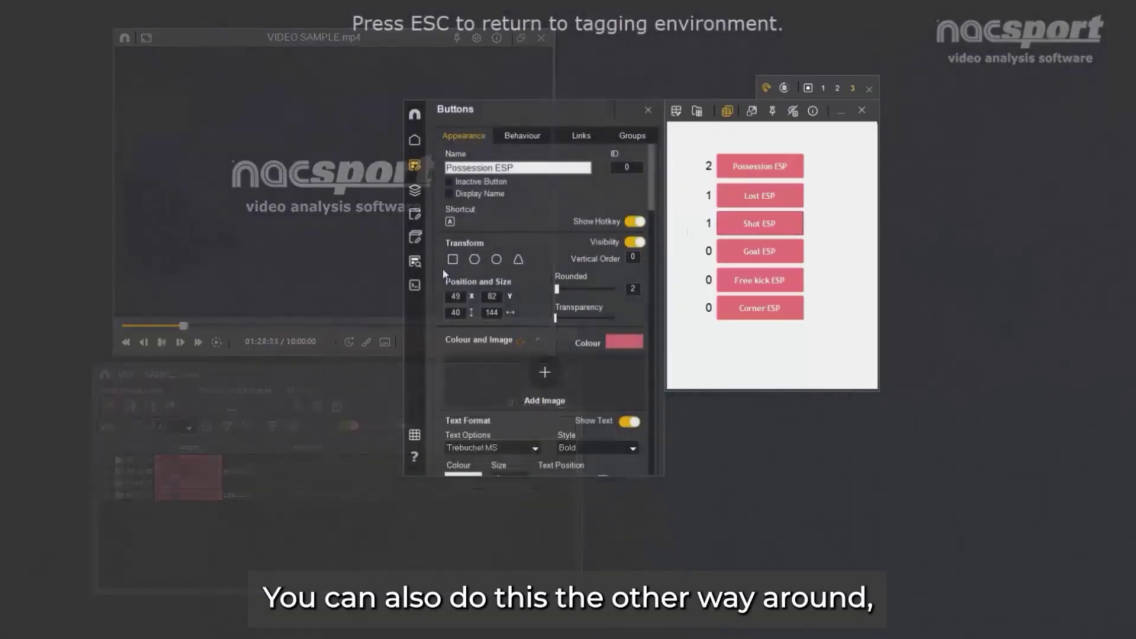
- In the template editor, choose the Add last category as descriptor command for the Shot ESP button
left_click(784, 227)
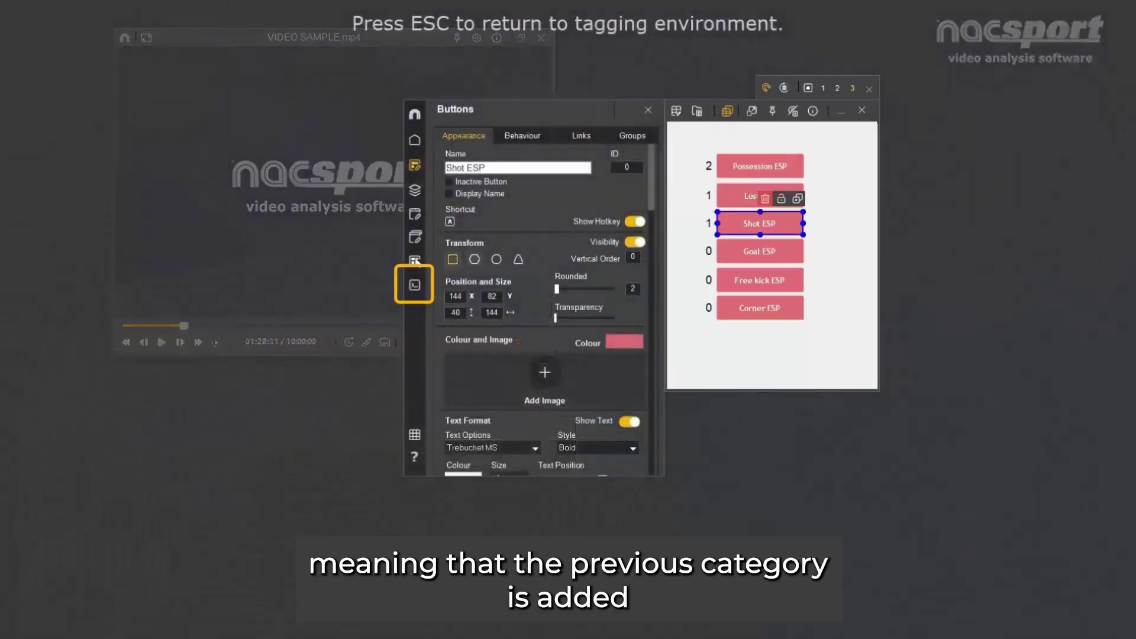
left_click(415, 286)
left_click(585, 240)
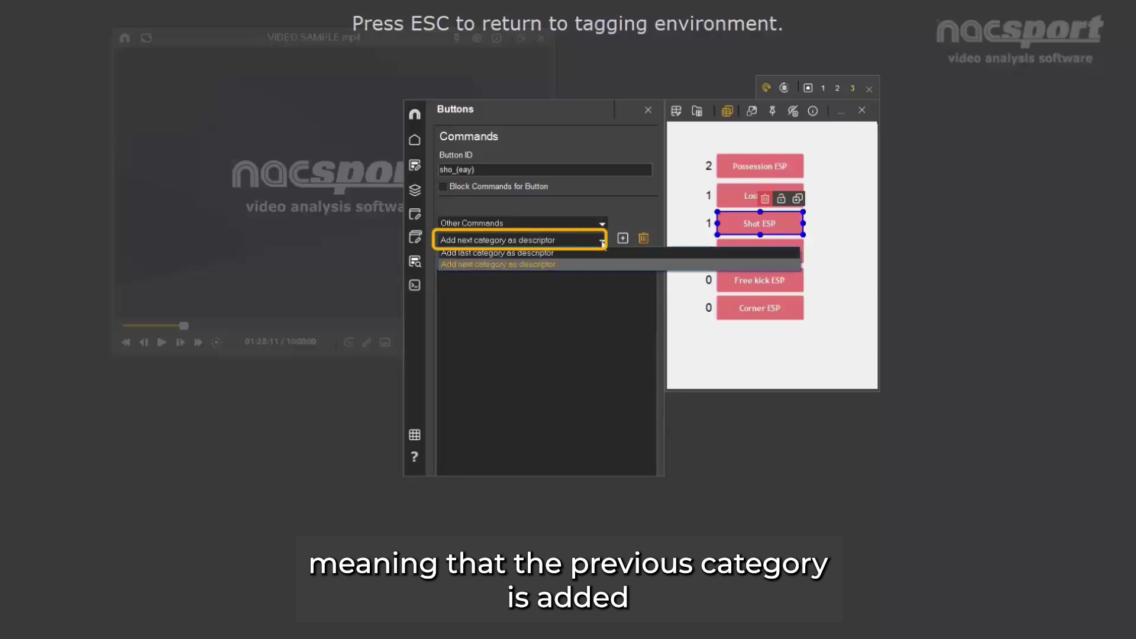
left_click(550, 254)
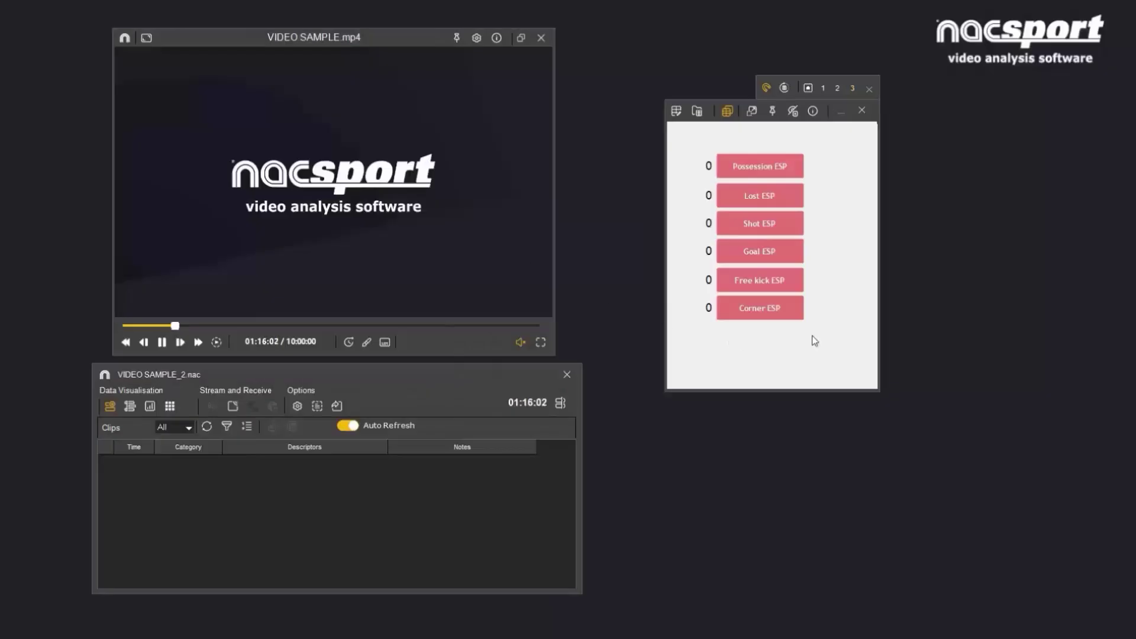
- Tag a Corner ESP while the video plays to test the Shot ESP command
left_click(741, 308)
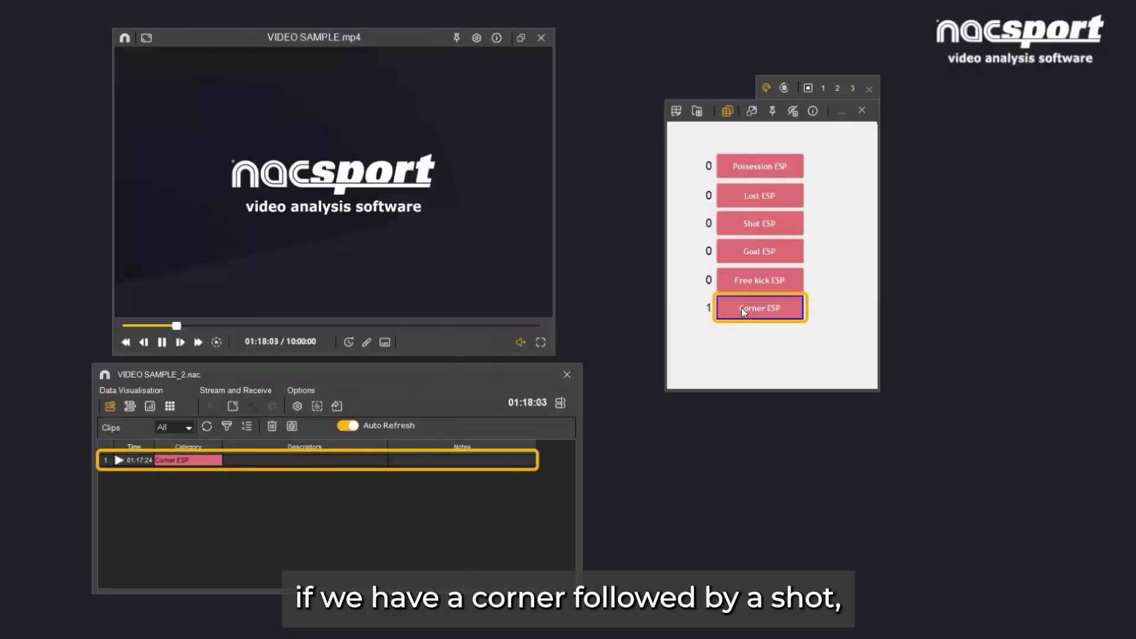